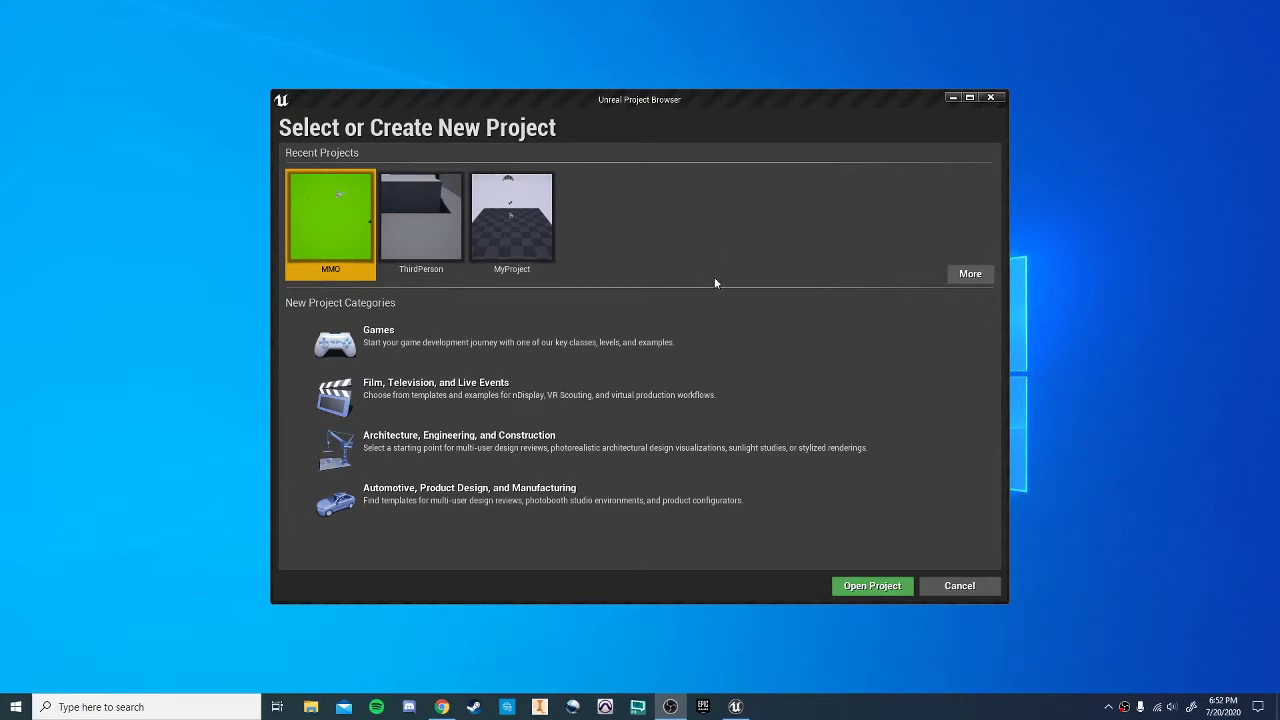
- Create a Games project from the Third Person template and name it Worldcomp
left_click(484, 345)
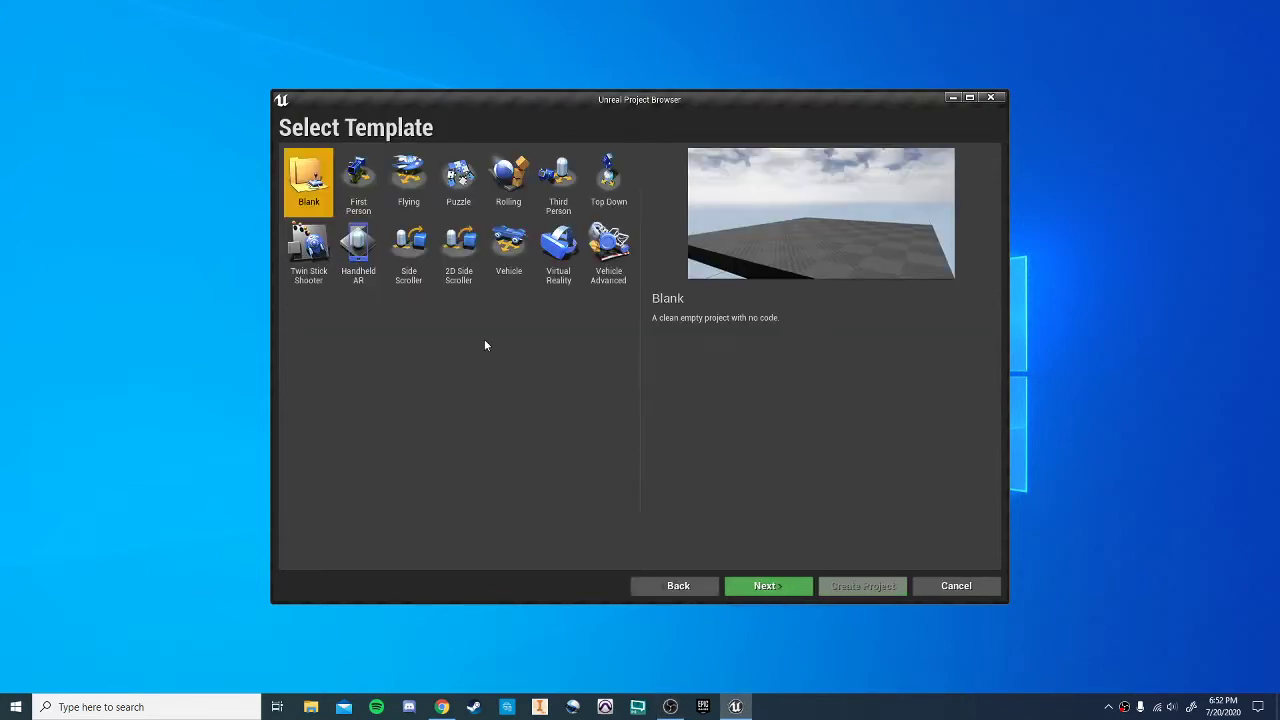
double_click(570, 187)
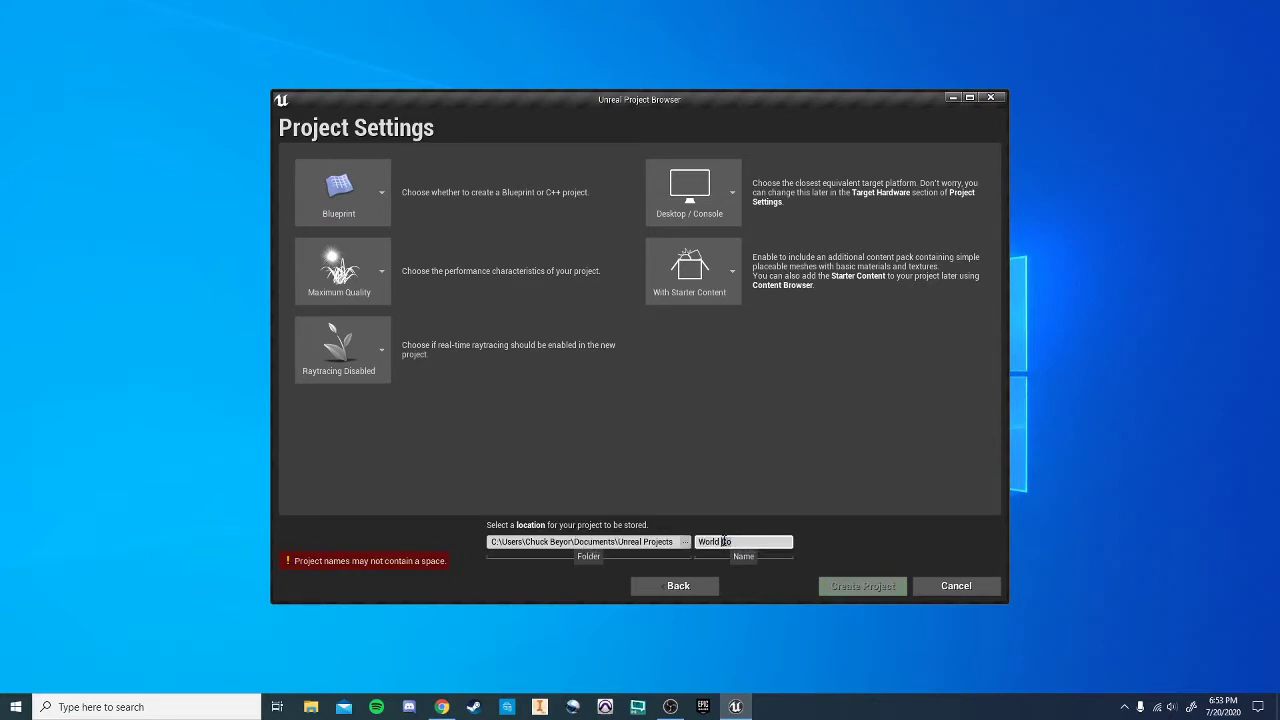
double_click(723, 541)
type("comp")
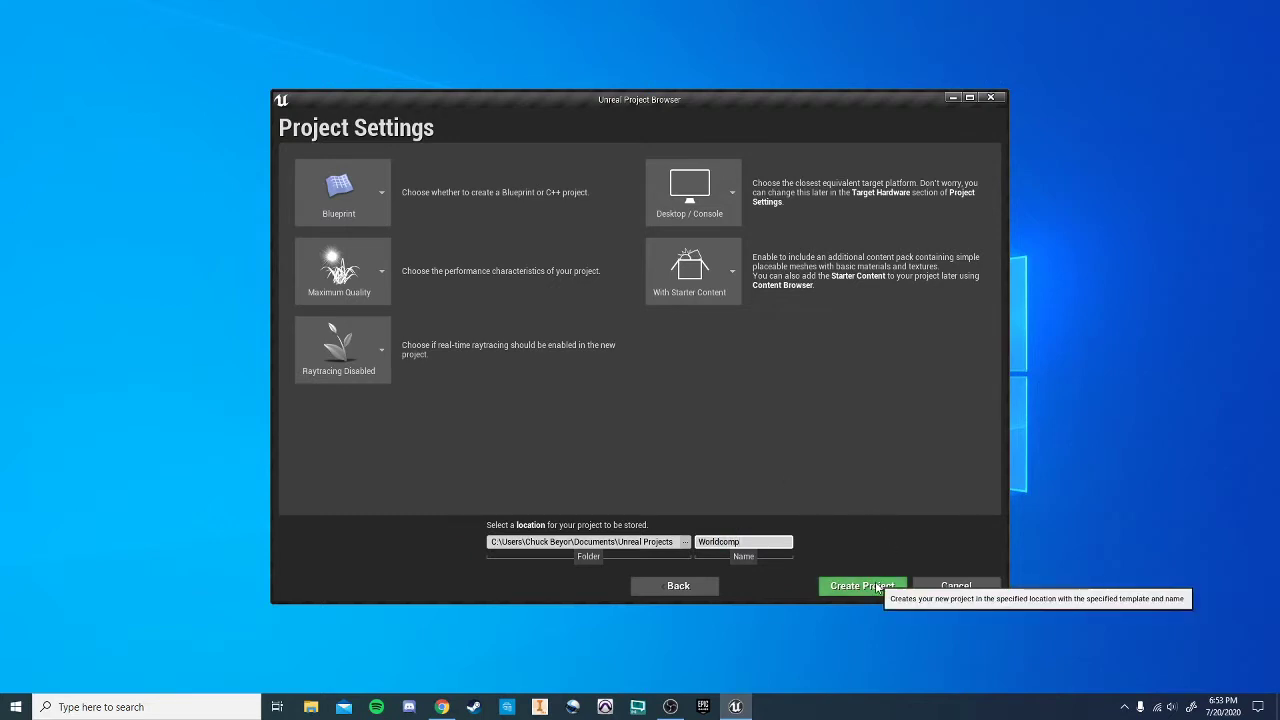
left_click(877, 587)
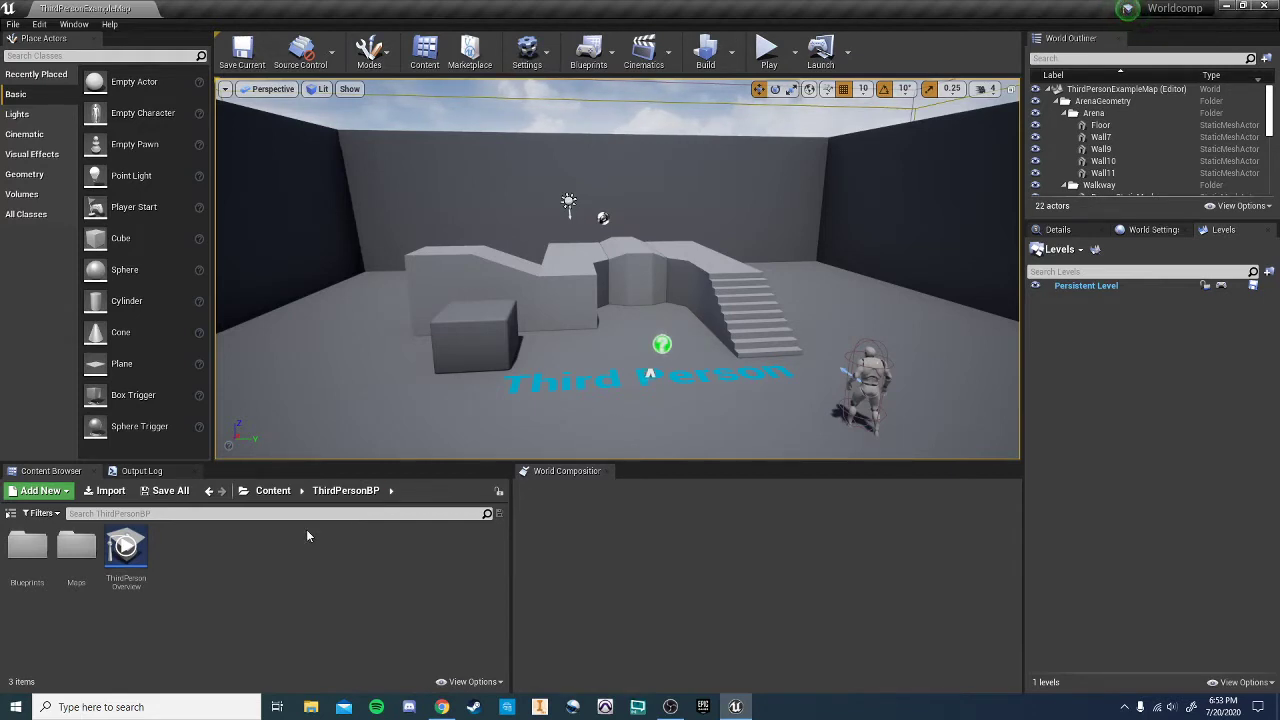
- Open the ThirdPersonBP Maps folder and create a new level from the Default template
left_click(84, 553)
double_click(84, 553)
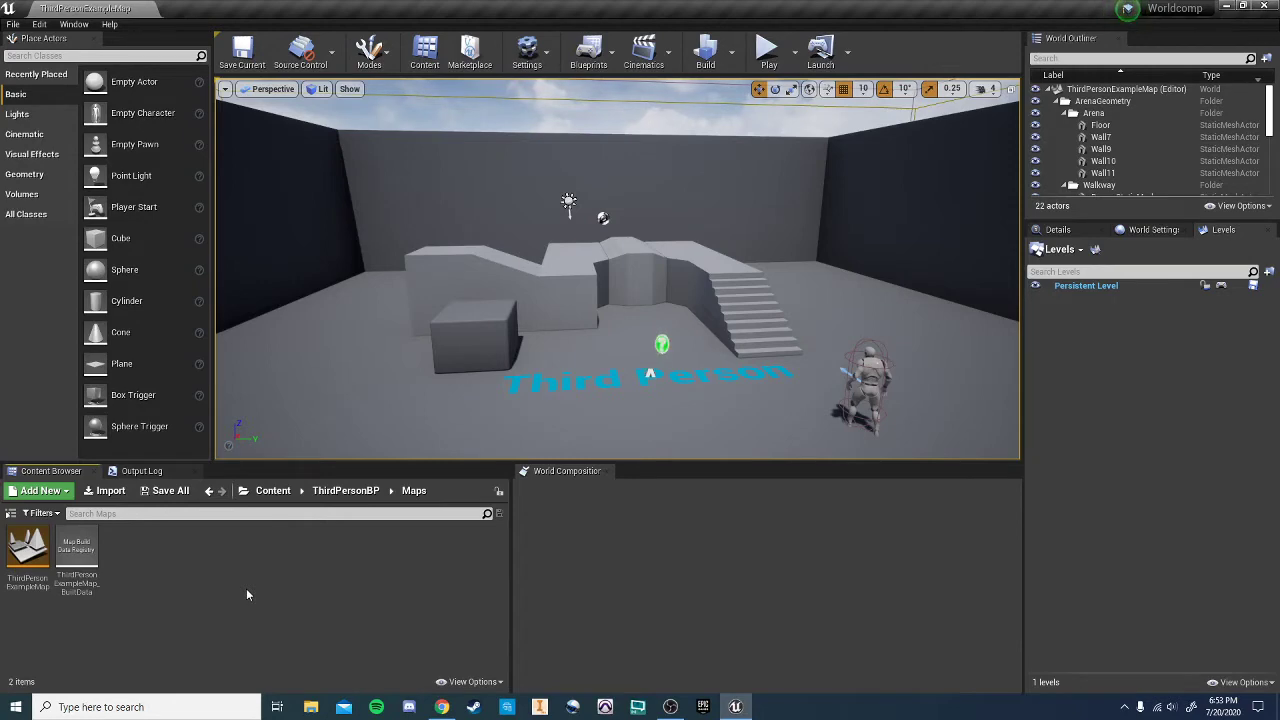
key("ctrl+n")
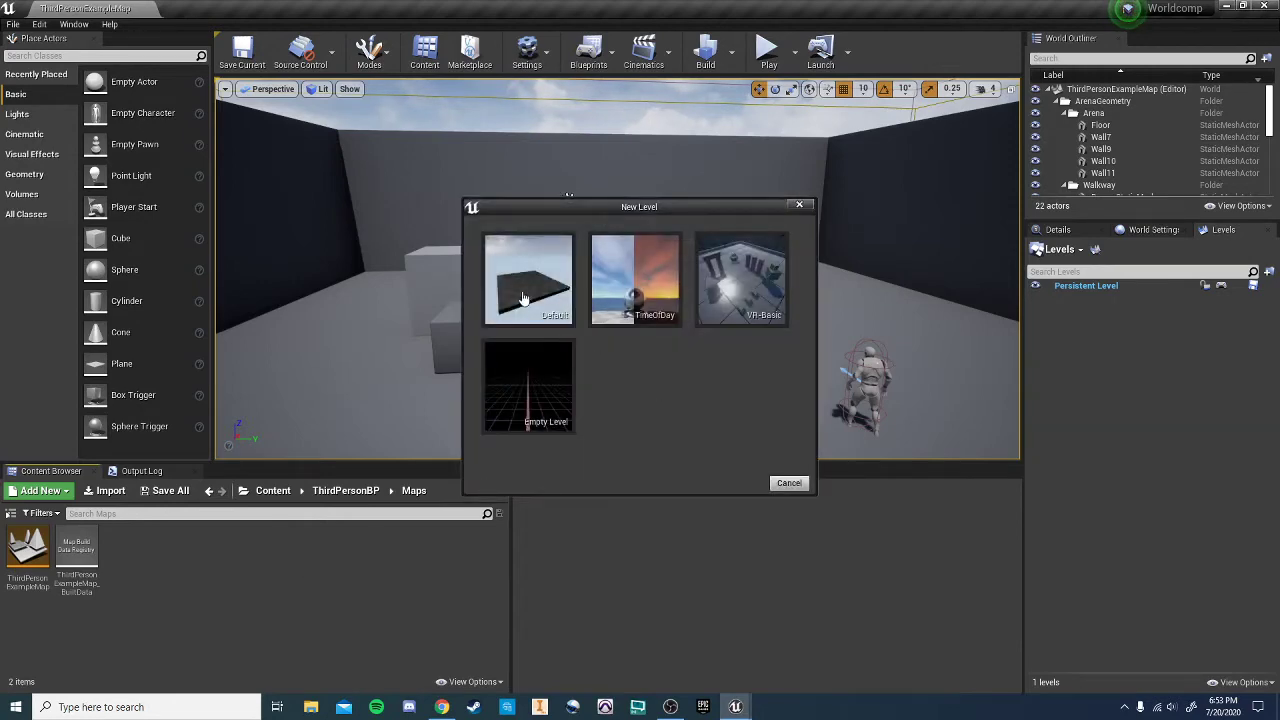
left_click(523, 296)
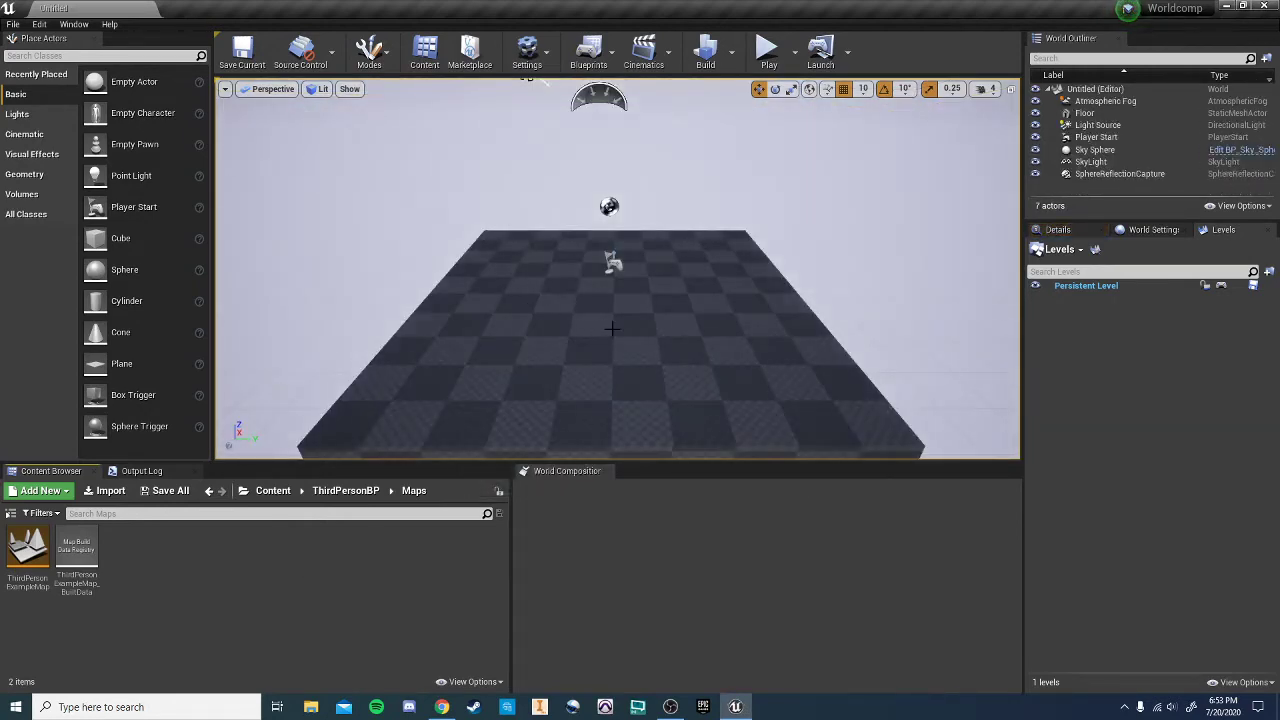
- Save the new level as World in the ThirdPersonBP/Maps folder
left_click(242, 50)
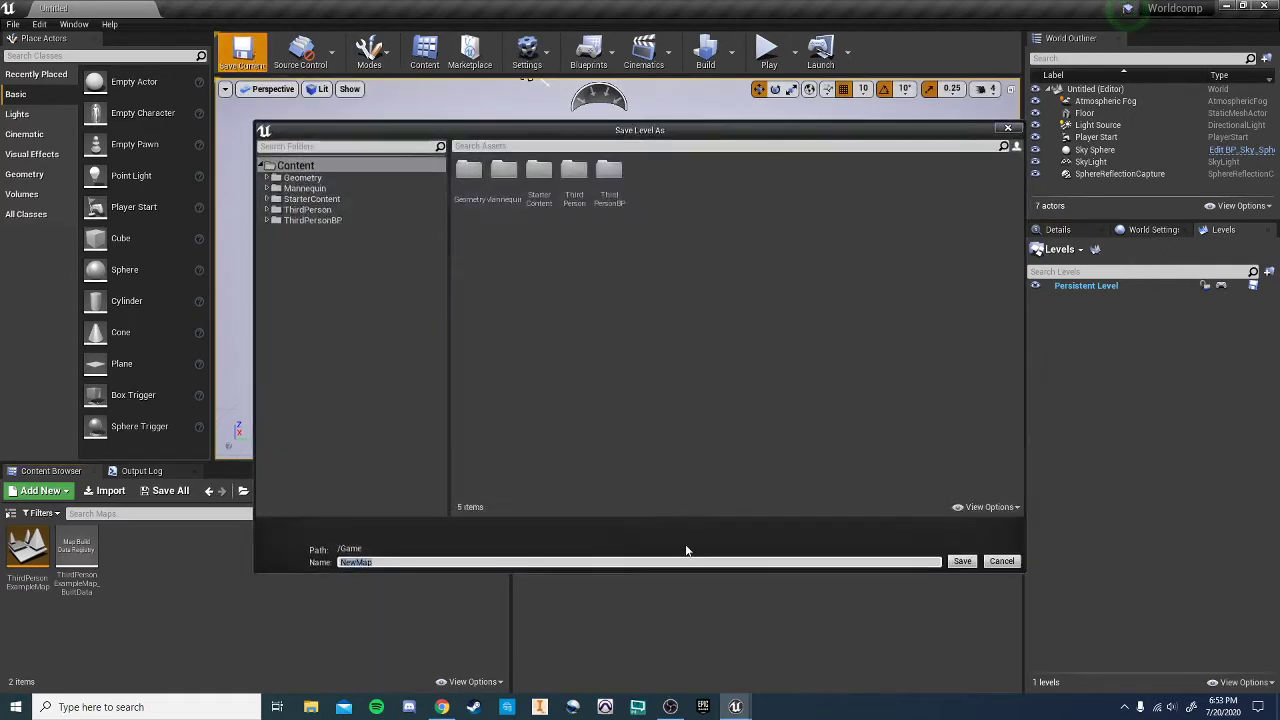
type("World")
double_click(603, 180)
double_click(504, 172)
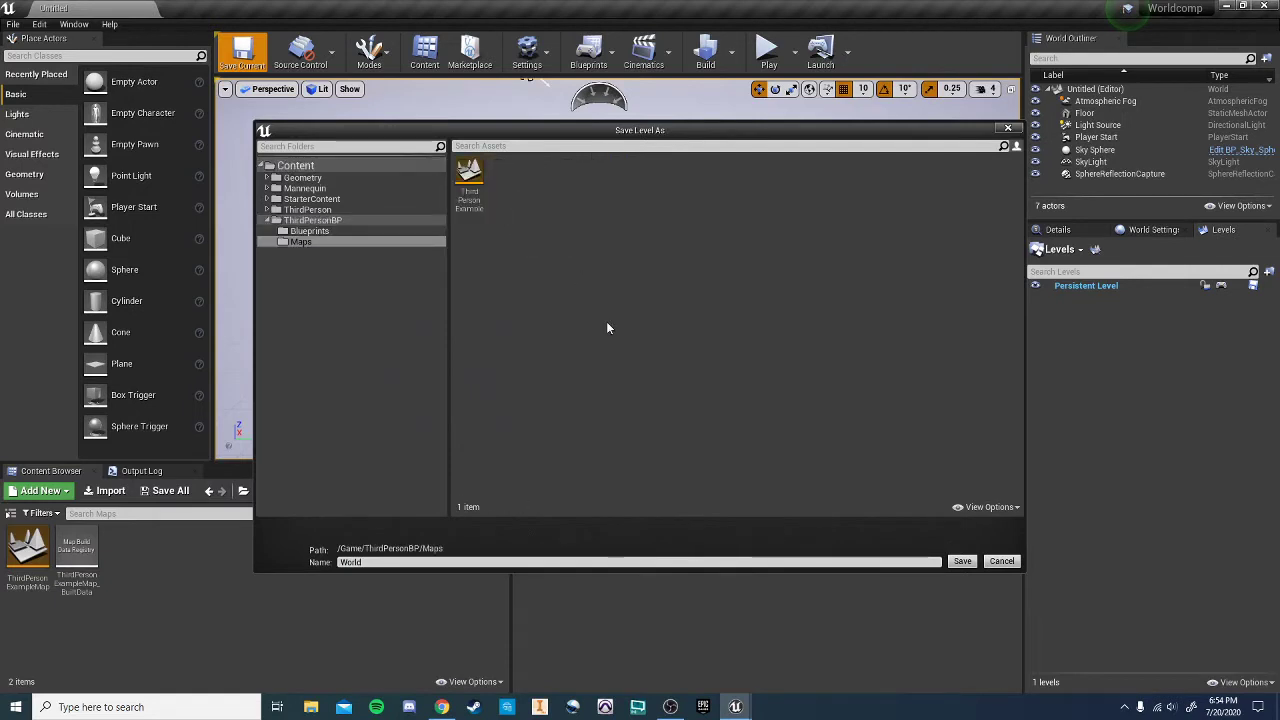
left_click(962, 561)
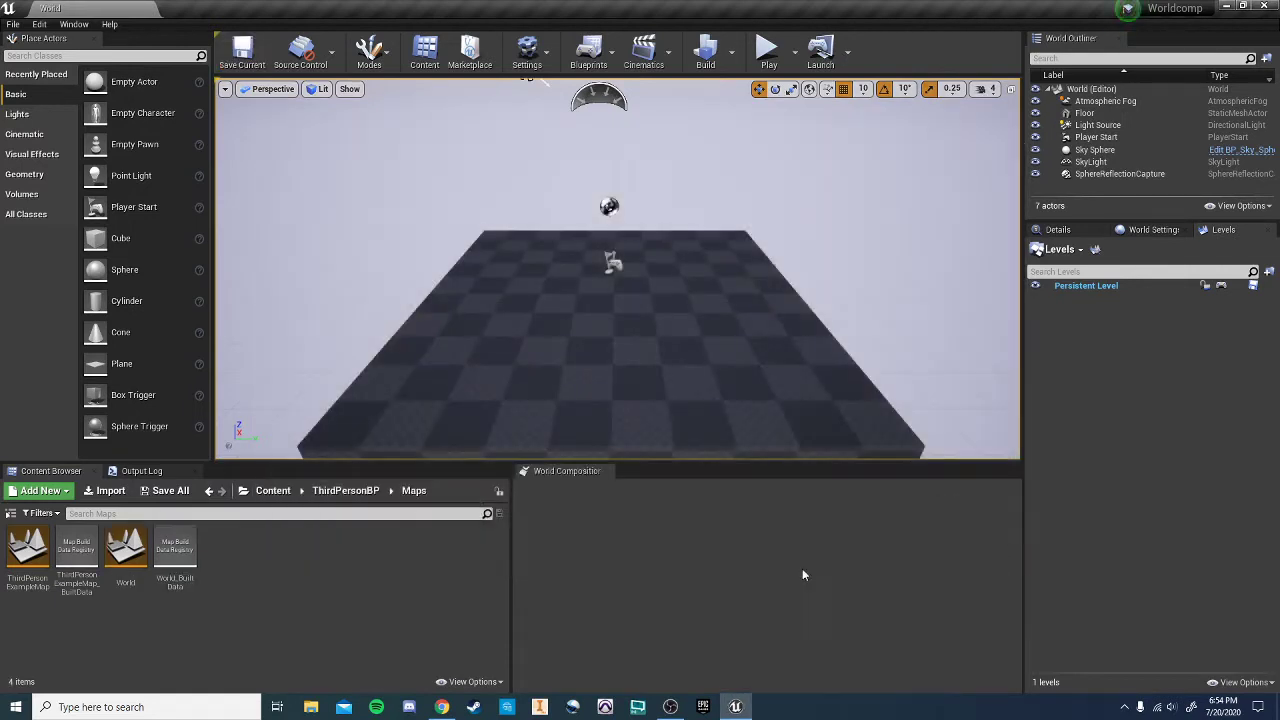
- Delete the ThirdPersonExampleMap level and its built data from the Maps folder
left_click(76, 564)
left_click(36, 564, "ctrl")
right_click(52, 565)
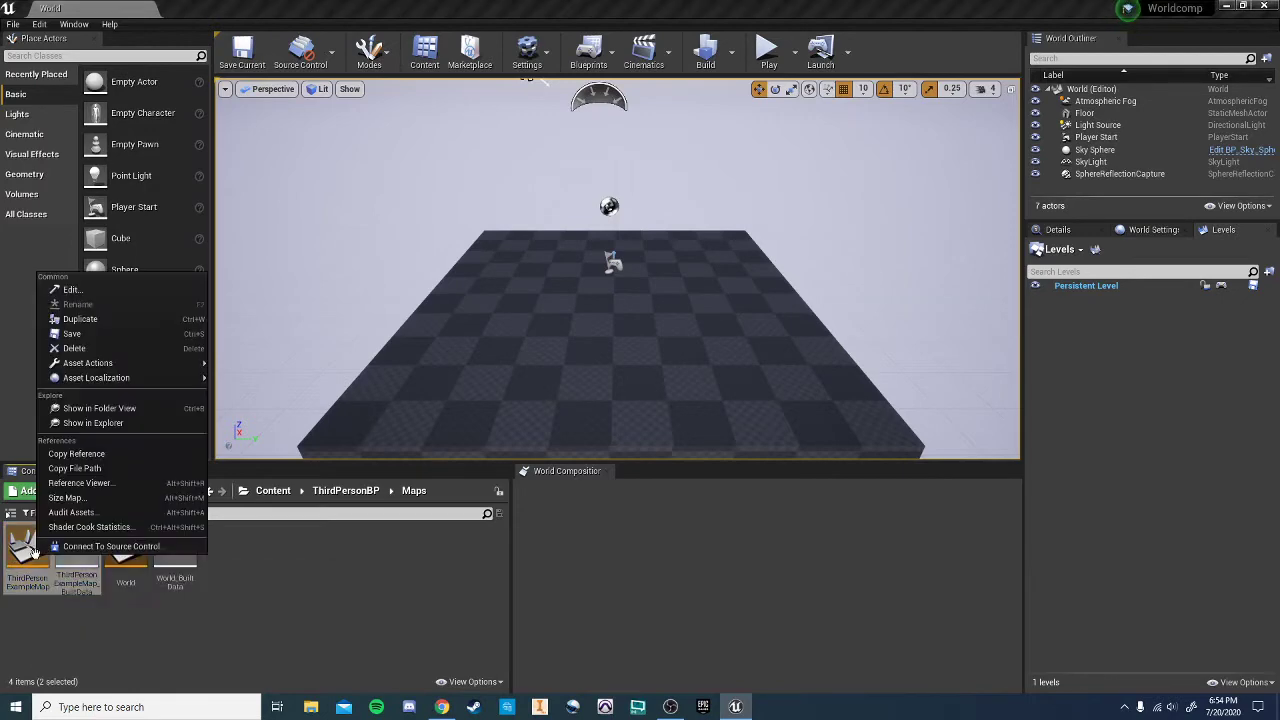
left_click(60, 346)
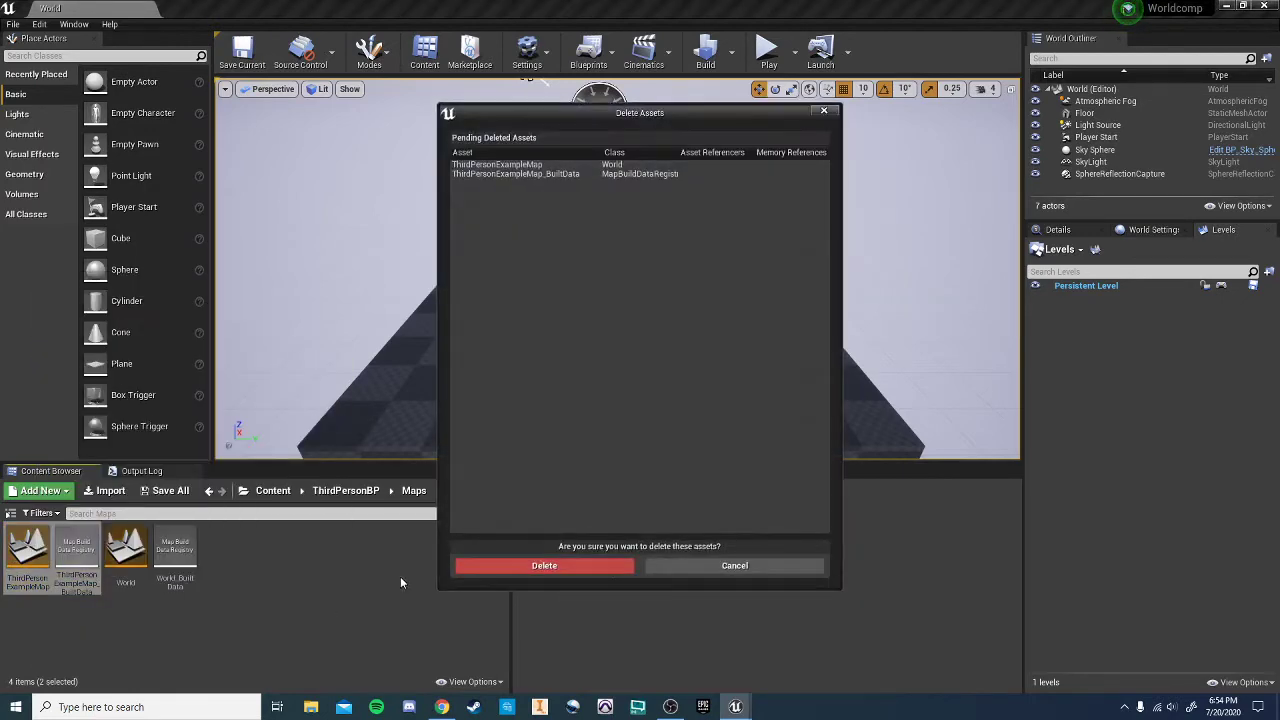
left_click(558, 568)
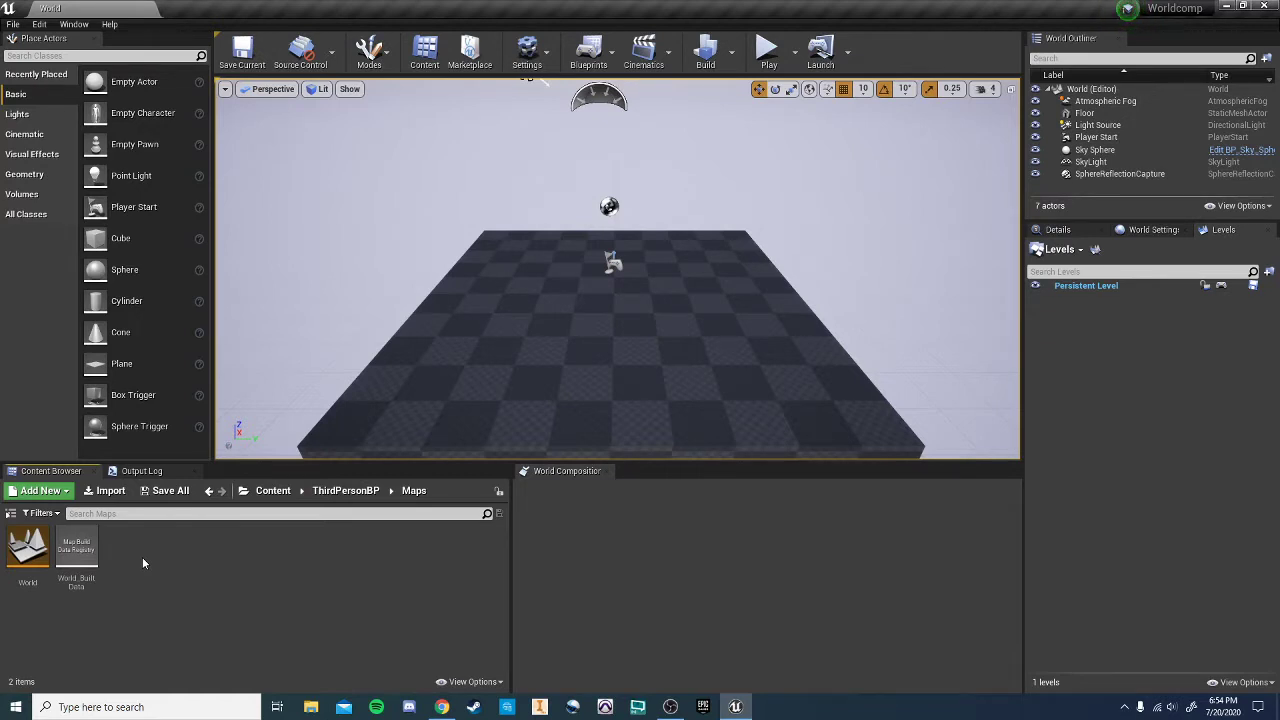
- Close the World Composition and Levels panels, and reopen the Levels panel
left_click(607, 471)
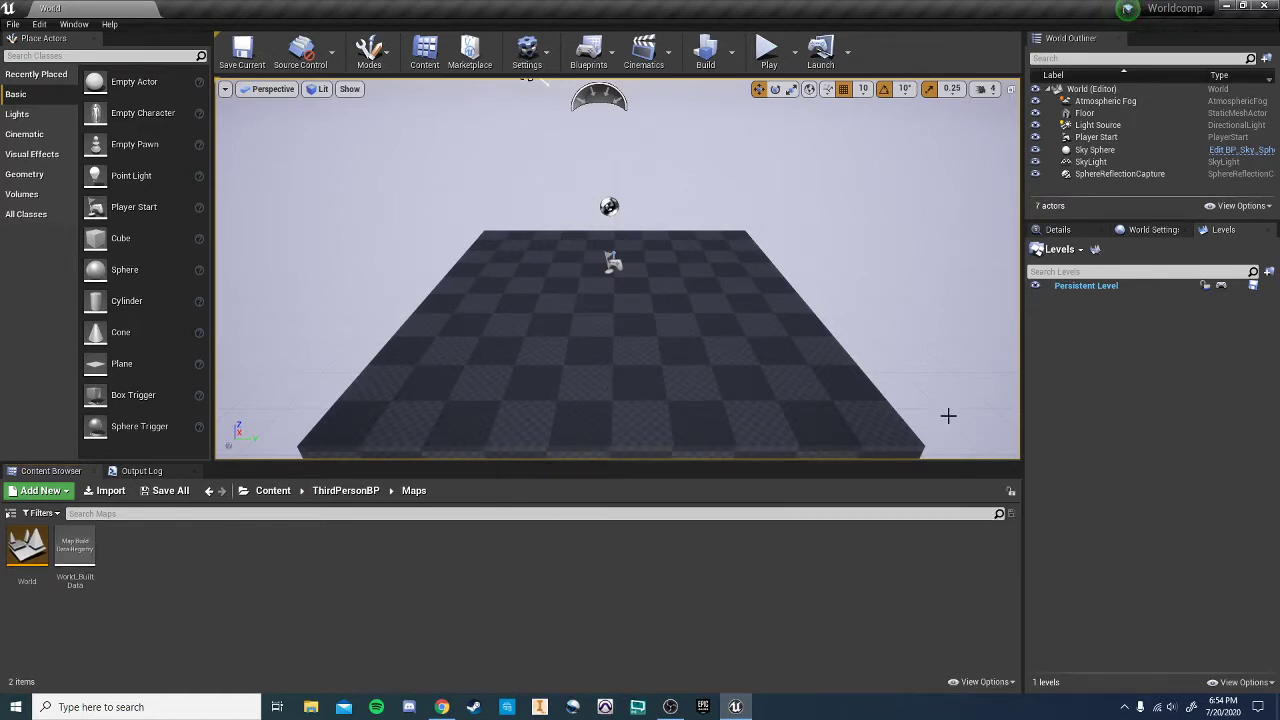
left_click(1269, 231)
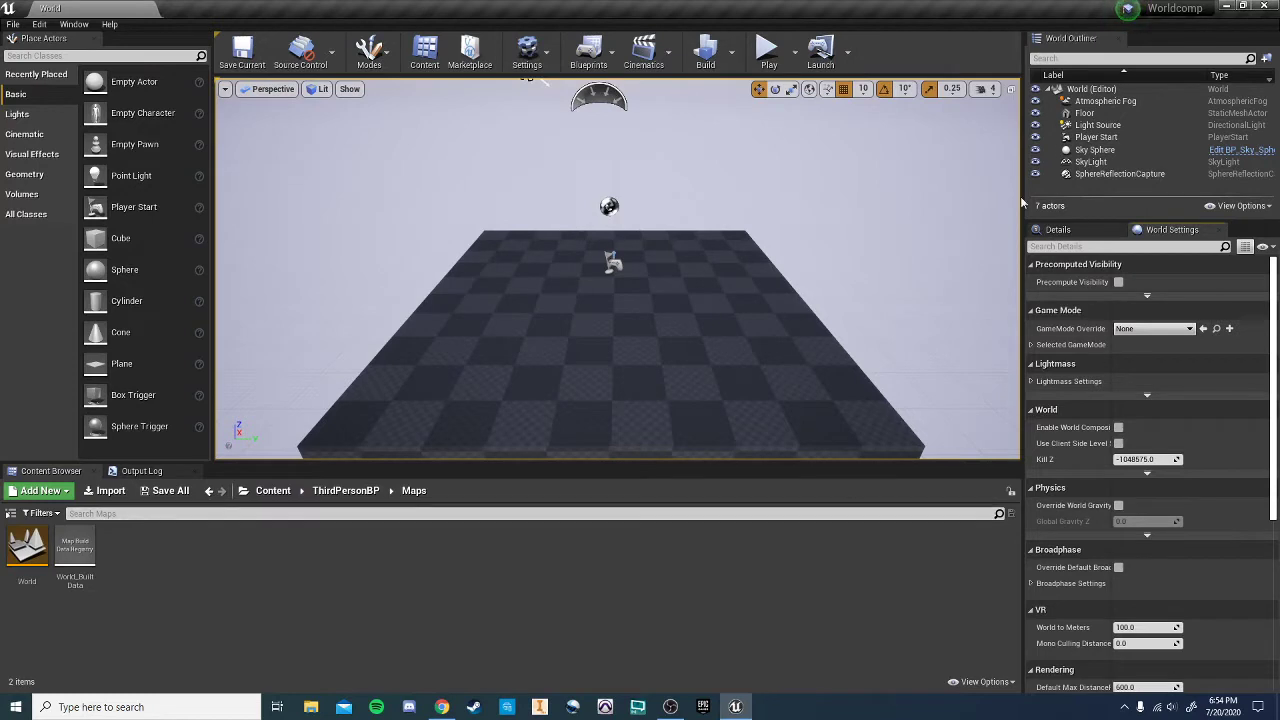
left_click(75, 24)
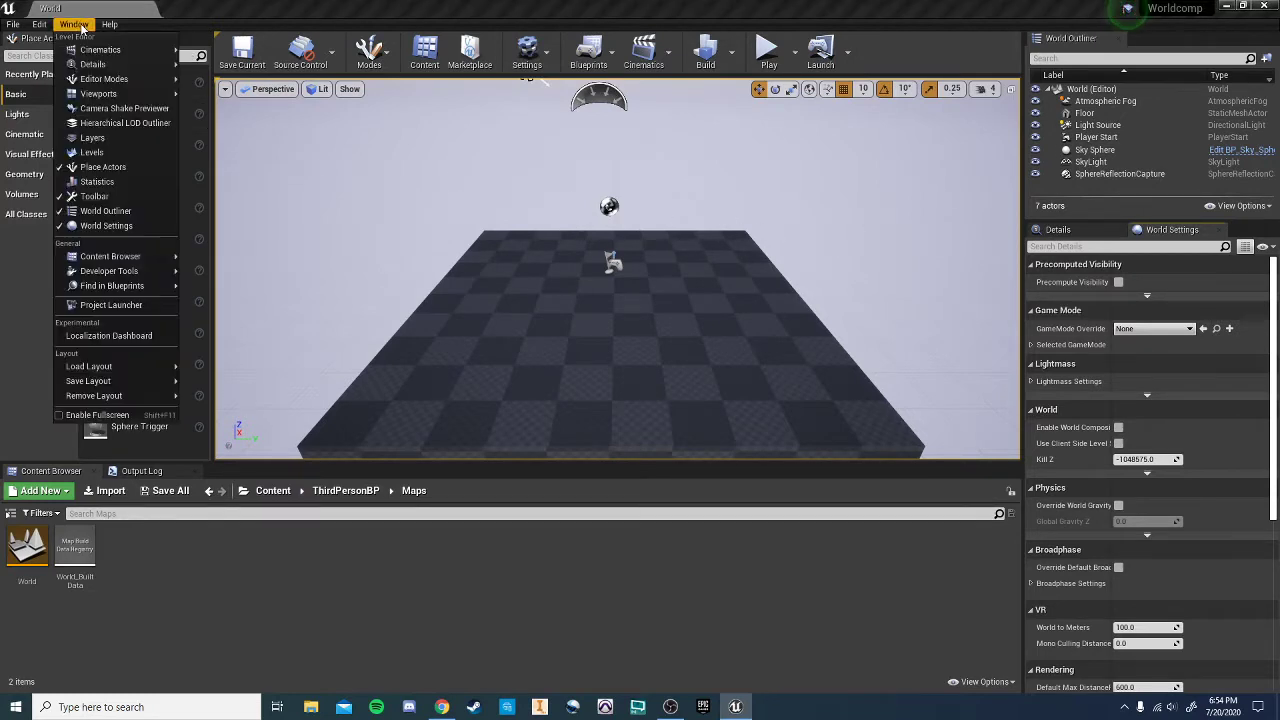
left_click(108, 152)
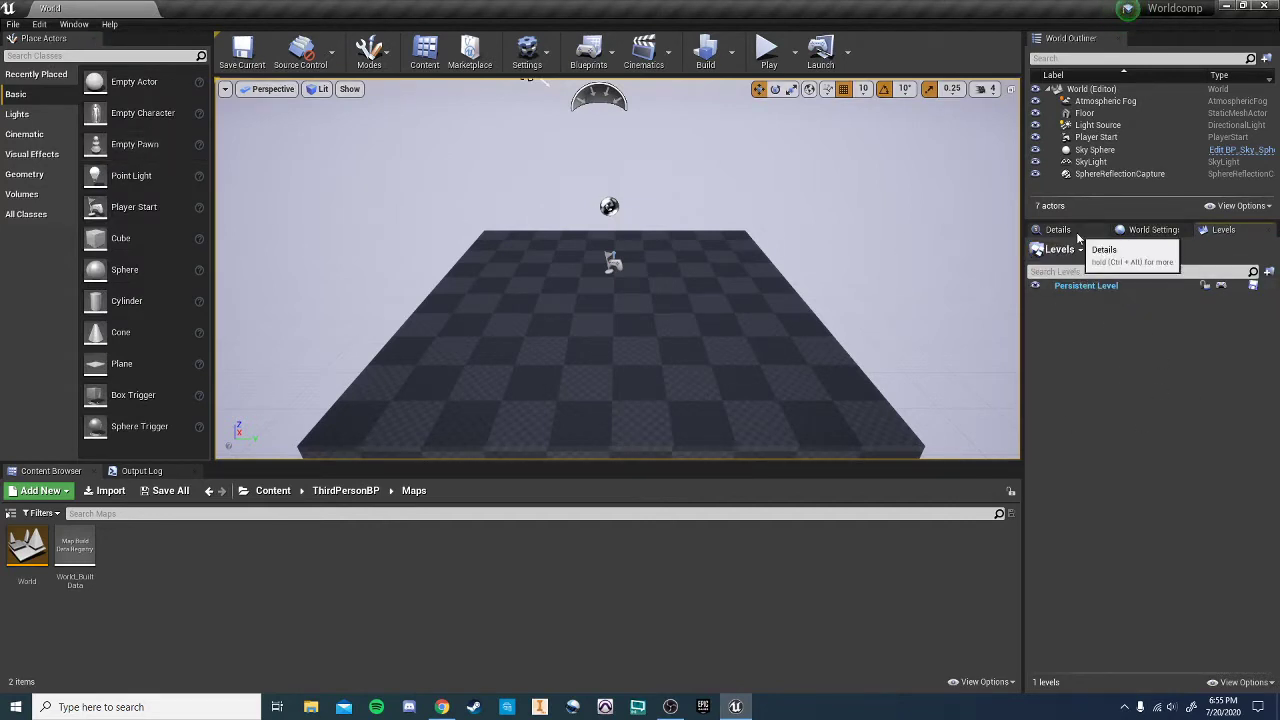
- Enable World Composition in the world settings and open the World Composition window from the Levels panel
left_click(1152, 230)
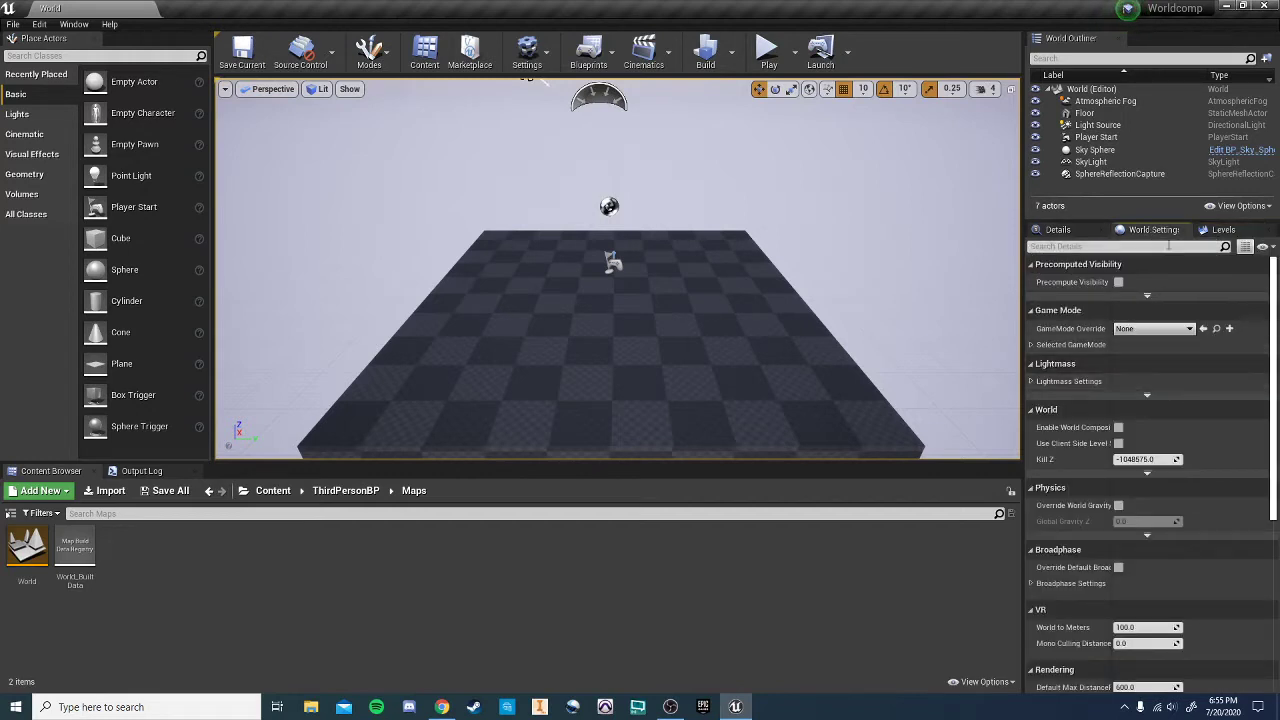
left_click(1119, 428)
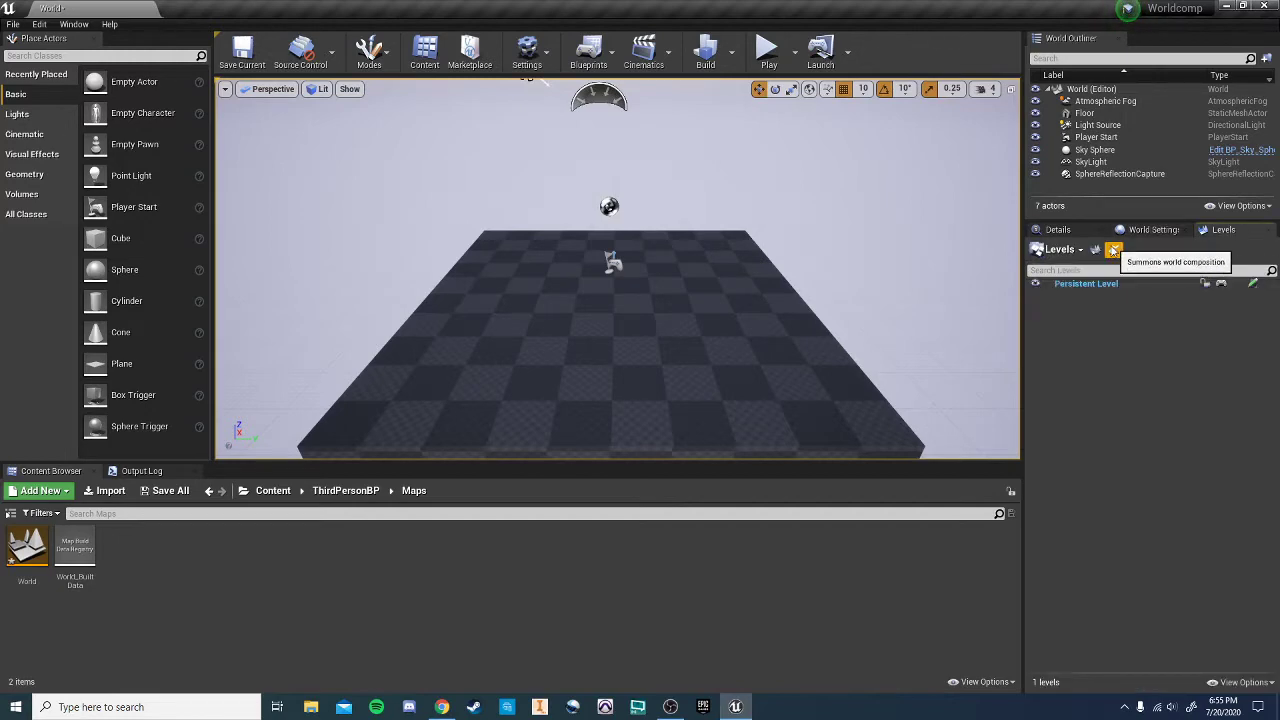
left_click(1113, 250)
- Dock the World Composition window beside the Content Browser and bring the Content Browser back to the front
left_click_drag(594, 480, 611, 248)
left_click_drag(682, 228, 673, 170)
scroll(690, 267, "down", 2)
left_click_drag(427, 140, 949, 526)
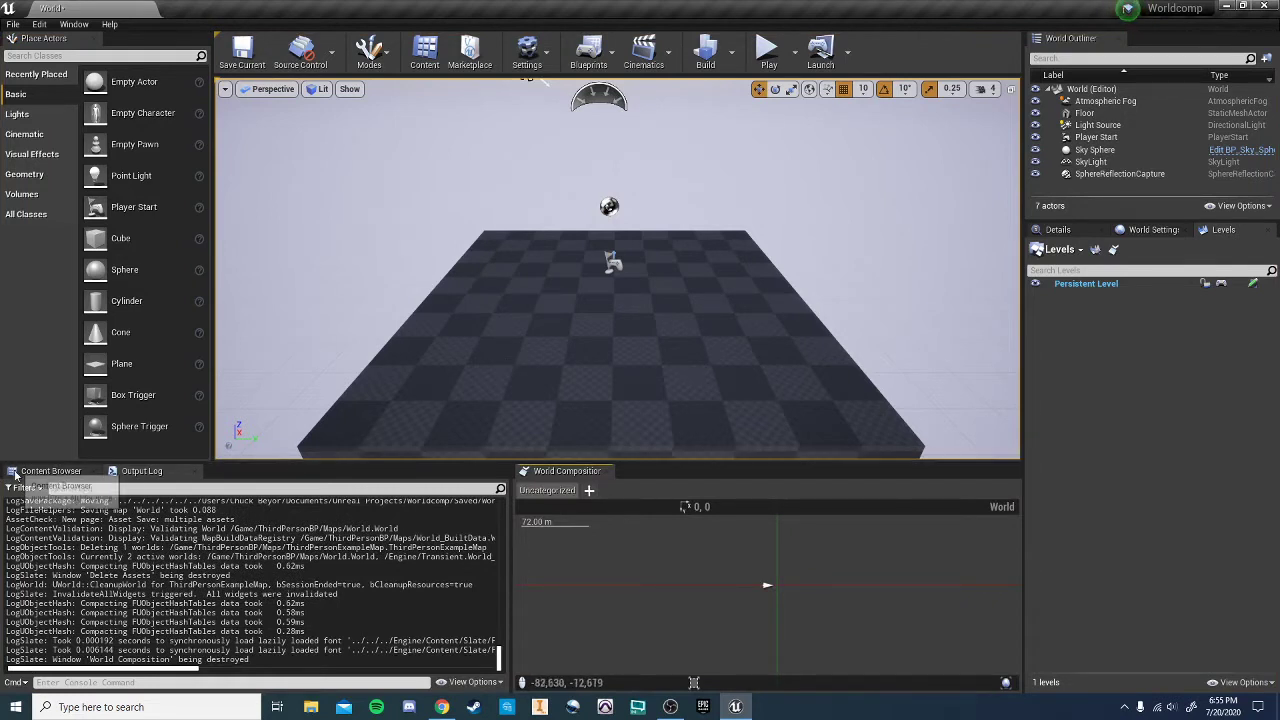
left_click(50, 471)
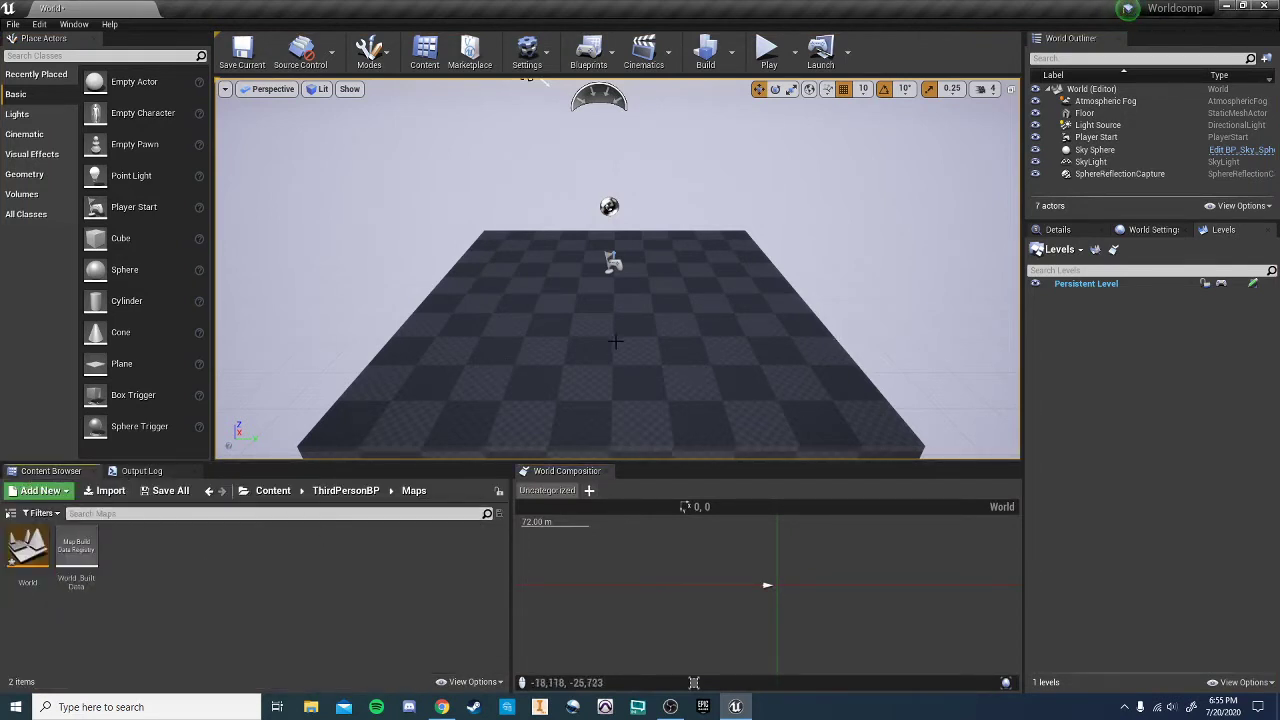
- Delete the Floor mesh from the World level
left_click(742, 417)
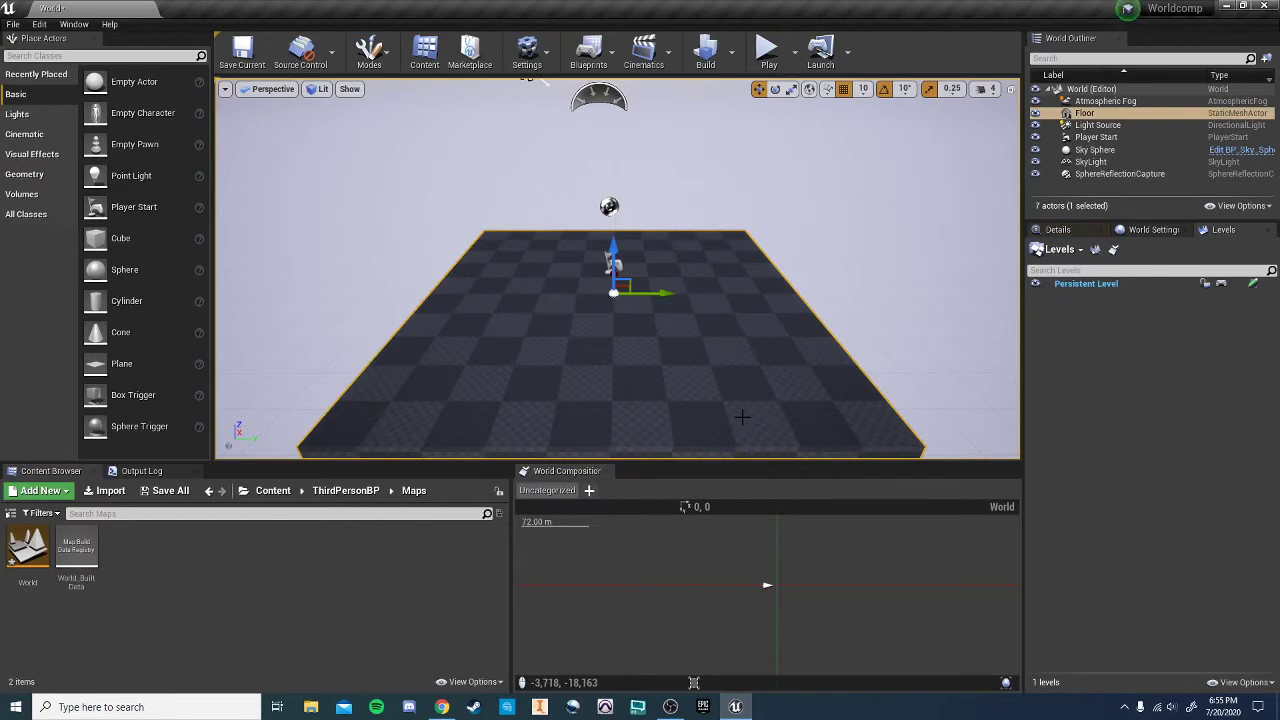
key("Delete")
scroll(748, 269, "down", 2)
scroll(745, 269, "down", 1)
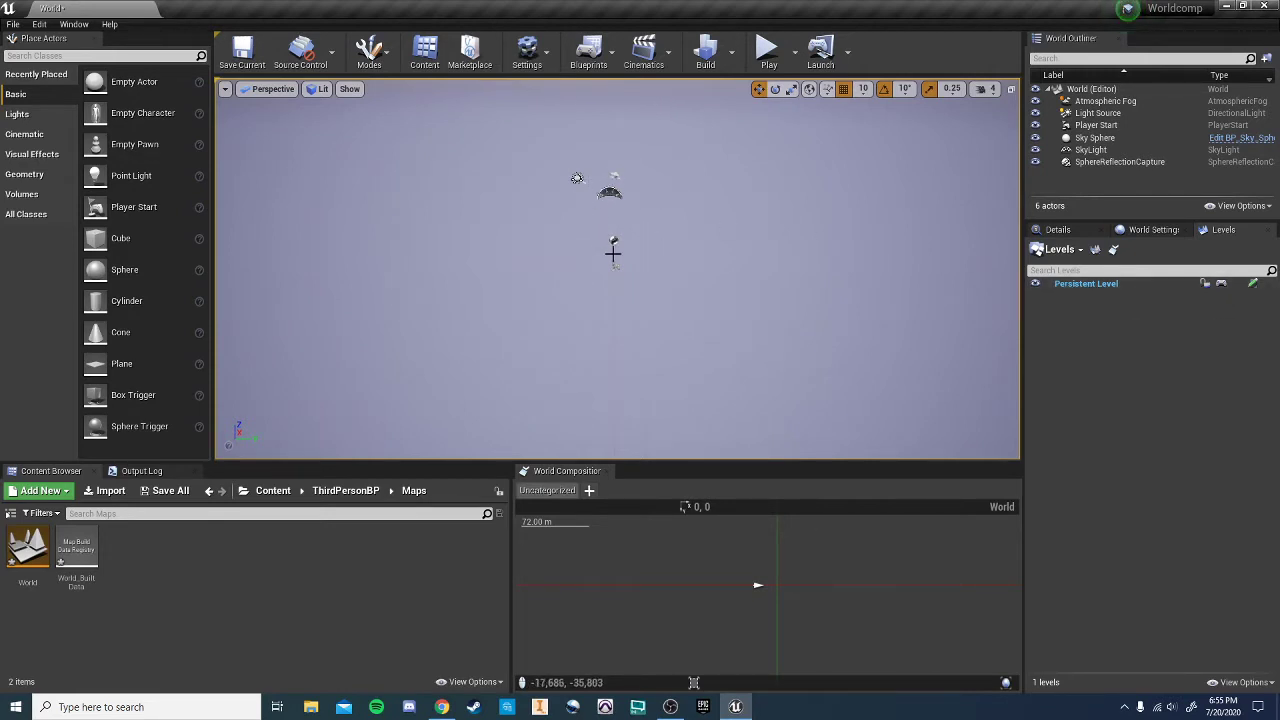
scroll(613, 258, "up", 2)
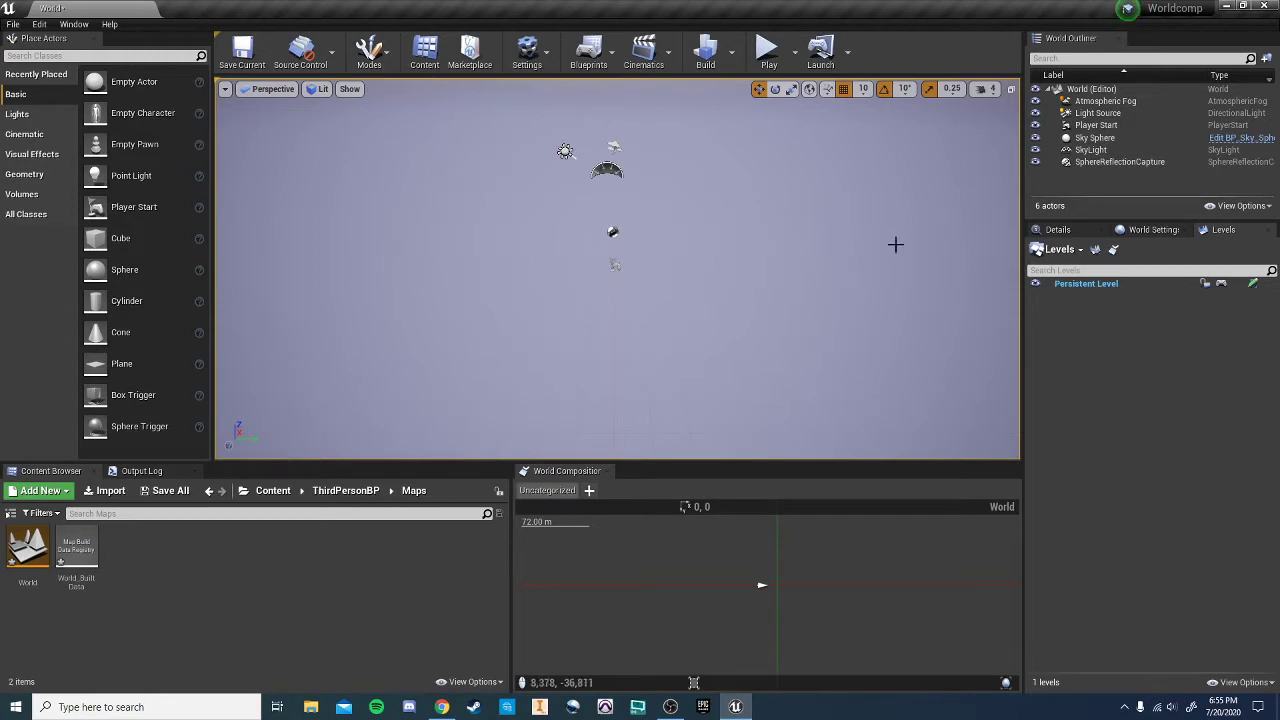
- Create a new sublevel and save it as x0y0 in the ThirdPersonBP/Maps folder
left_click(1059, 249)
left_click(1081, 287)
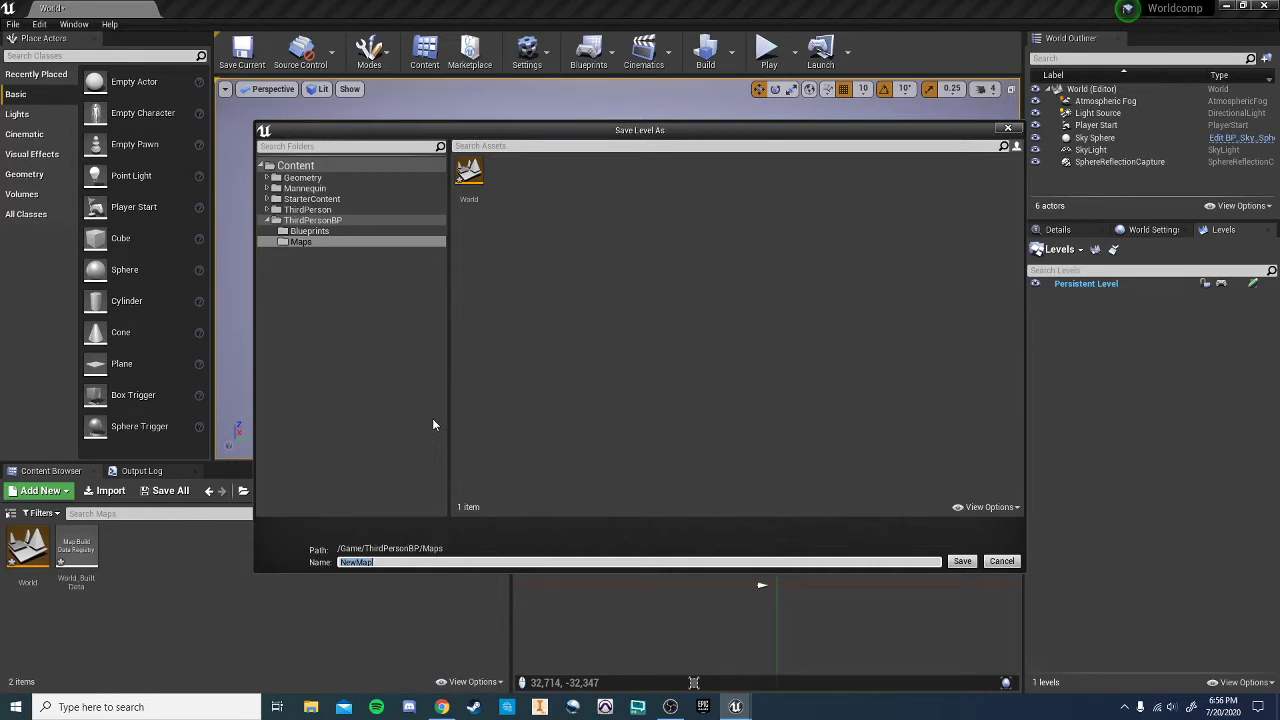
type("x")
type("0v0")
left_click(962, 561)
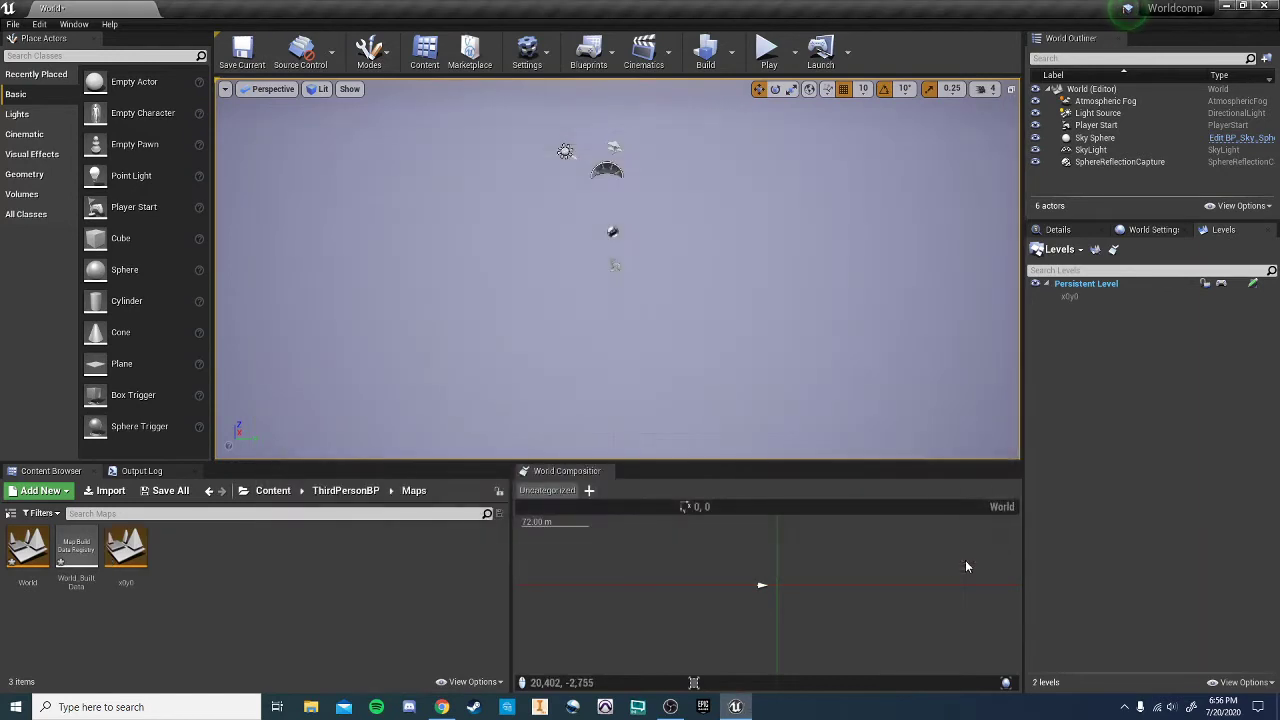
- Make the x0y0 sublevel the current level
left_click(120, 556)
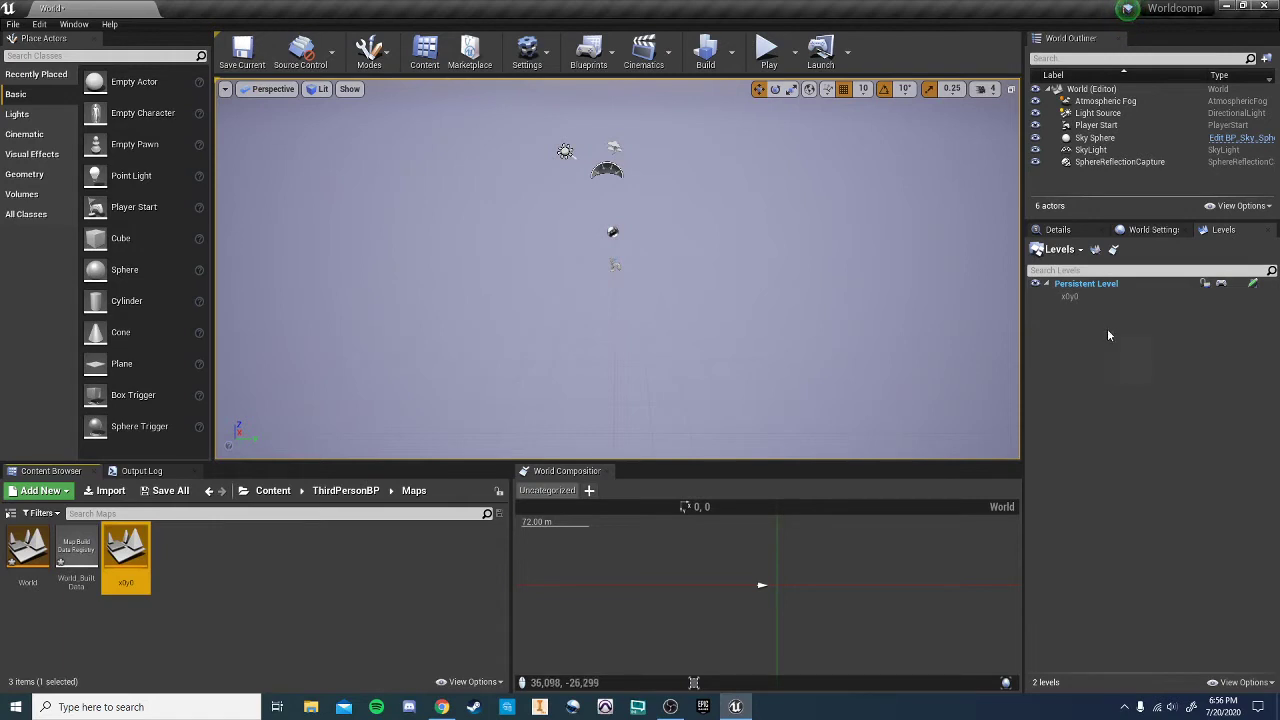
left_click(1118, 285)
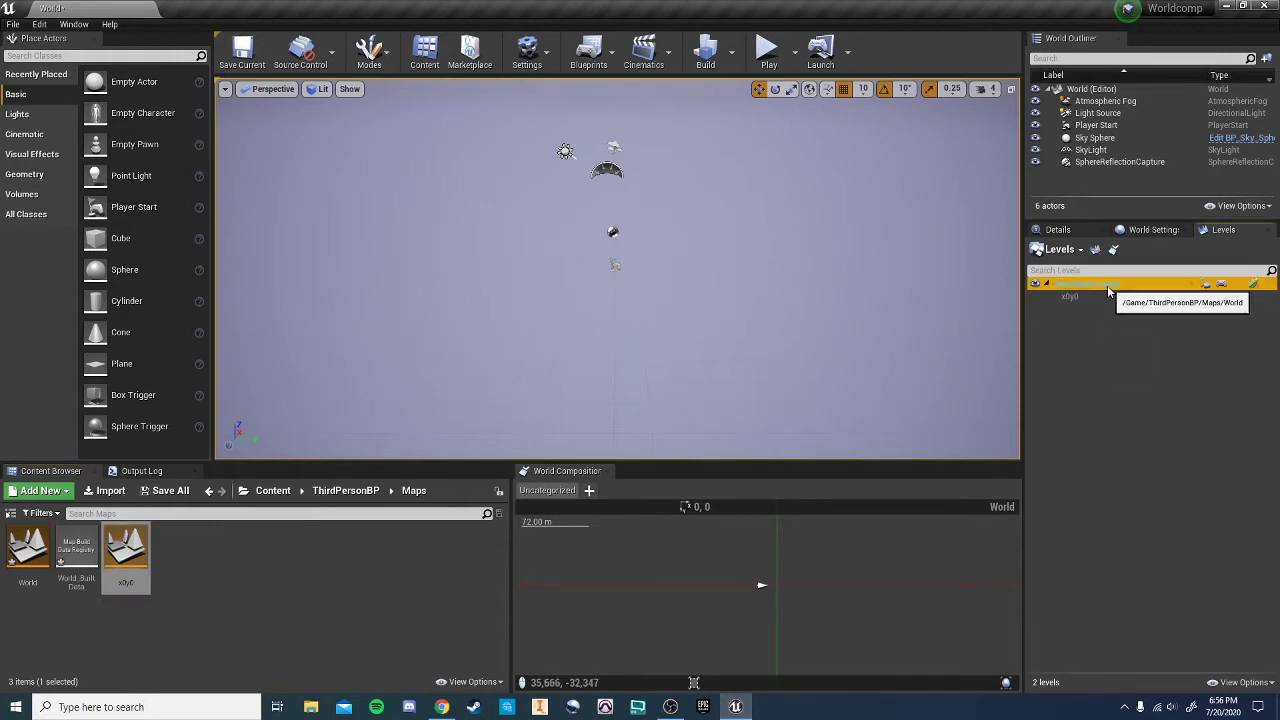
left_click(1092, 383)
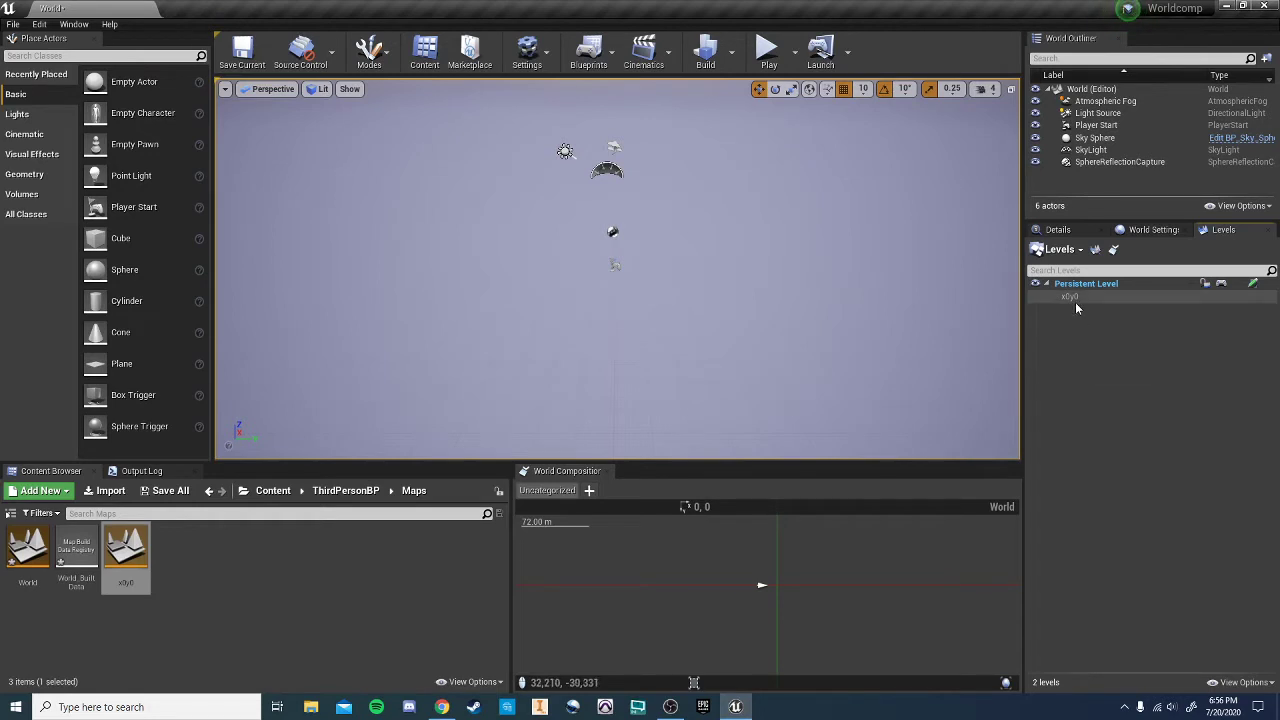
left_click(1077, 302)
right_click(1077, 302)
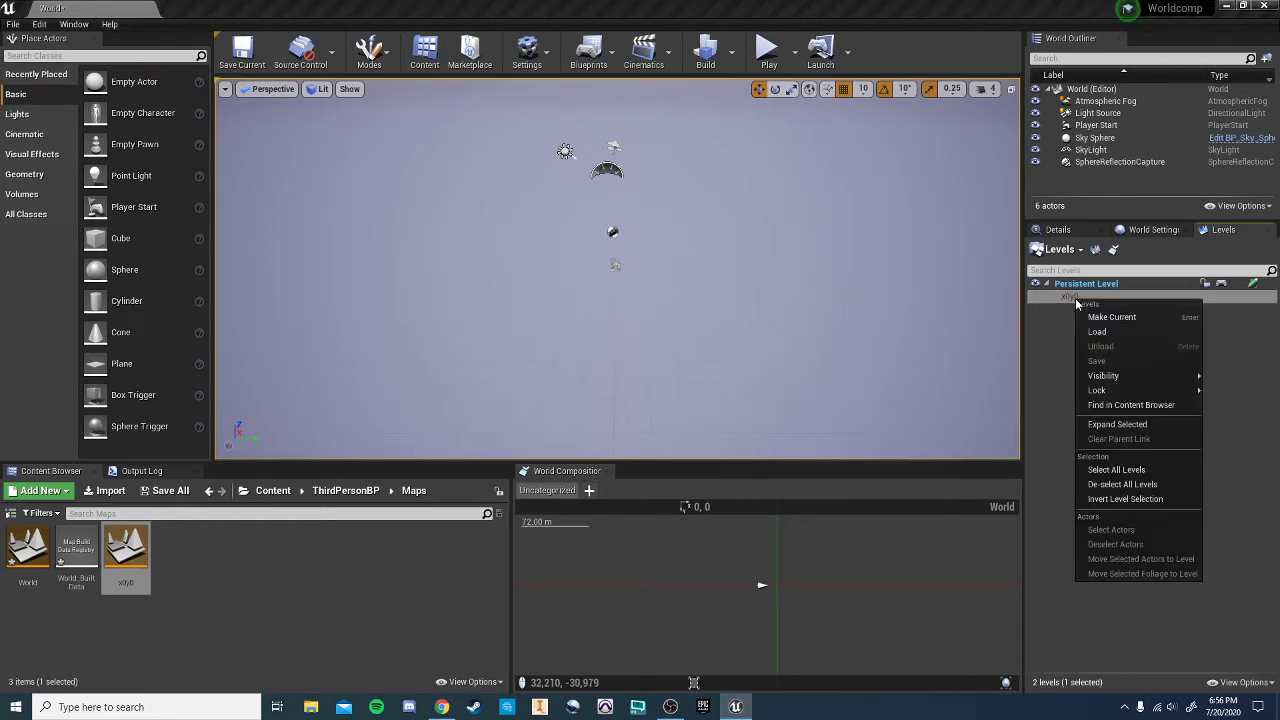
left_click(1090, 317)
left_click(1089, 409)
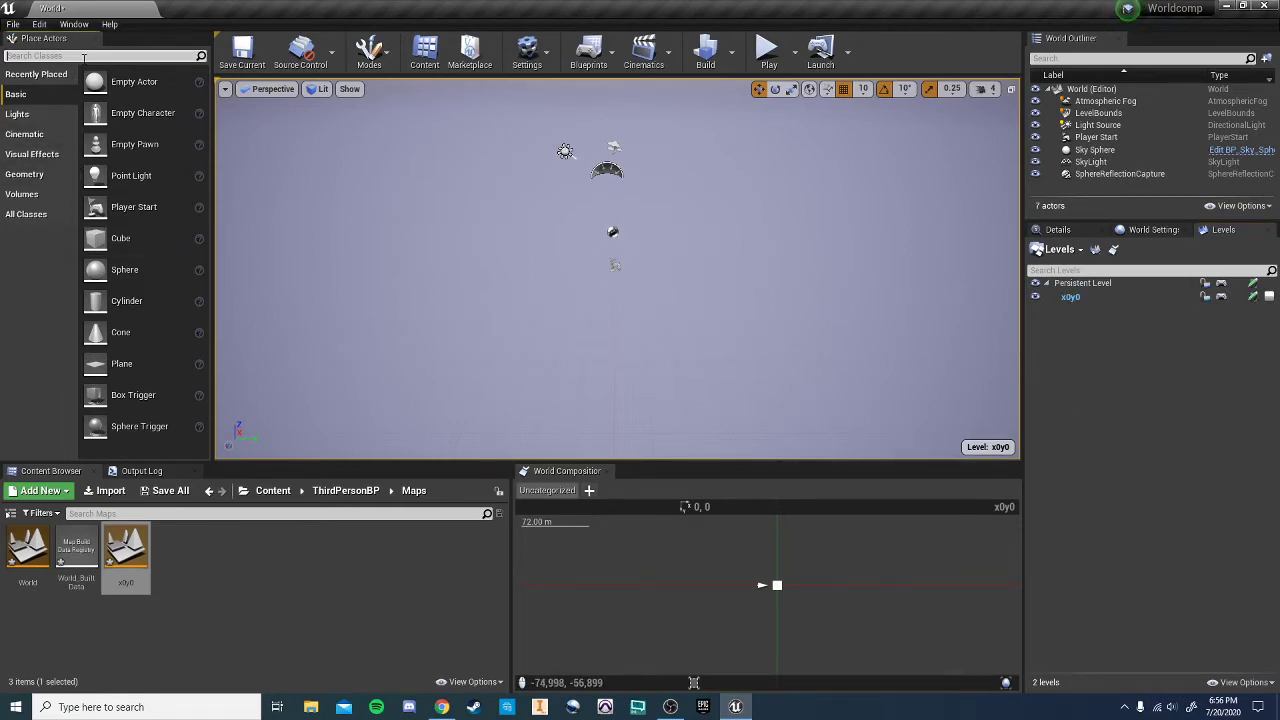
- Find the Landscape actor by searching for "land" and place it in the viewport
left_click(84, 56)
type("land")
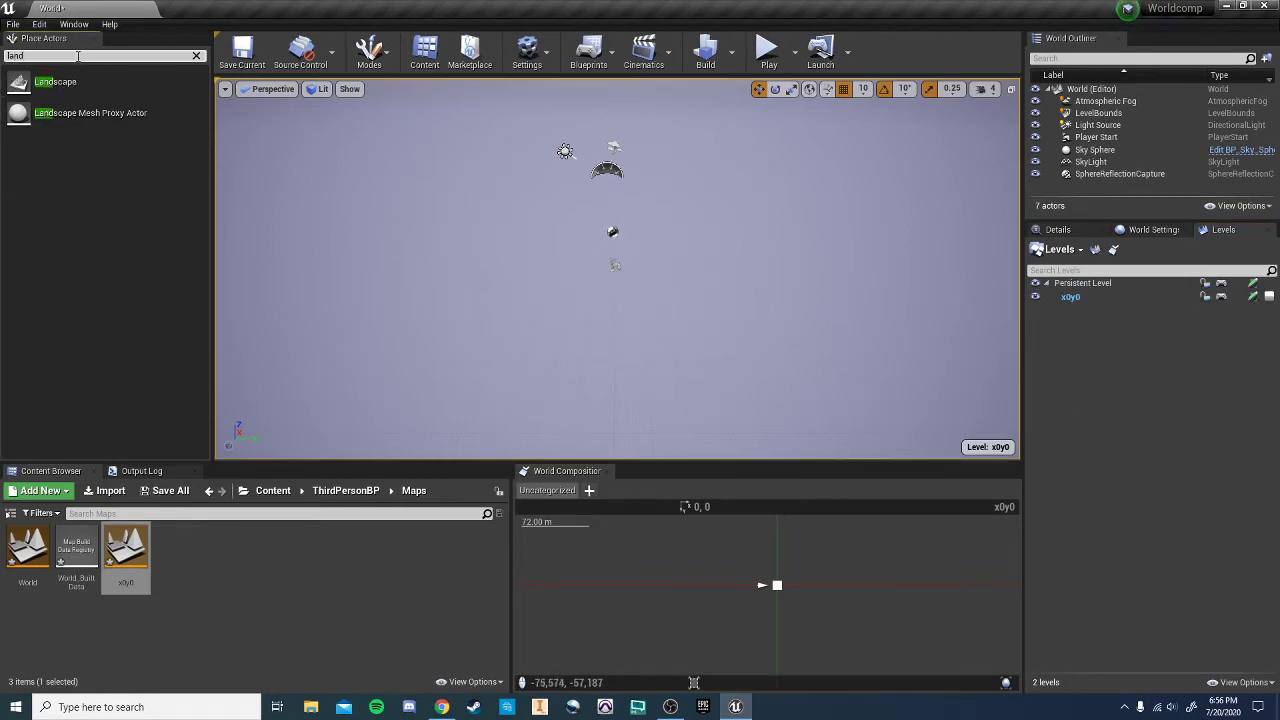
left_click_drag(60, 82, 711, 277)
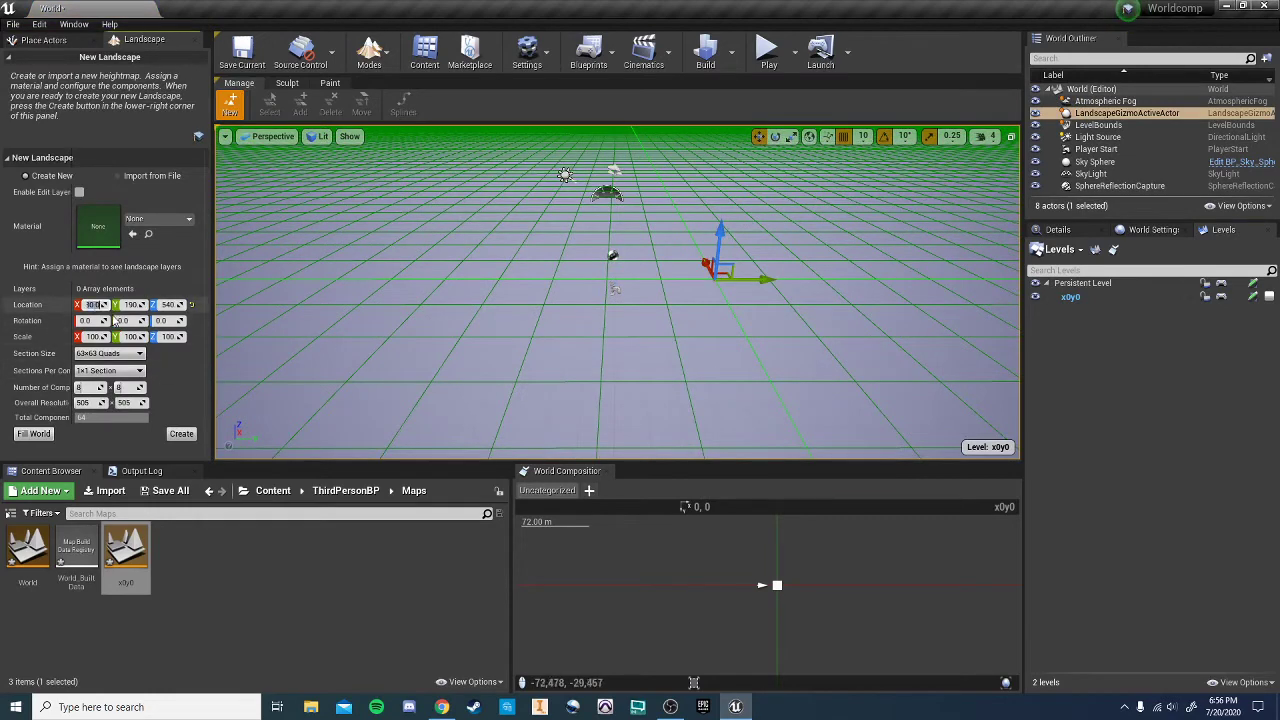
- Set the new landscape's location to 0, 0, 0 and its section size to 15x15 Quads
left_click_drag(137, 304, 131, 304)
left_click(168, 305)
type("0")
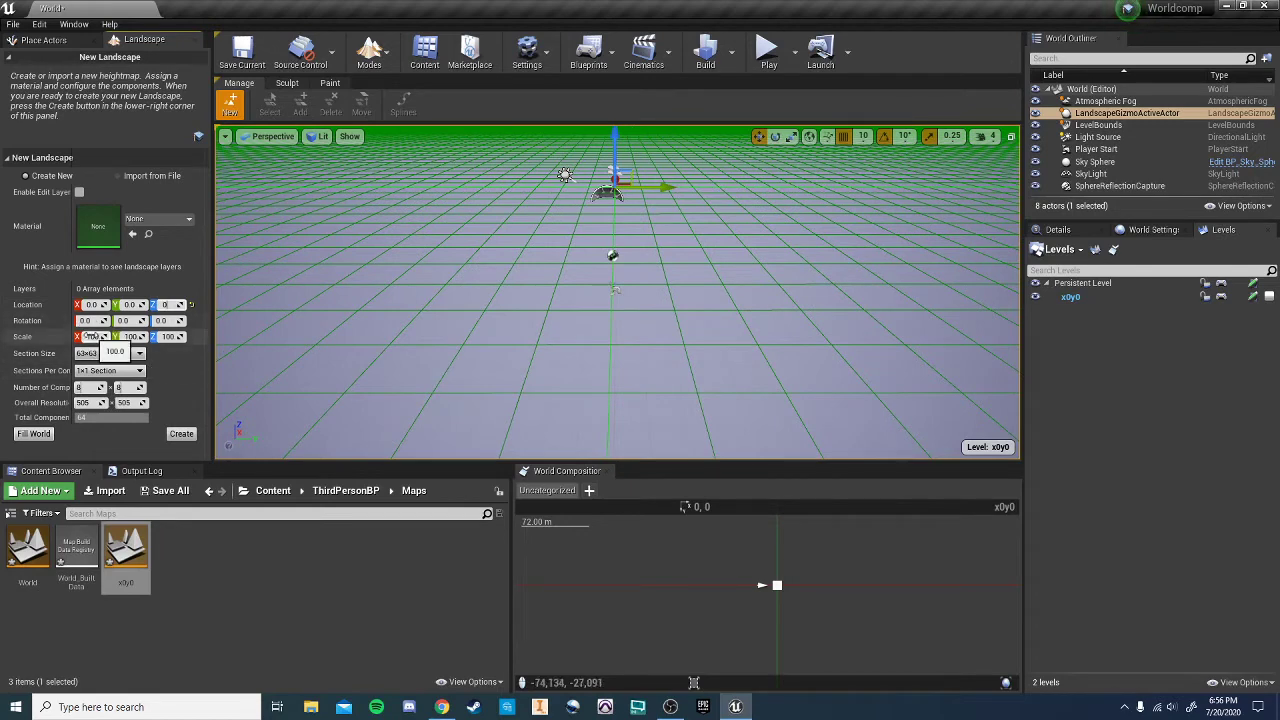
left_click(100, 354)
left_click(110, 381)
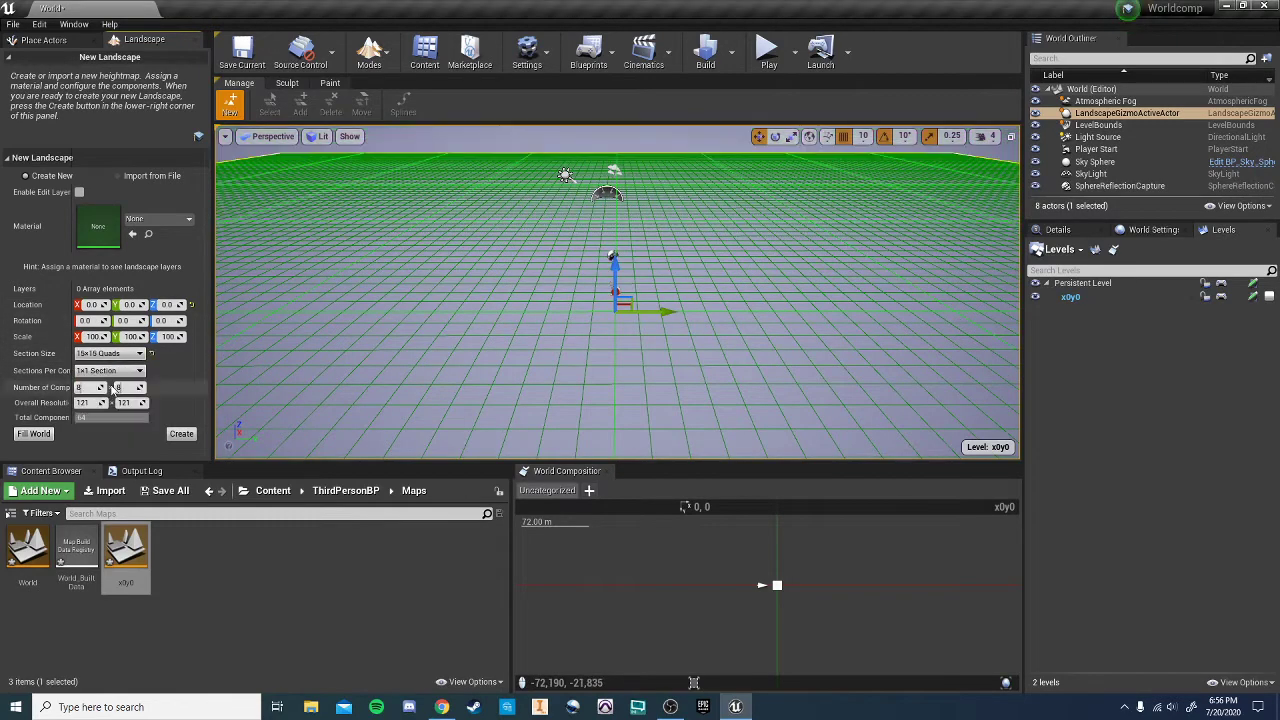
- Create the landscape in the x0y0 level, with 8 x 8 components and an overall resolution of 121 x 121
scroll(668, 325, "down", 3)
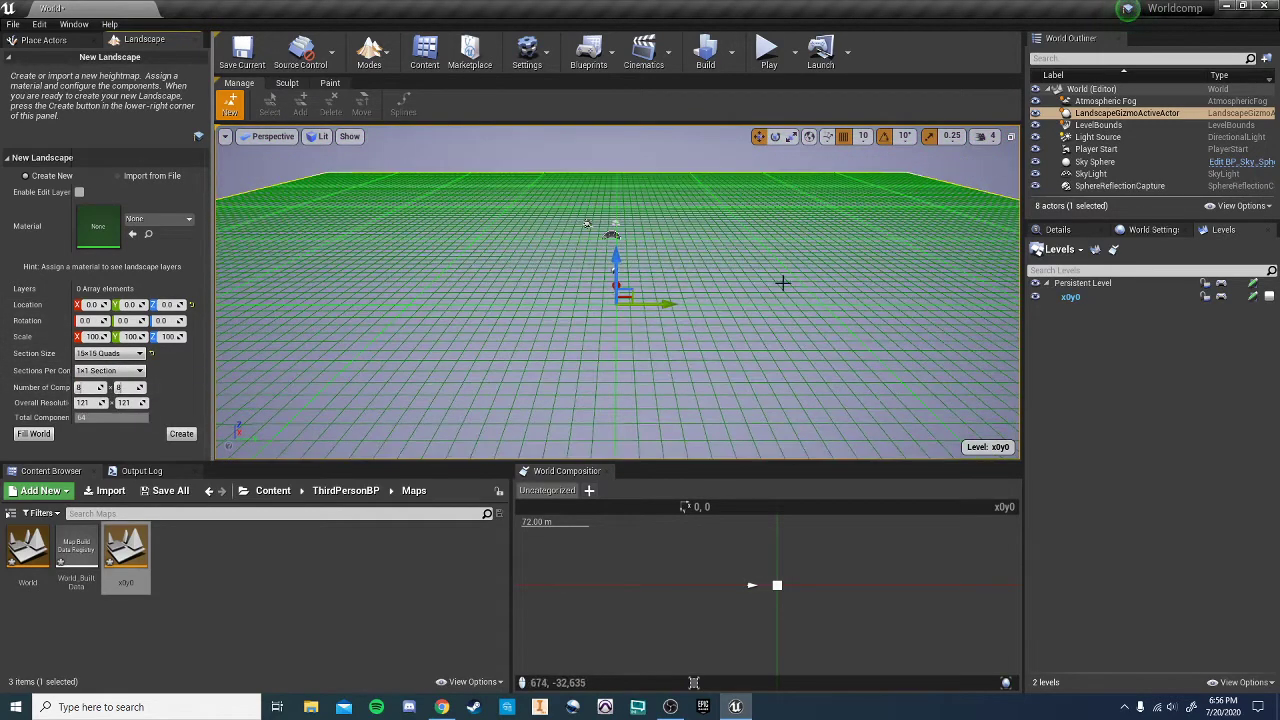
scroll(773, 291, "down", 2)
mouse_move(771, 291)
right_mouse_down()
mouse_move(735, 360)
mouse_move(771, 291)
right_mouse_up()
scroll(774, 291, "down", 3)
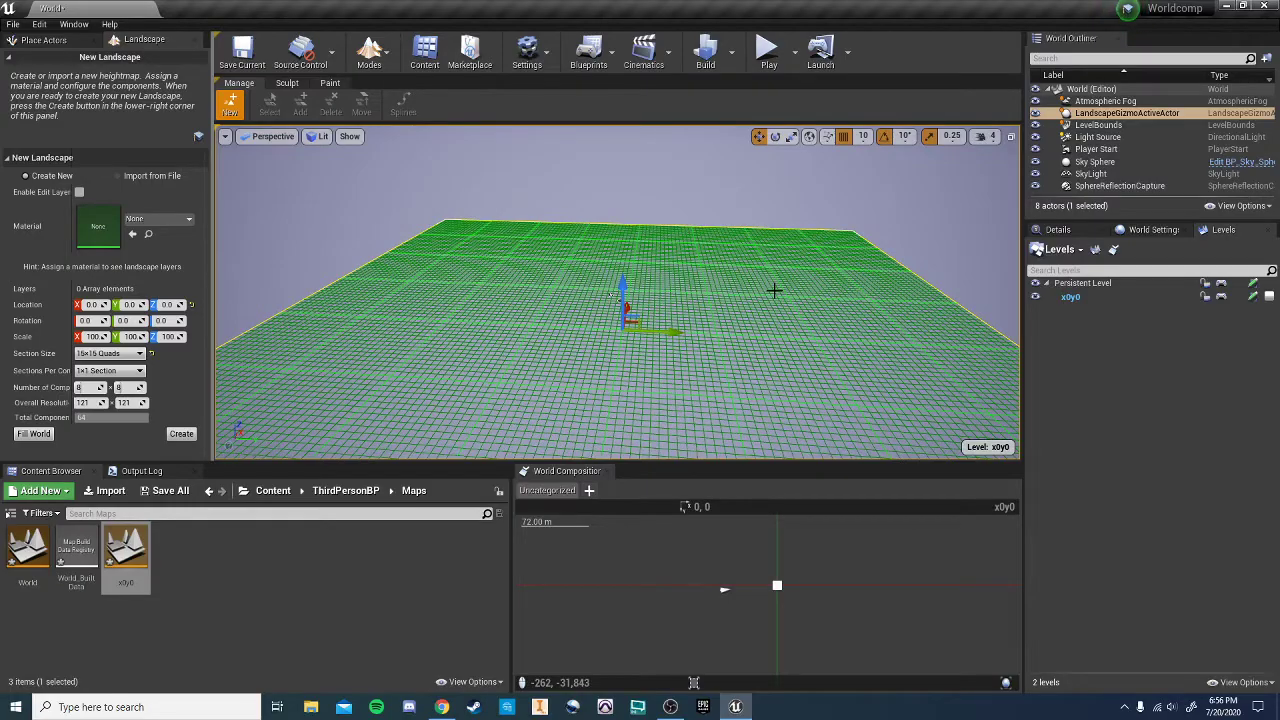
key("w")
mouse_move(774, 291)
right_mouse_down()
mouse_move(782, 315)
mouse_move(776, 300)
right_mouse_up()
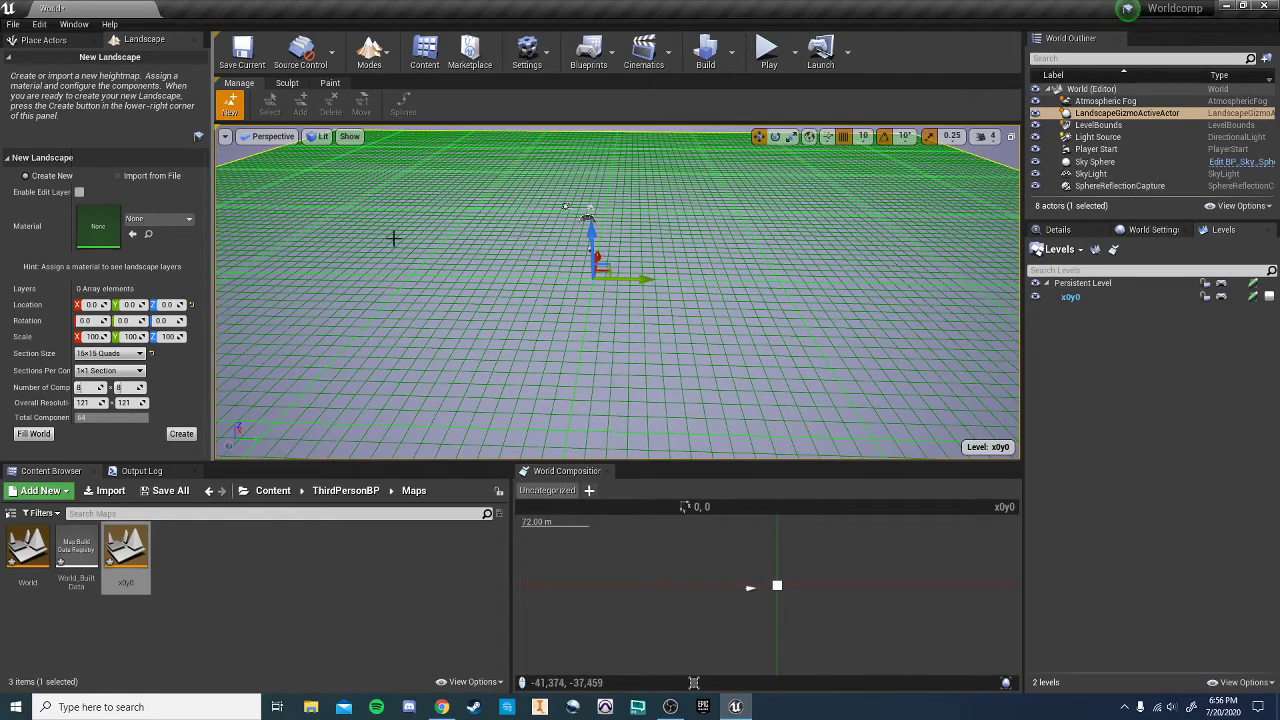
left_click(185, 440)
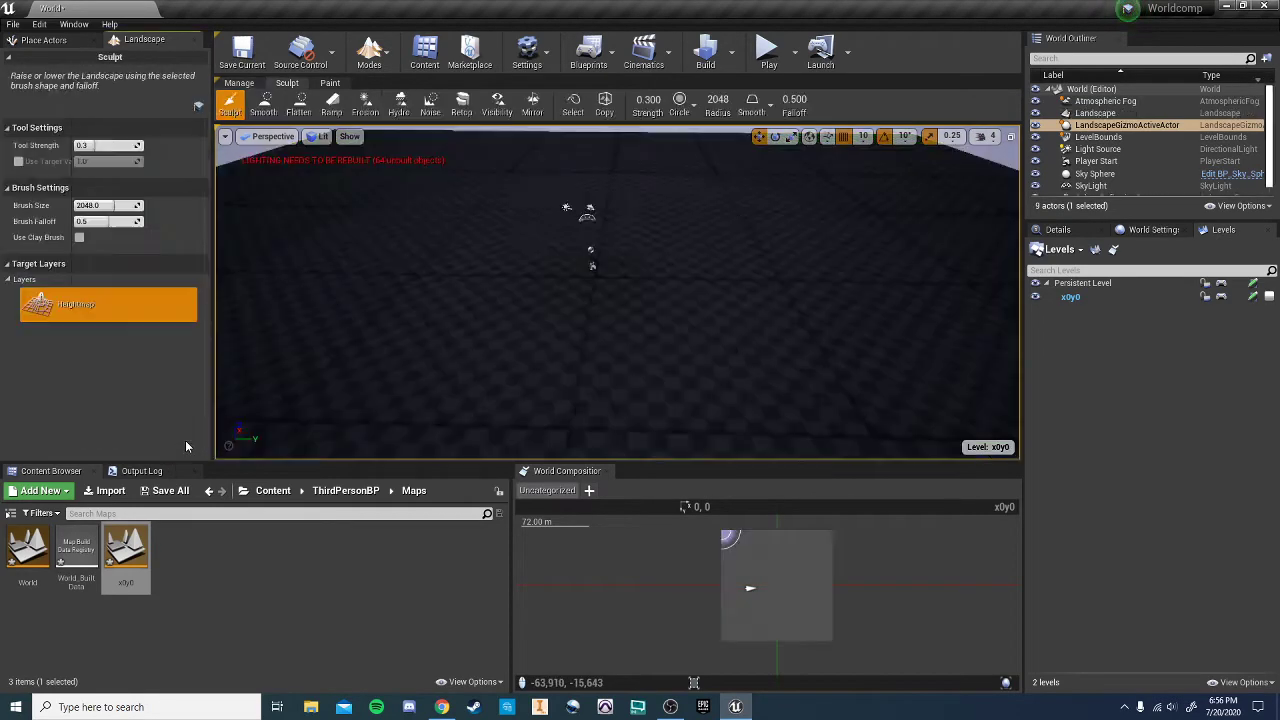
- Sculpt raised hills near opposite corners of the x0y0 landscape with brush size 2048 and tool strength 0.3
right_click_drag(663, 286, 663, 286)
key("s")
mouse_move(623, 300)
left_mouse_down()
mouse_move(646, 323)
mouse_move(519, 392)
mouse_move(343, 343)
mouse_move(243, 240)
mouse_move(306, 273)
mouse_move(451, 409)
left_mouse_up()
right_click_drag(451, 409, 451, 409)
mouse_move(608, 291)
left_mouse_down()
mouse_move(735, 229)
mouse_move(711, 210)
mouse_move(730, 230)
left_mouse_up()
right_click_drag(730, 230, 730, 230)
right_click_drag(630, 335, 630, 335)
- Sculpt a taller hill beside the existing ridge along the edge of the x0y0 landscape
scroll(818, 628, "down", 2)
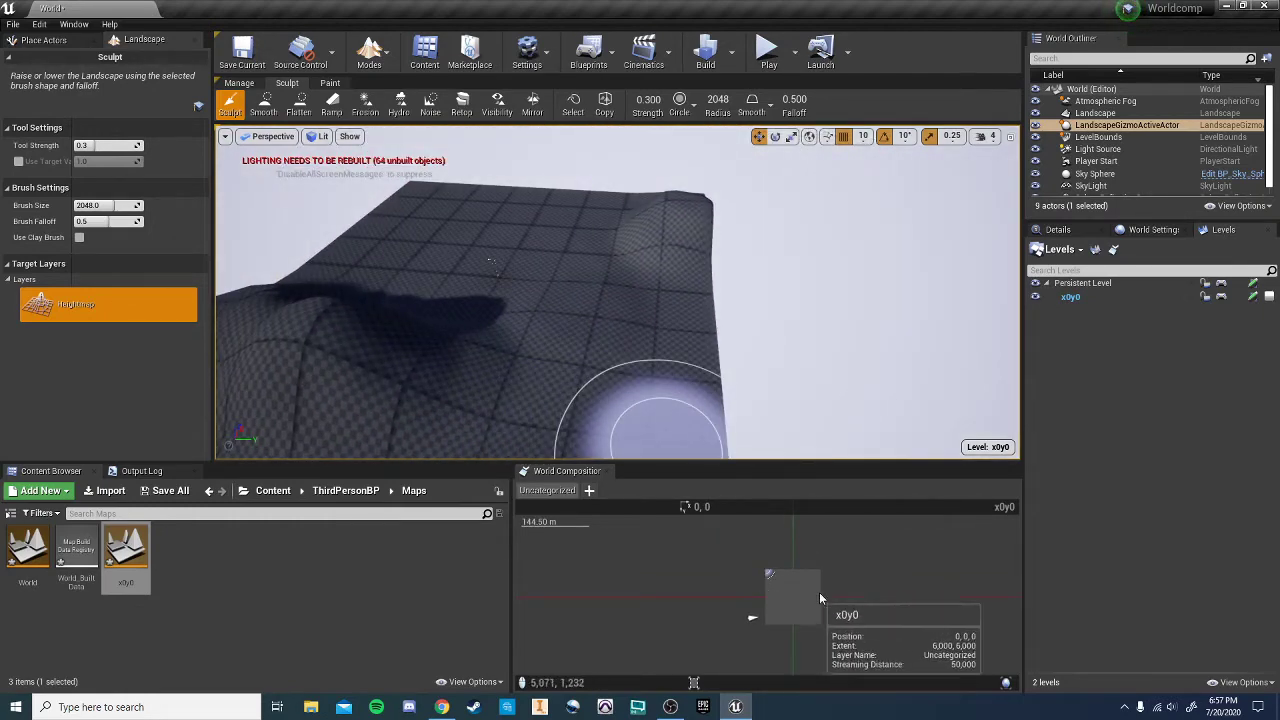
right_click_drag(657, 337, 657, 337)
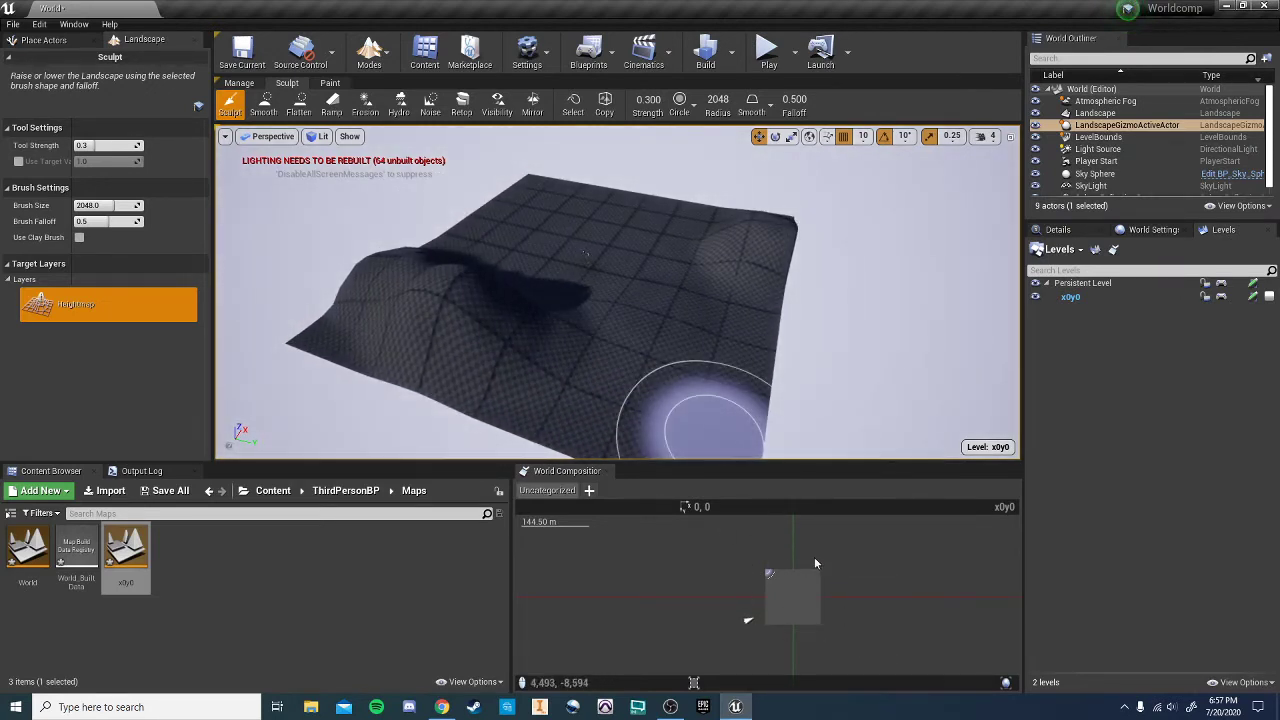
scroll(815, 559, "down", 2)
right_click_drag(860, 587, 787, 592)
scroll(743, 608, "up", 3)
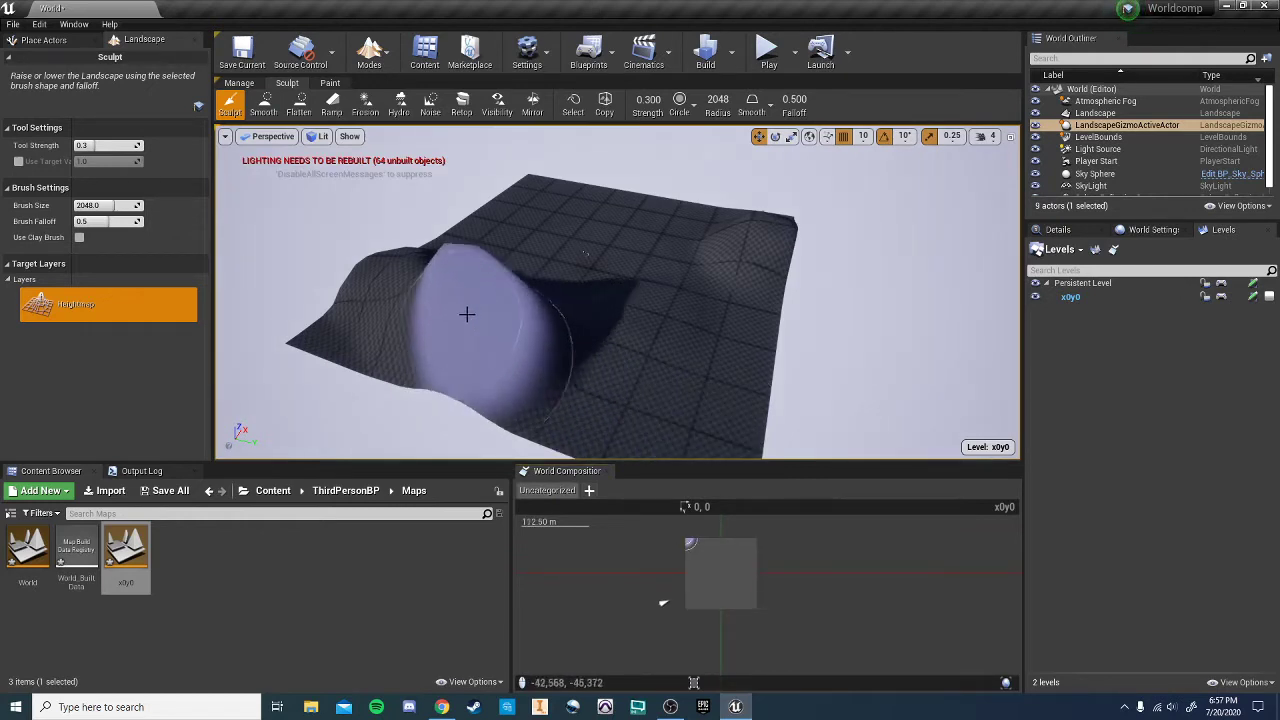
mouse_move(466, 324)
left_mouse_down()
mouse_move(468, 344)
mouse_move(482, 344)
left_mouse_up()
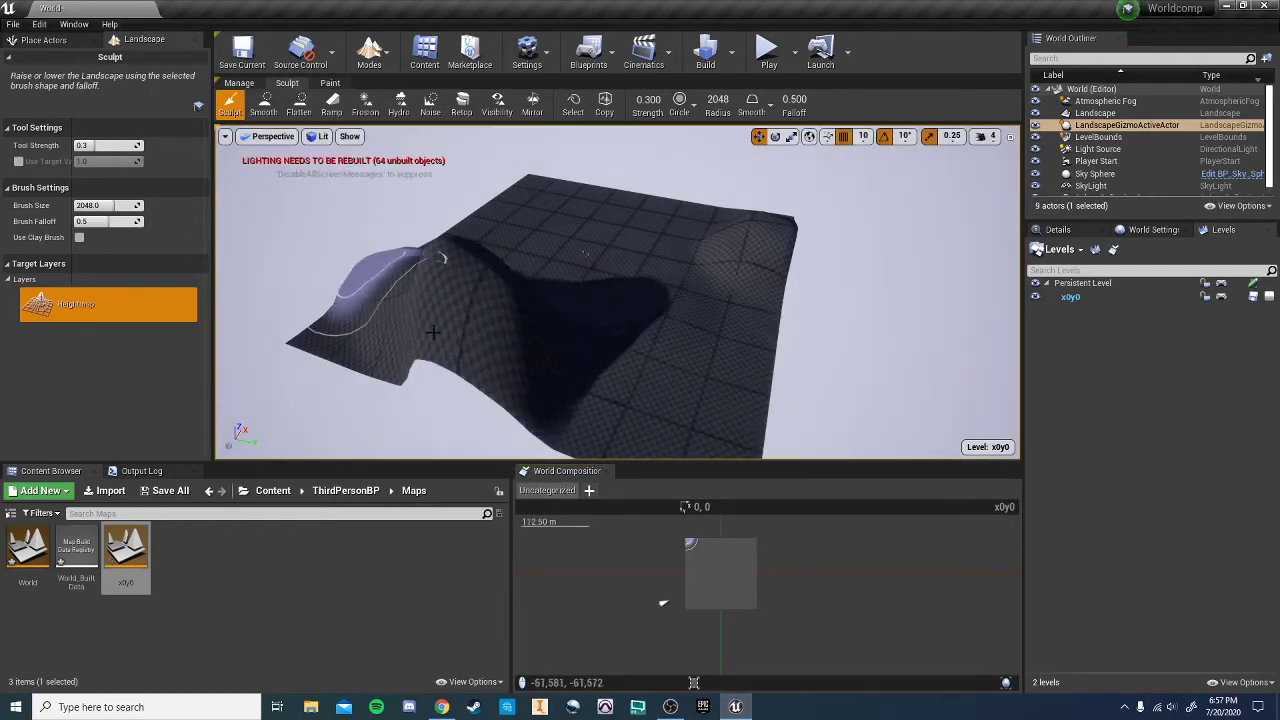
- Add an adjacent landscape level on the +X side of the x0y0 tile and save it as x1y0 in the Maps folder
right_click_drag(788, 326, 799, 353)
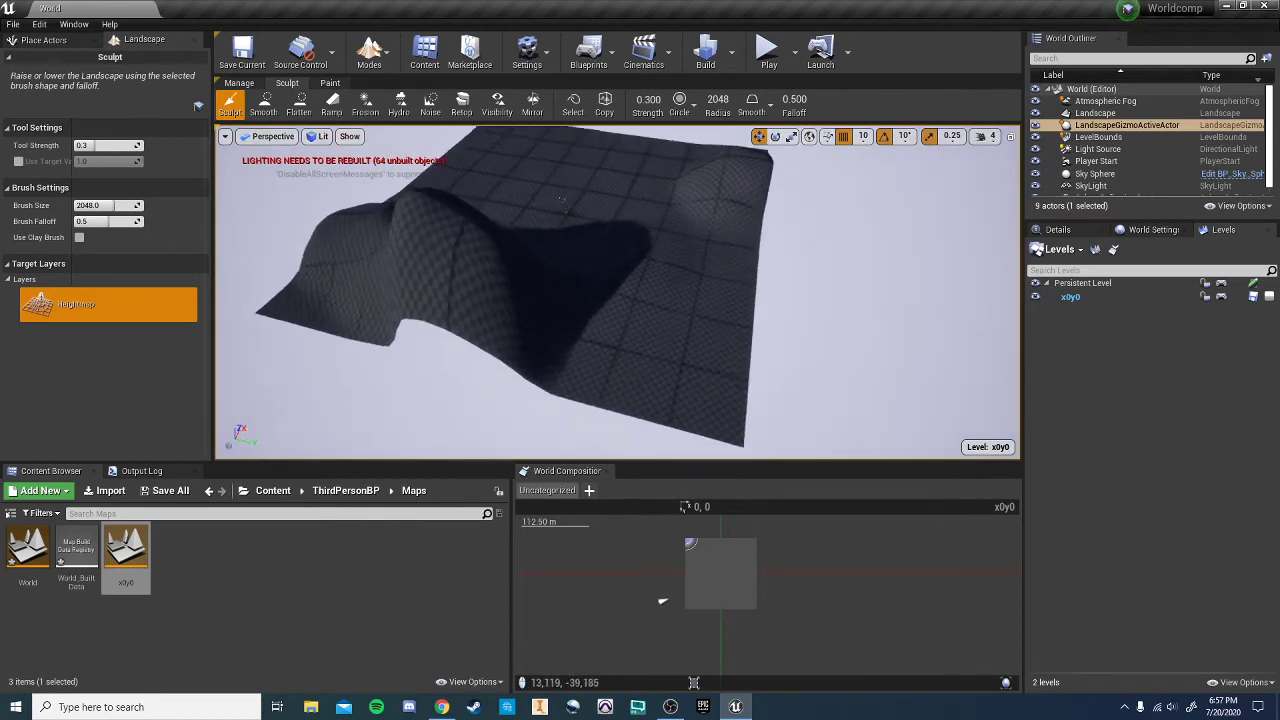
right_click_drag(780, 300, 623, 443)
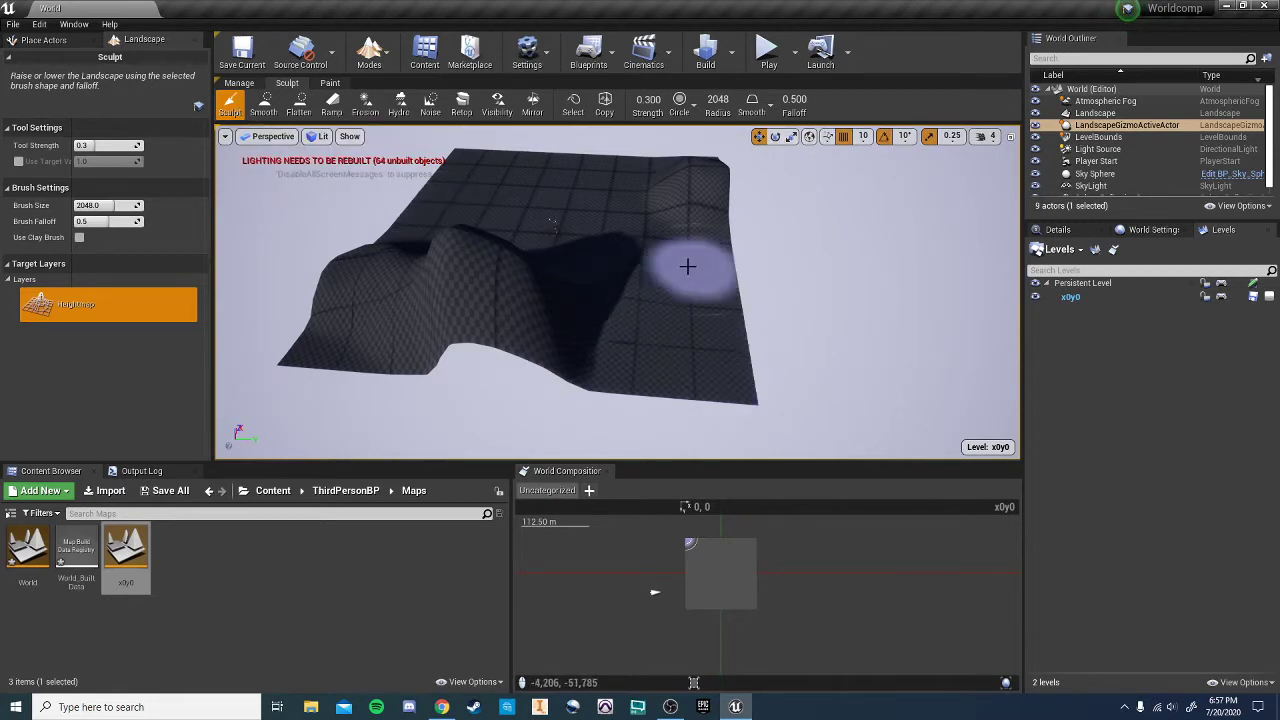
right_click_drag(683, 269, 640, 270)
key("w")
key("s")
left_click(741, 592)
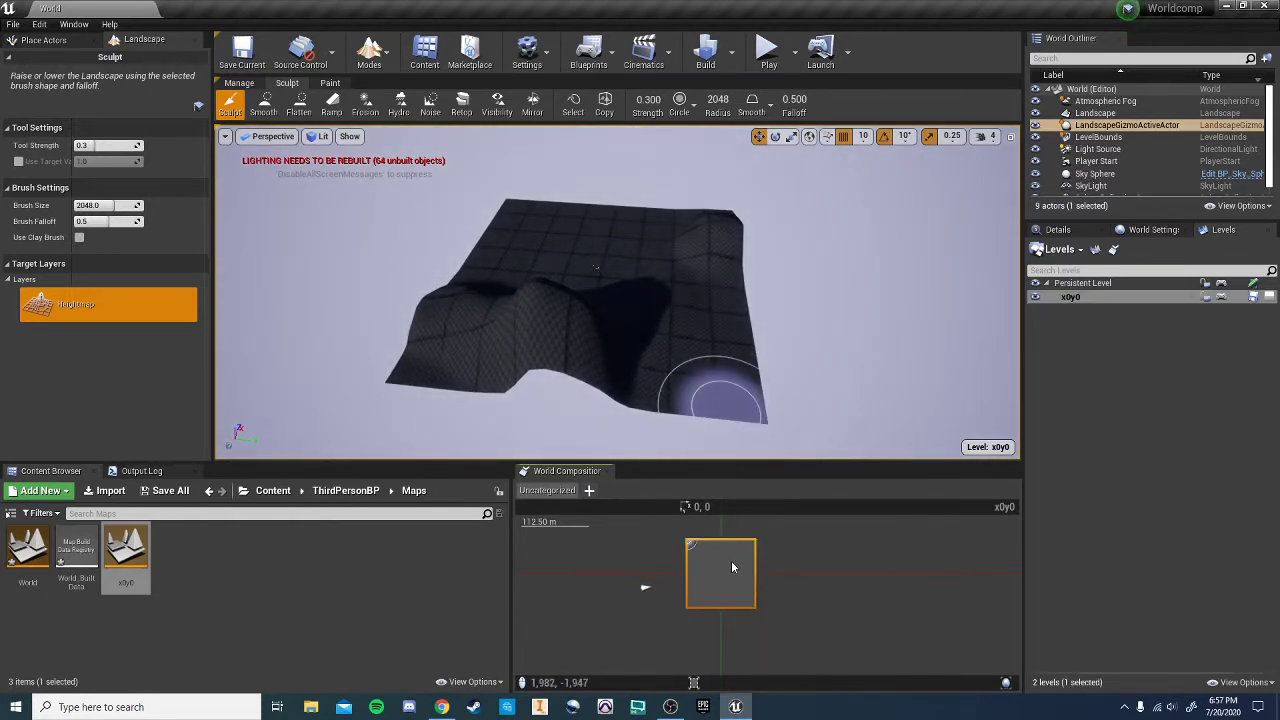
right_click(726, 568)
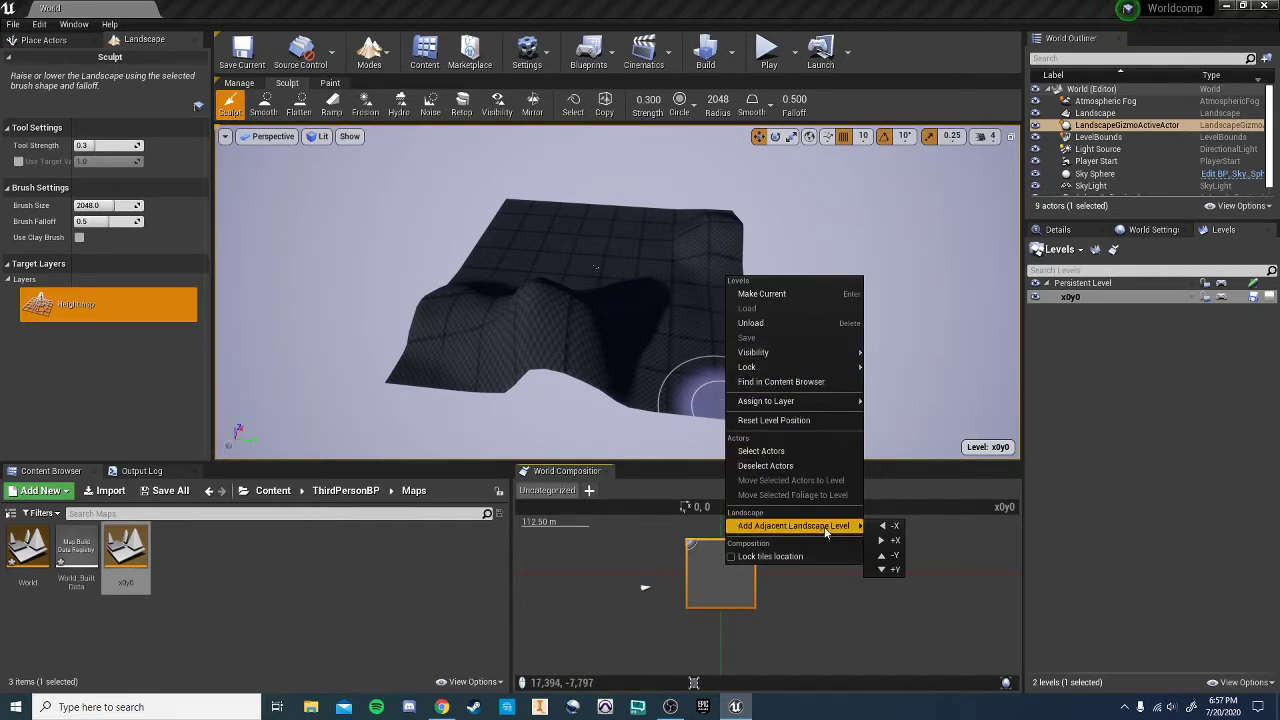
left_click(895, 541)
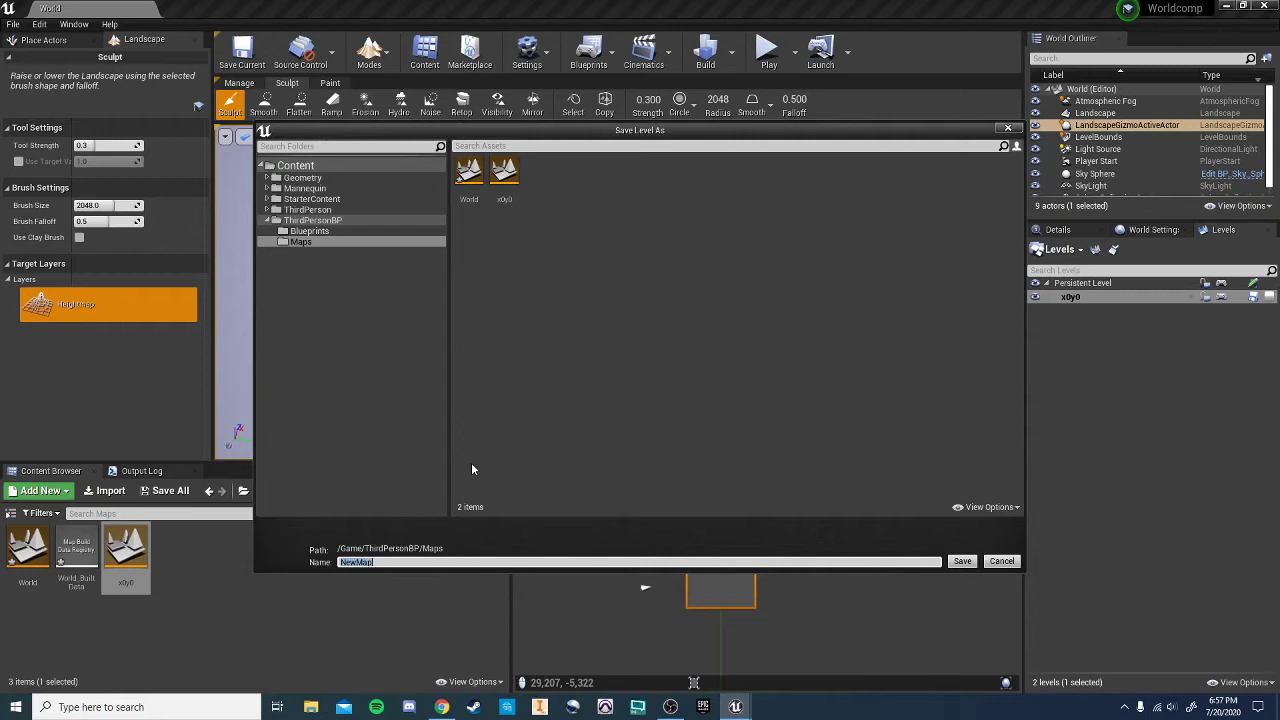
type("x1y0")
left_click(962, 561)
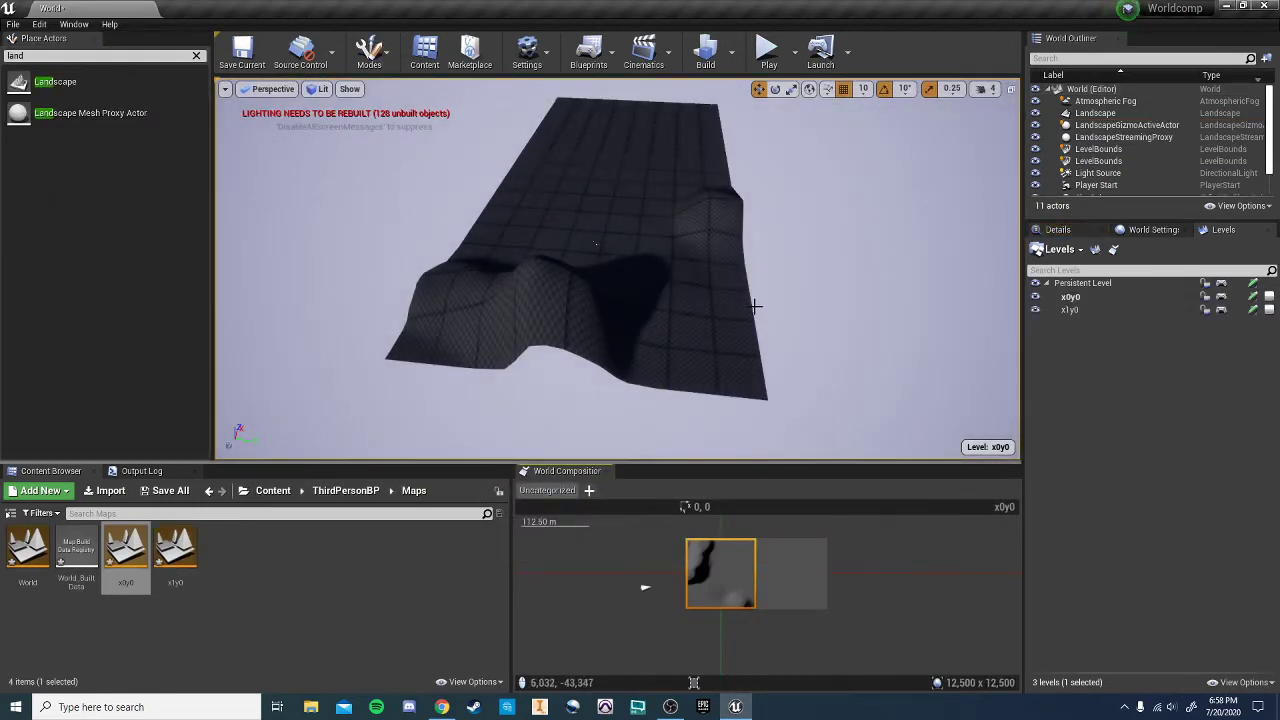
- Return to Landscape mode and sculpt hills running across the border between the x0y0 and x1y0 tiles
mouse_move(796, 576)
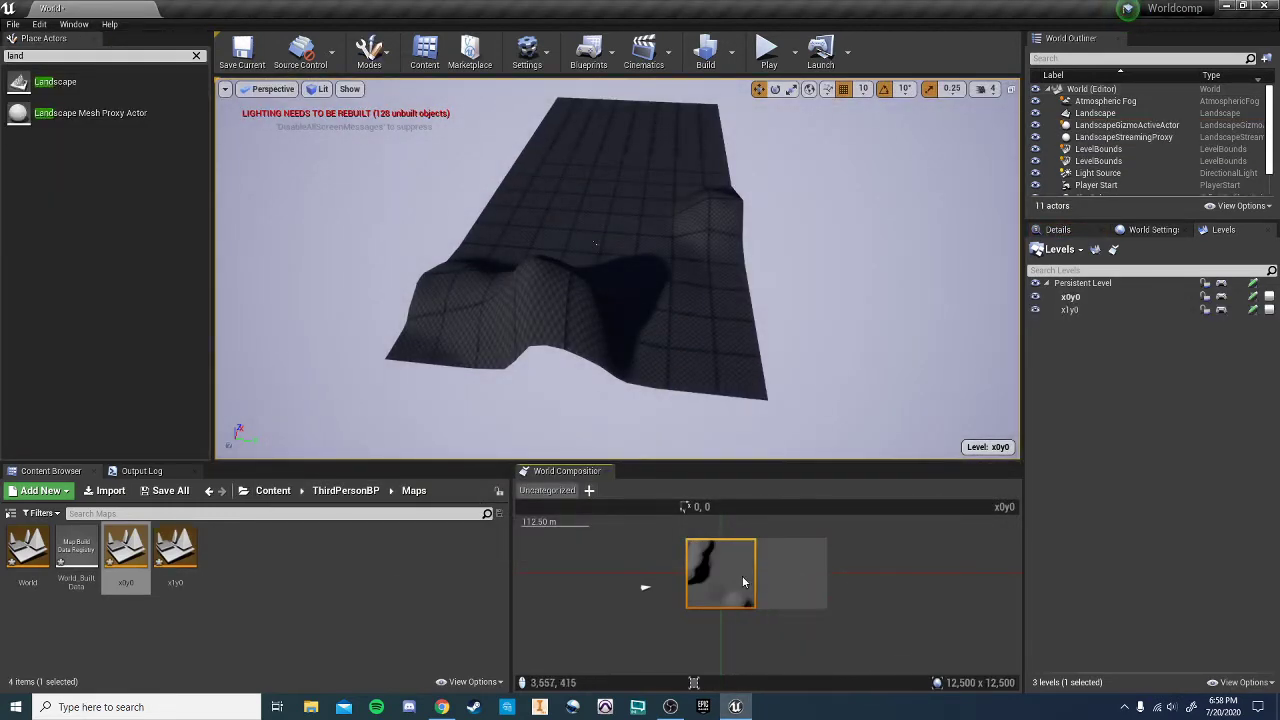
right_click_drag(750, 345, 735, 321)
right_click_drag(595, 310, 595, 310)
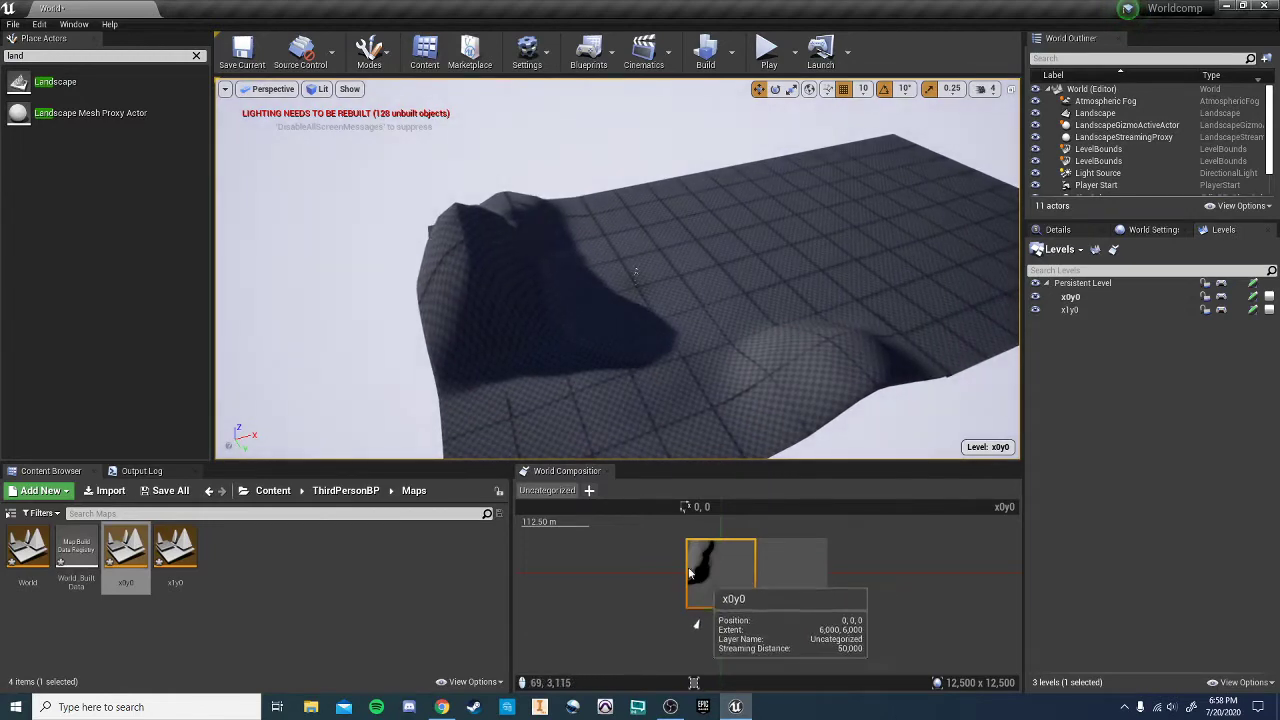
right_click_drag(877, 304, 897, 303)
right_click_drag(433, 279, 433, 279)
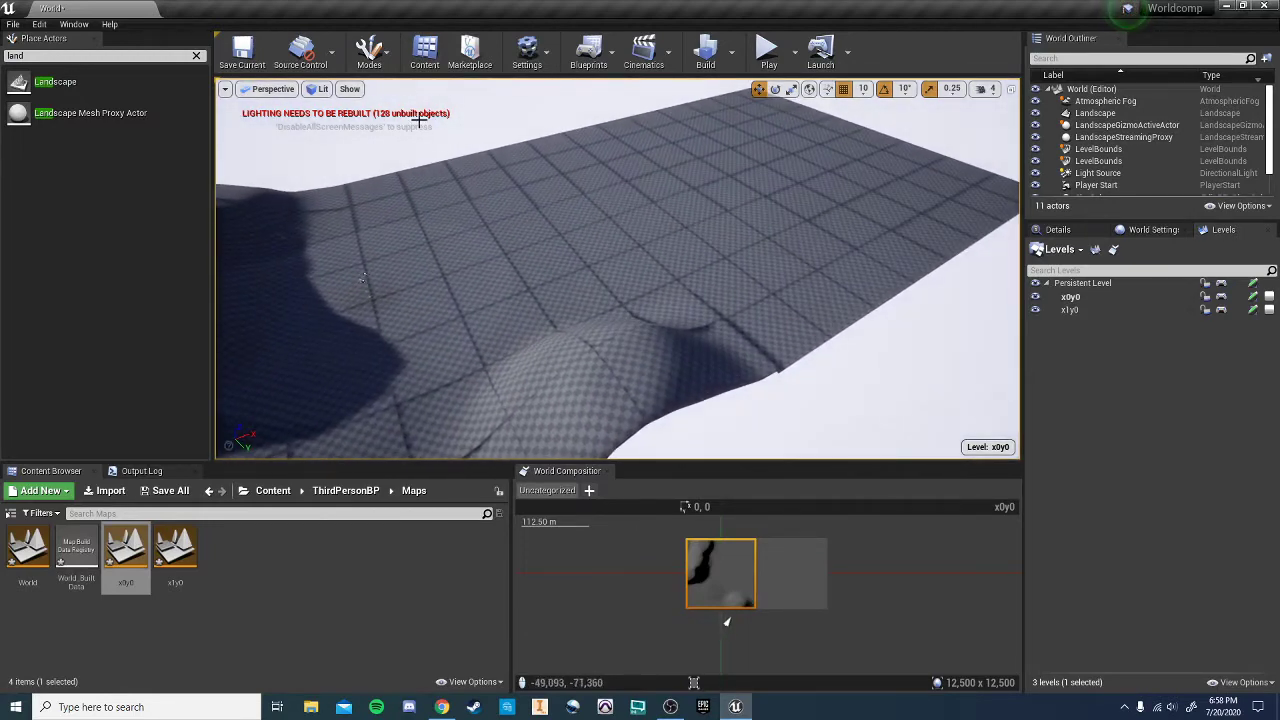
left_click(373, 55)
left_click(401, 109)
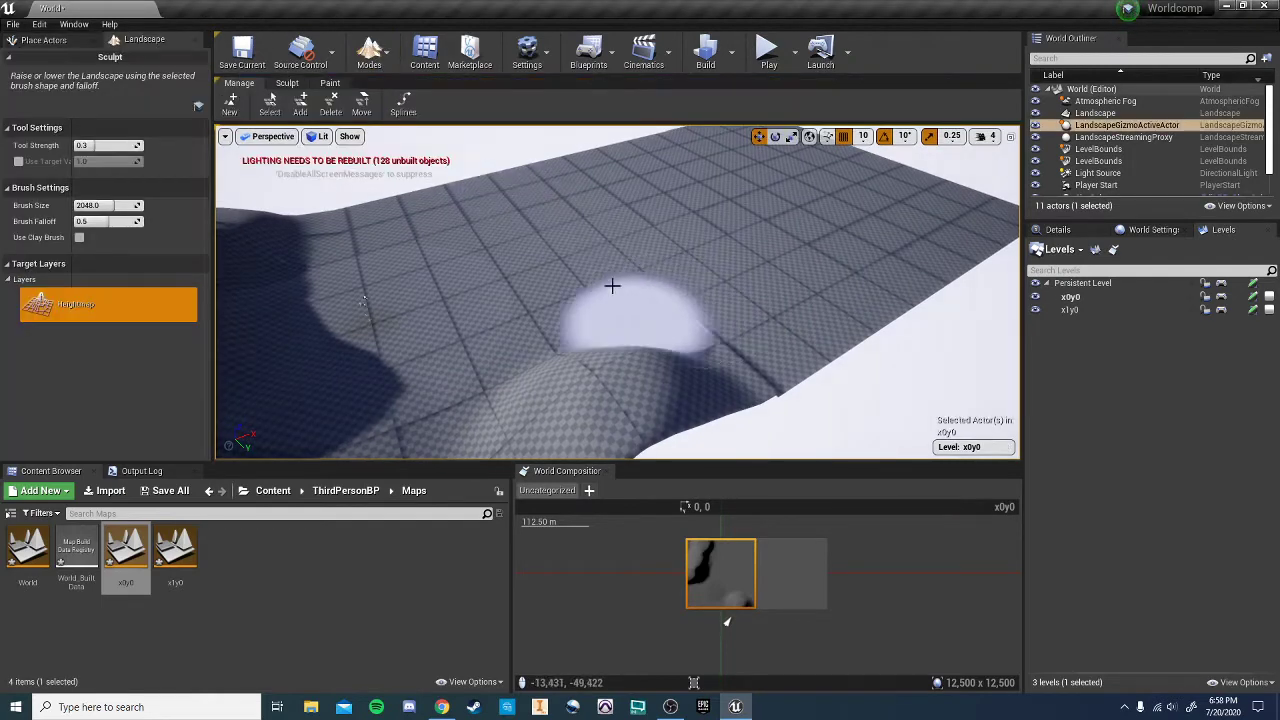
left_click_drag(608, 263, 716, 238)
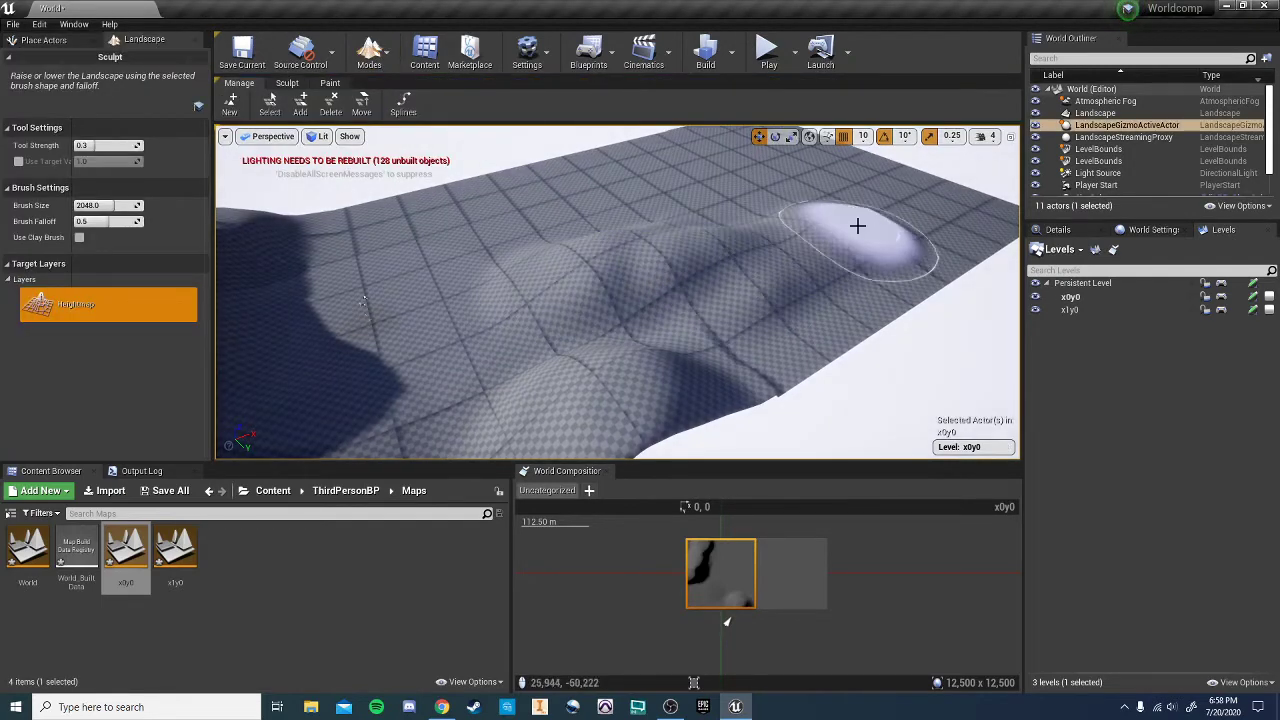
mouse_move(819, 316)
left_mouse_down()
mouse_move(666, 383)
mouse_move(860, 323)
mouse_move(753, 322)
mouse_move(757, 275)
left_mouse_up()
- Add an adjacent landscape level on the +Y side of the x0y0 tile and save it as x0y1 in the Maps folder
mouse_move(757, 275)
right_mouse_down()
mouse_move(657, 334)
mouse_move(717, 266)
mouse_move(676, 320)
mouse_move(648, 326)
mouse_move(775, 296)
mouse_move(590, 308)
mouse_move(640, 304)
mouse_move(626, 308)
mouse_move(580, 270)
mouse_move(592, 264)
right_mouse_up()
key("d")
key("d")
key("w")
mouse_move(757, 600)
right_mouse_down()
mouse_move(717, 627)
mouse_move(701, 609)
right_mouse_up()
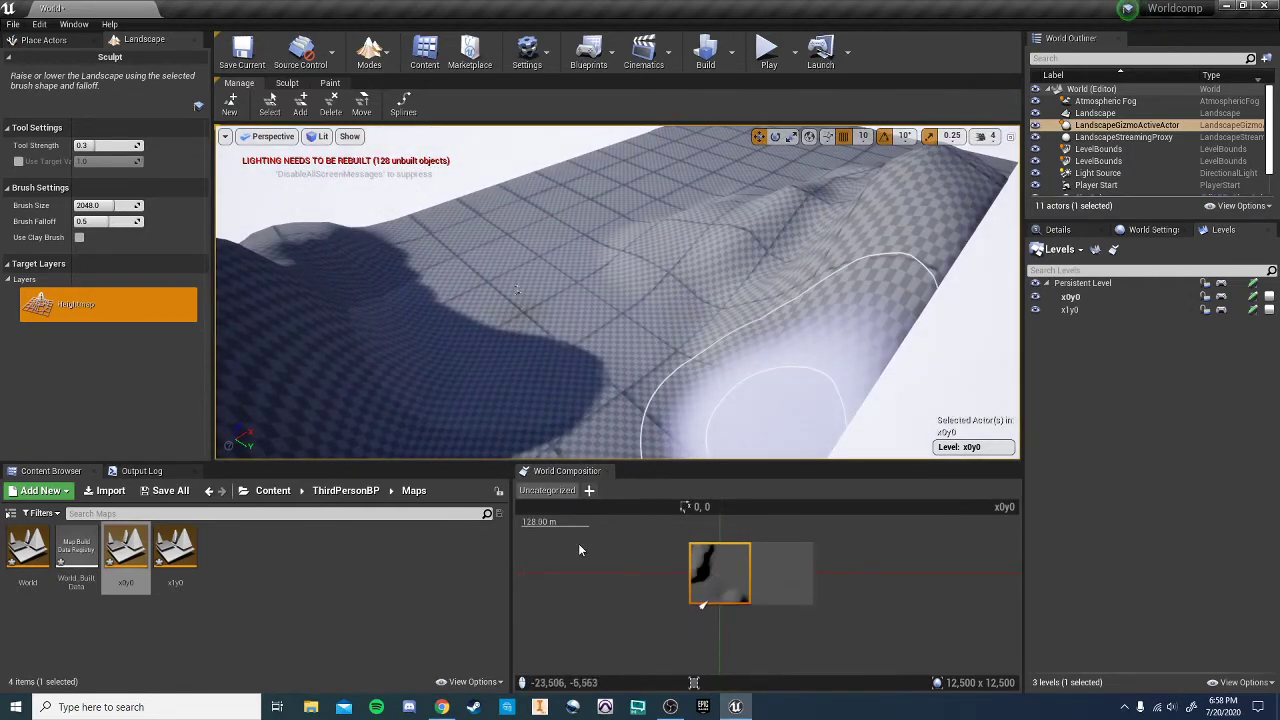
scroll(740, 573, "down", 1)
scroll(740, 573, "down", 1)
right_click(736, 569)
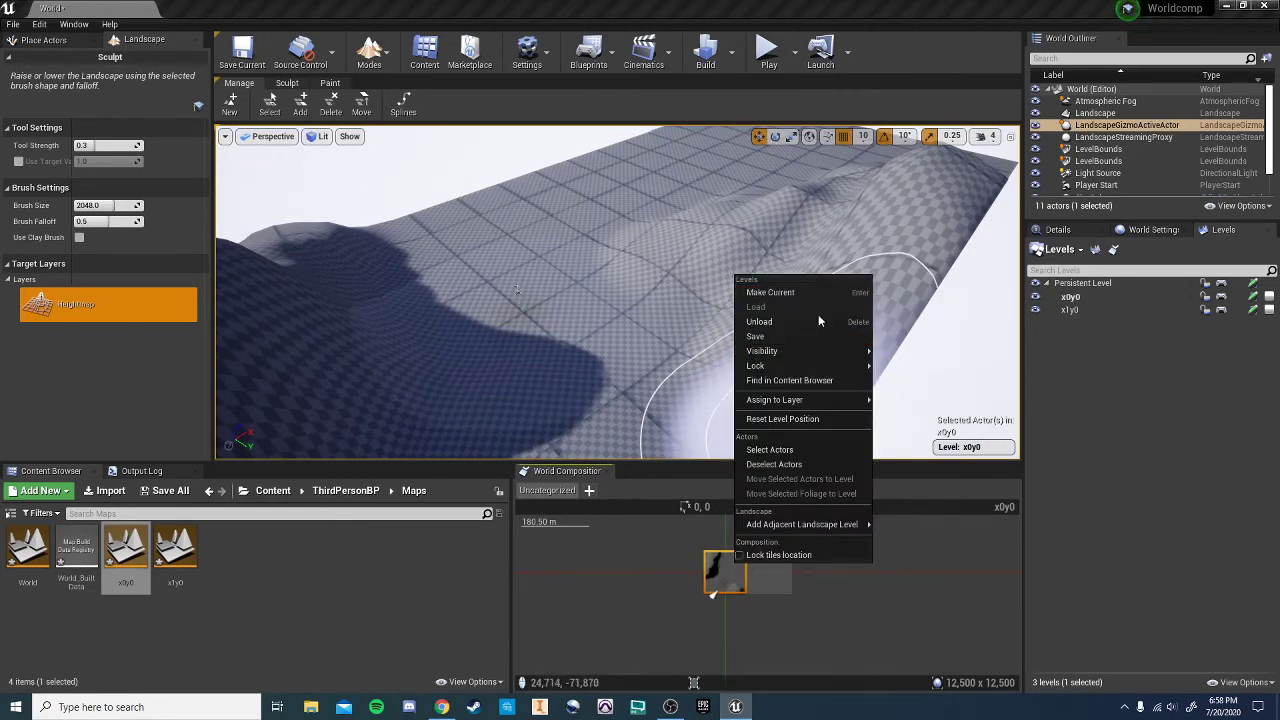
mouse_move(836, 527)
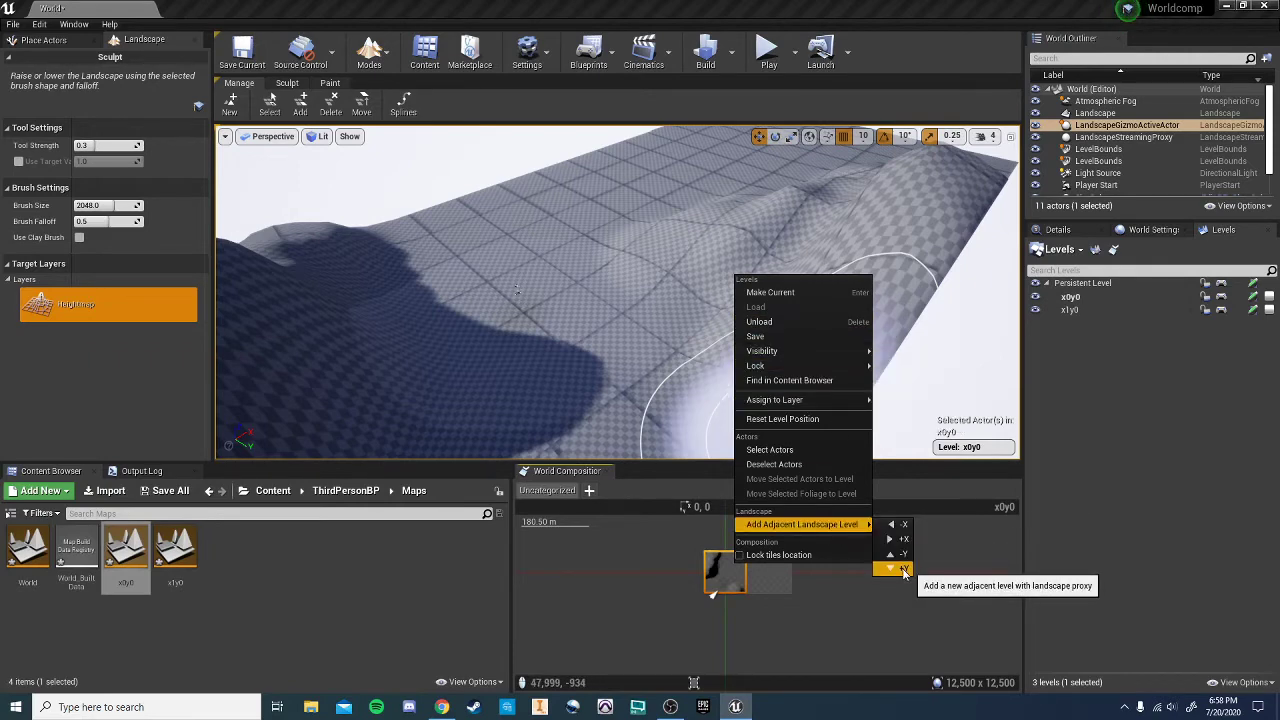
left_click(903, 569)
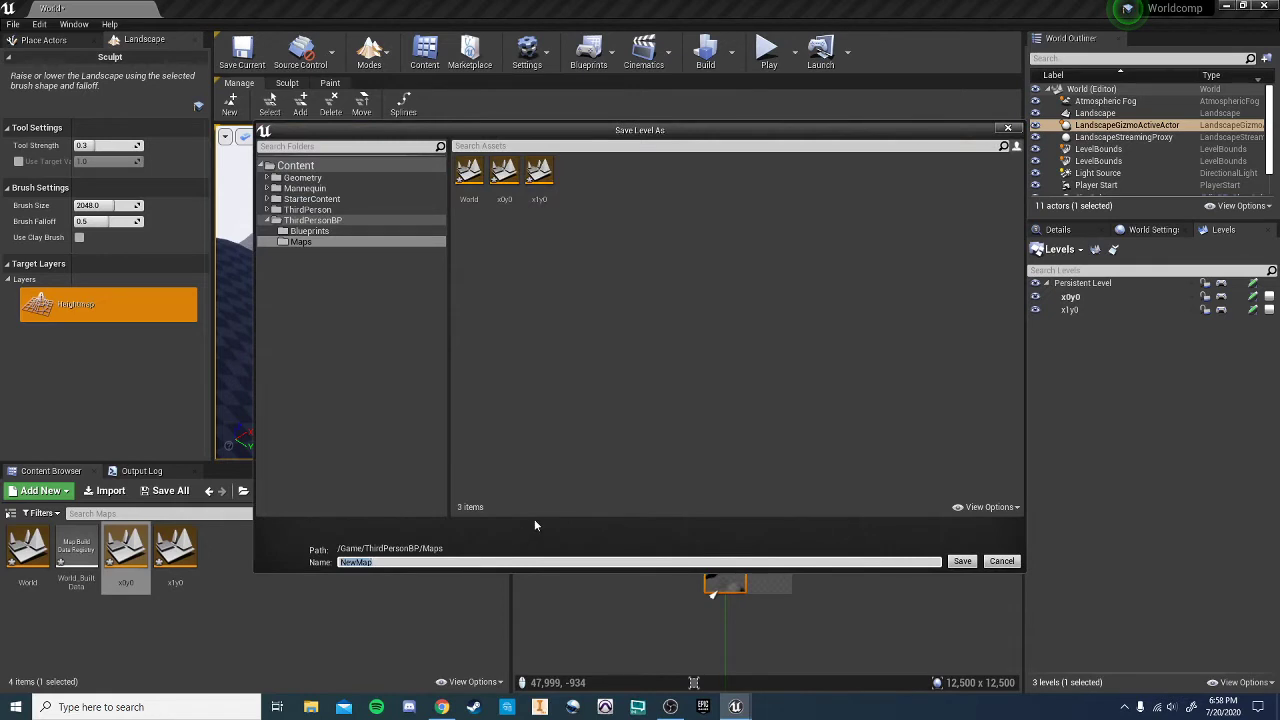
type("x0y1")
left_click(962, 561)
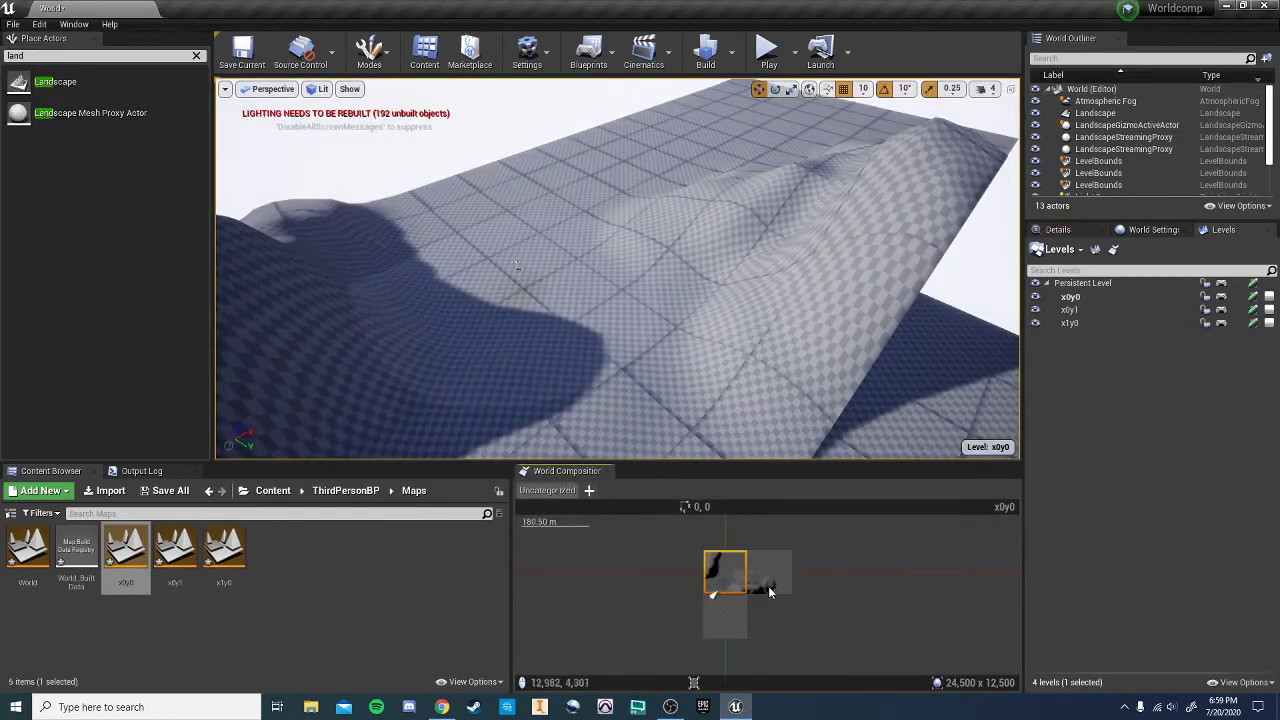
- Add an adjacent landscape level on the +Y side of the x1y0 tile and save it as x1y1 in the Maps folder
left_click(767, 588)
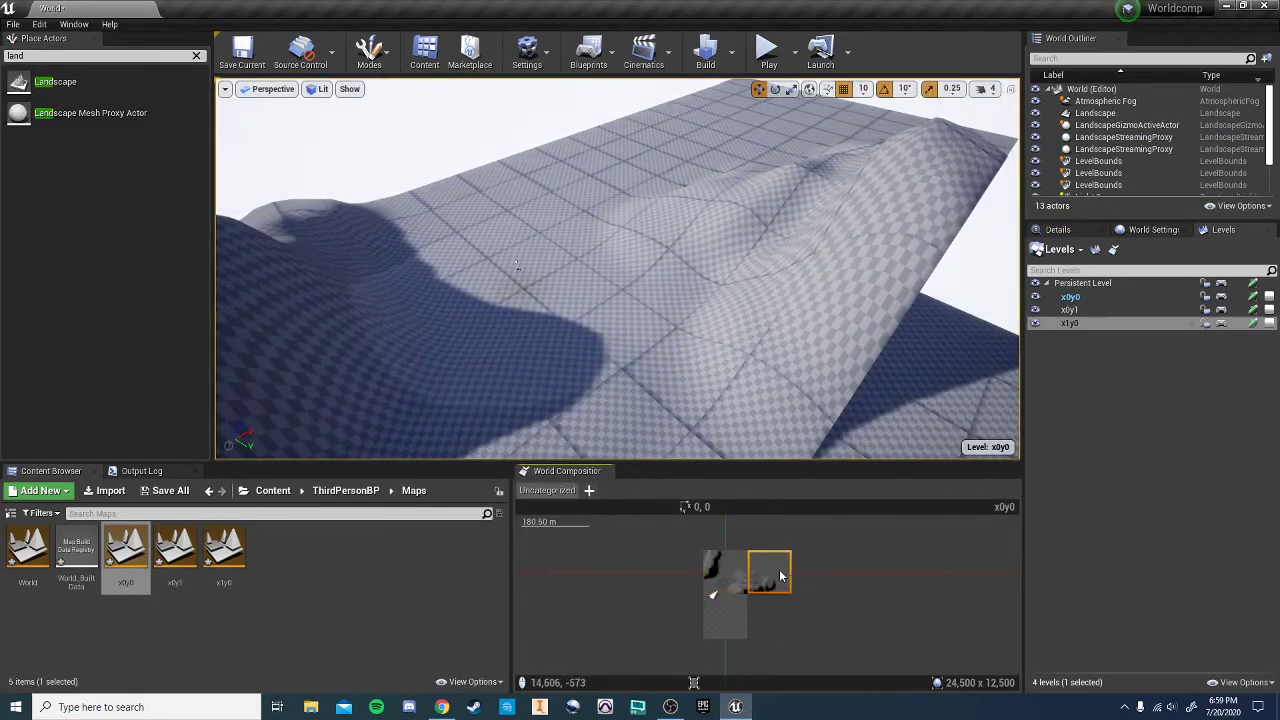
right_click(781, 575)
mouse_move(828, 538)
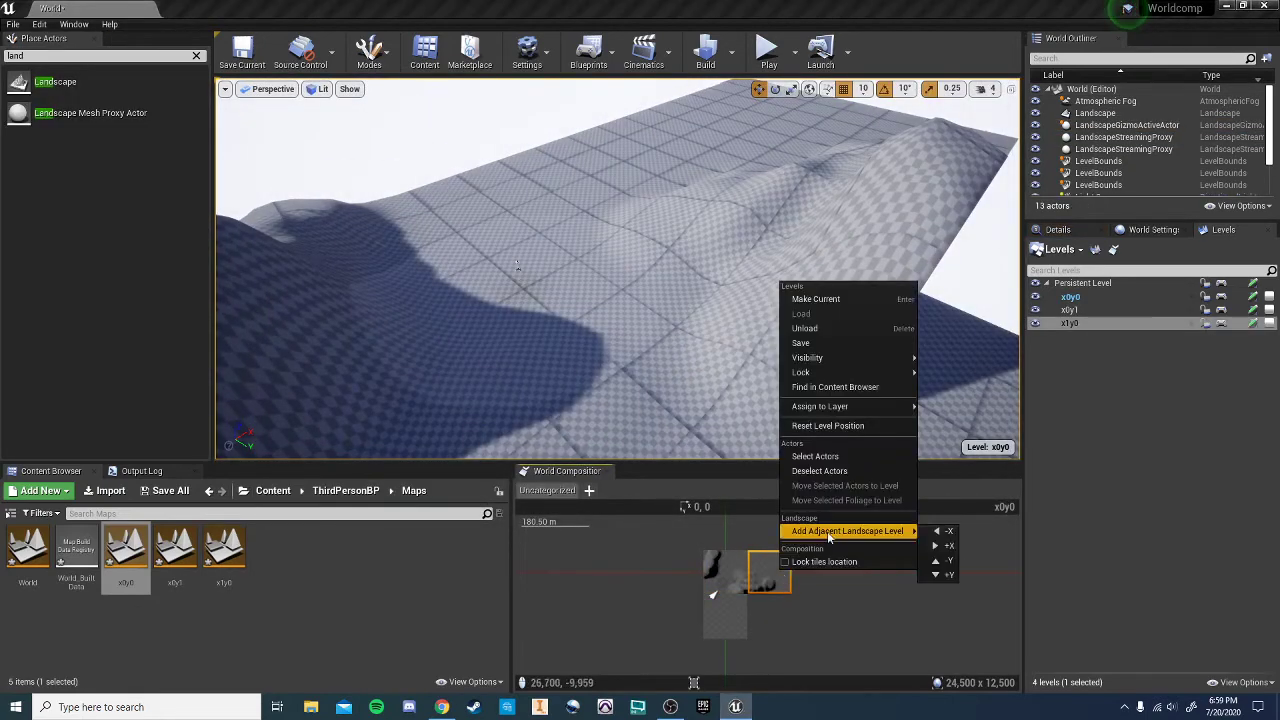
left_click(945, 560)
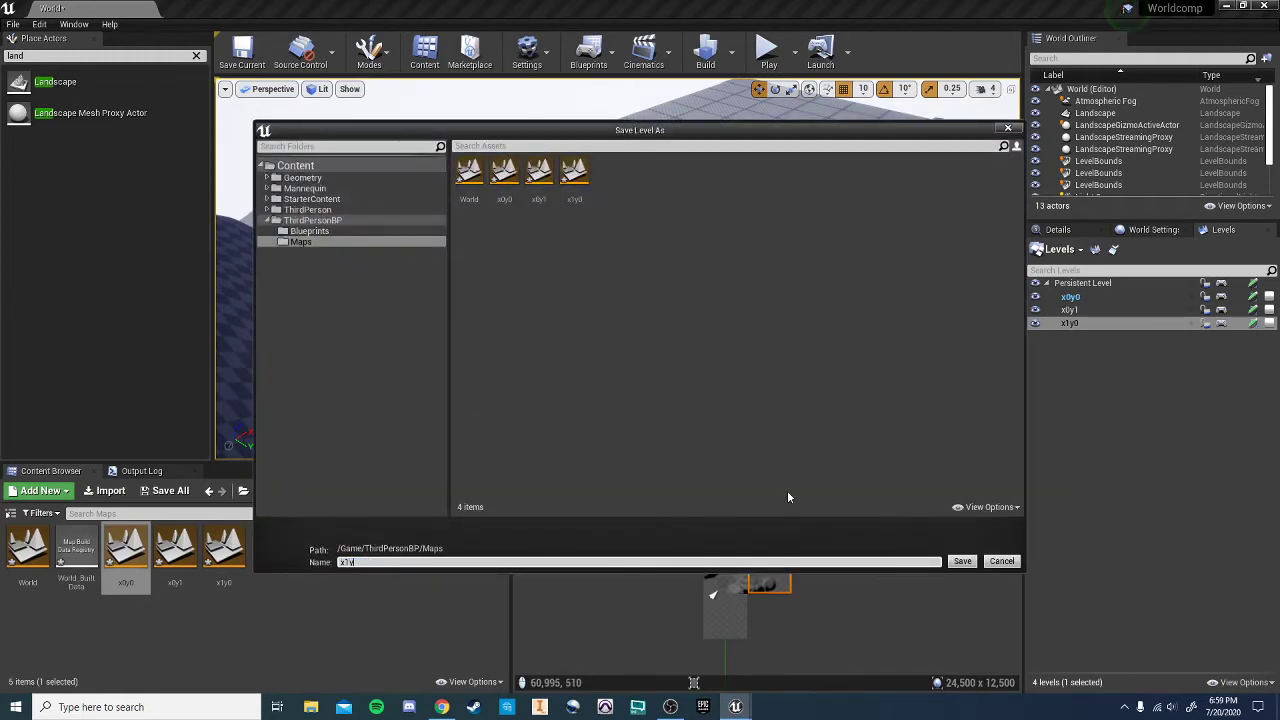
left_click(961, 561)
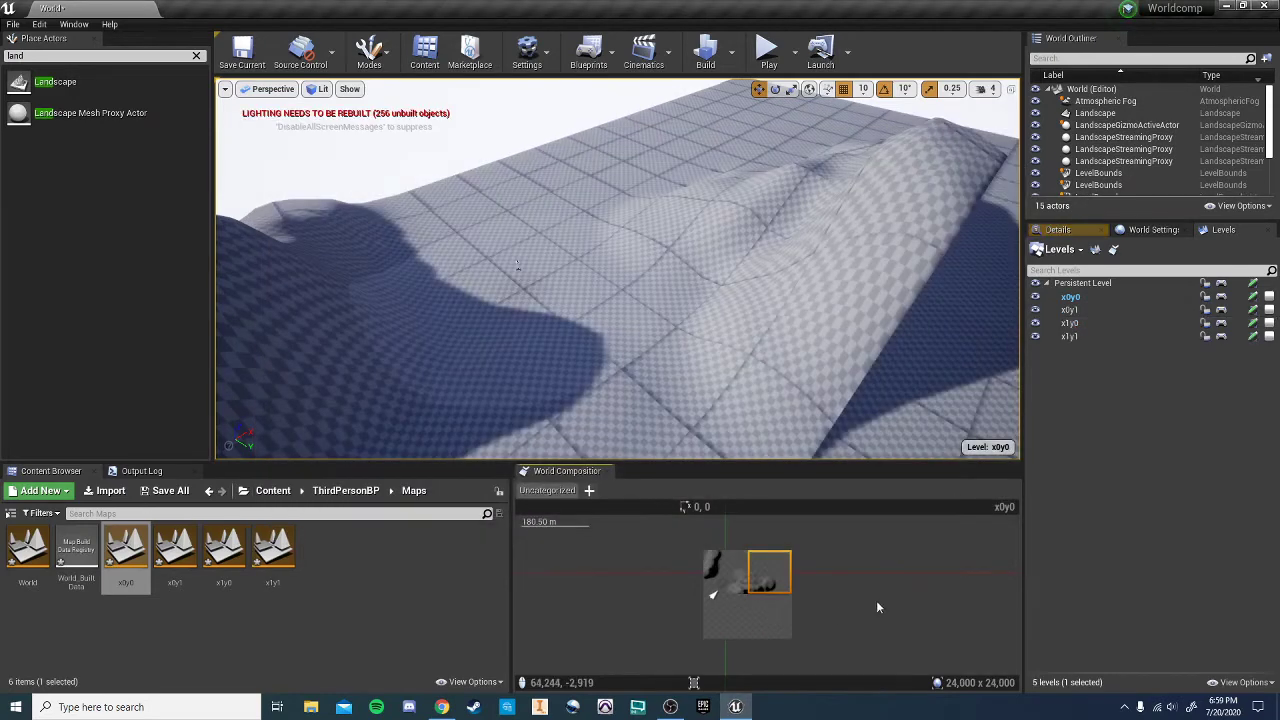
- Examine the tile layout and its surrounding bounds in the World Composition map, and the borders between tiles in the viewport
mouse_move(834, 614)
right_mouse_down()
mouse_move(906, 606)
mouse_move(849, 614)
right_mouse_up()
scroll(830, 576, "down", 2)
scroll(695, 591, "down", 3)
scroll(810, 600, "down", 1)
scroll(805, 621, "down", 4)
scroll(718, 599, "down", 2)
scroll(734, 643, "down", 4)
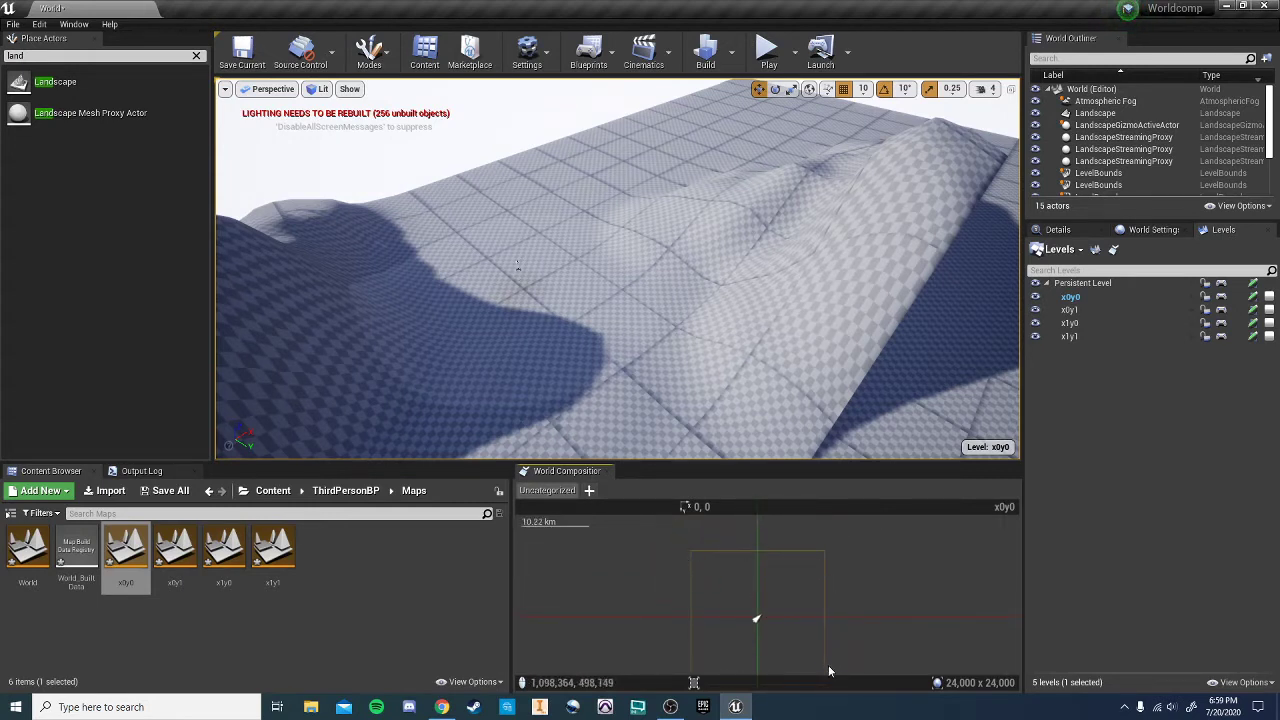
scroll(740, 652, "up", 2)
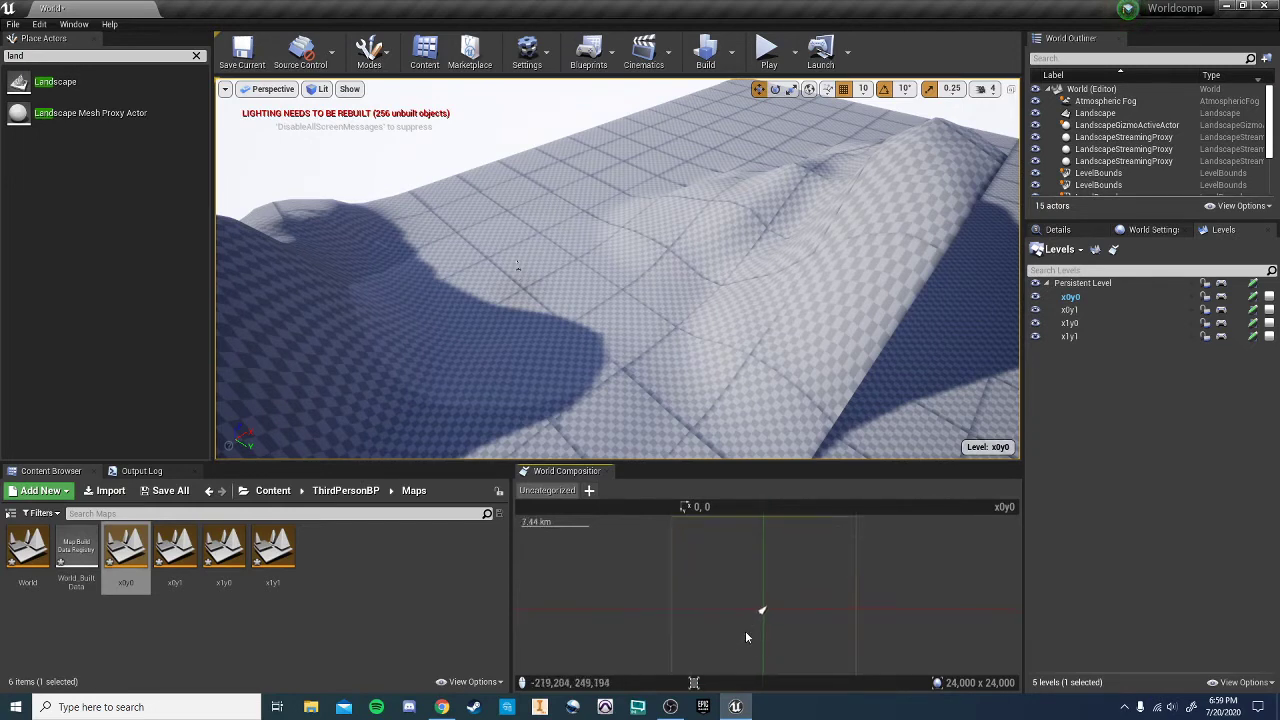
scroll(758, 625, "up", 4)
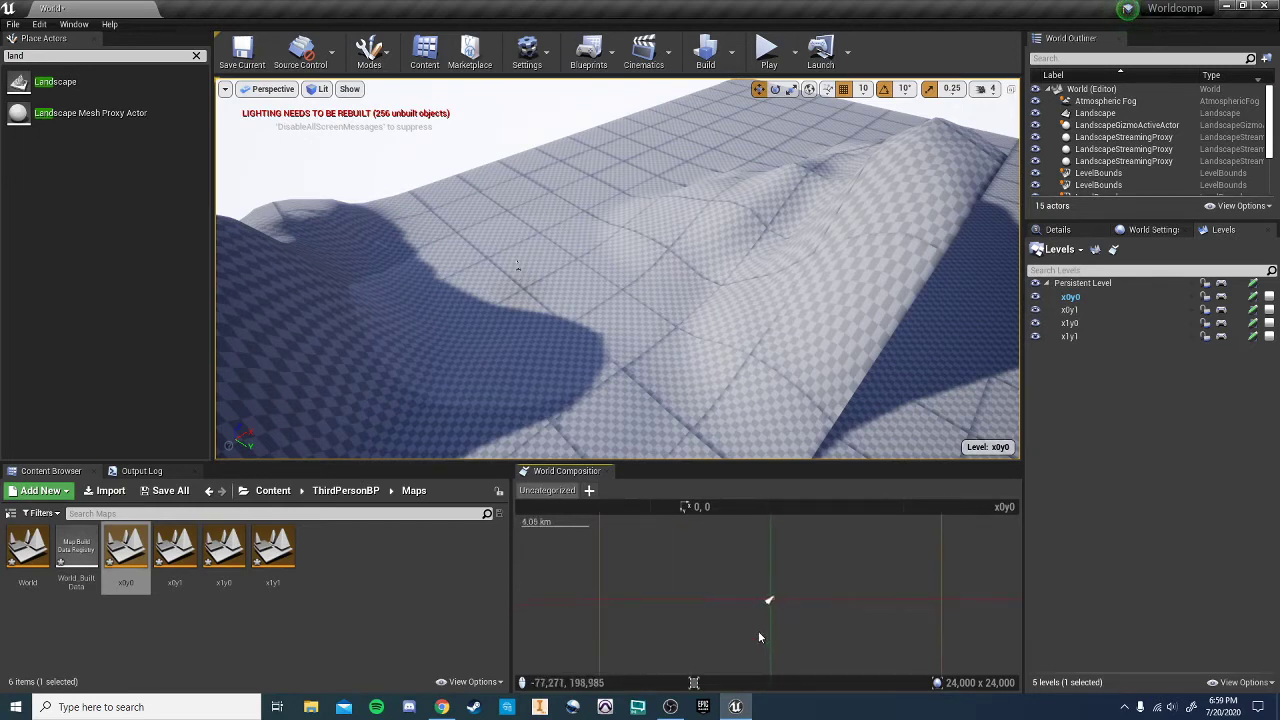
scroll(786, 582, "up", 1)
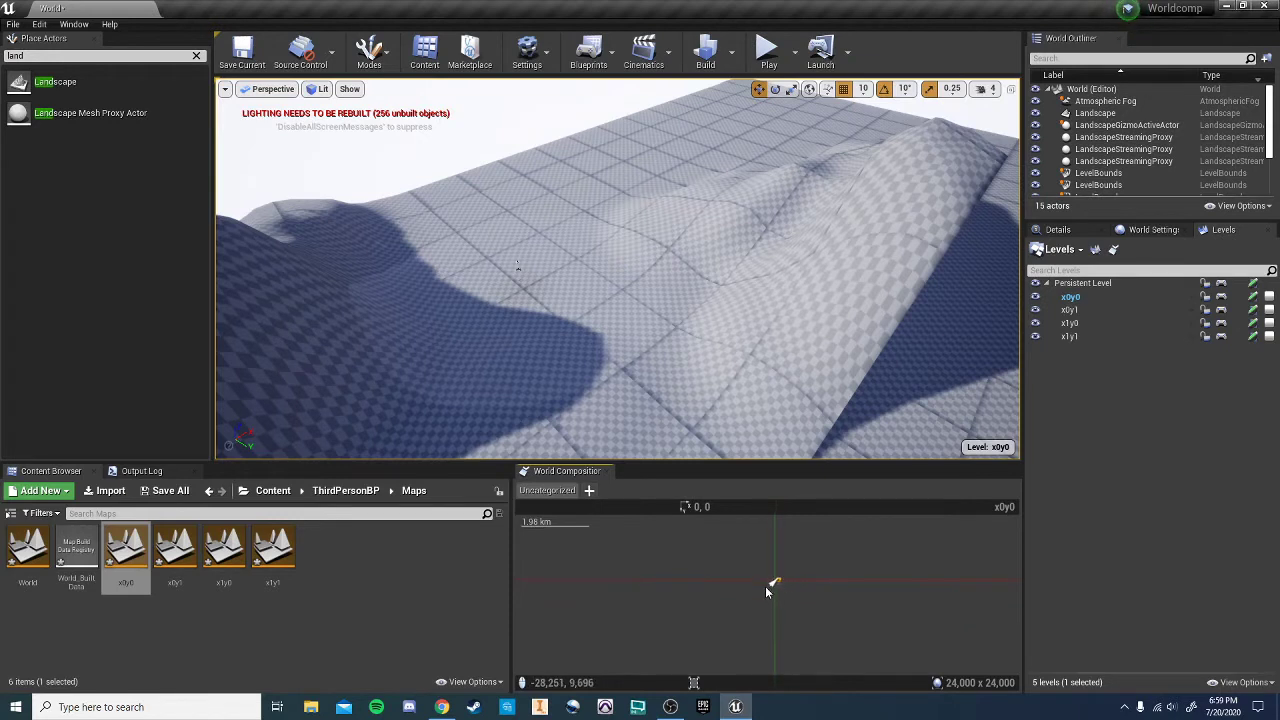
scroll(794, 588, "up", 8)
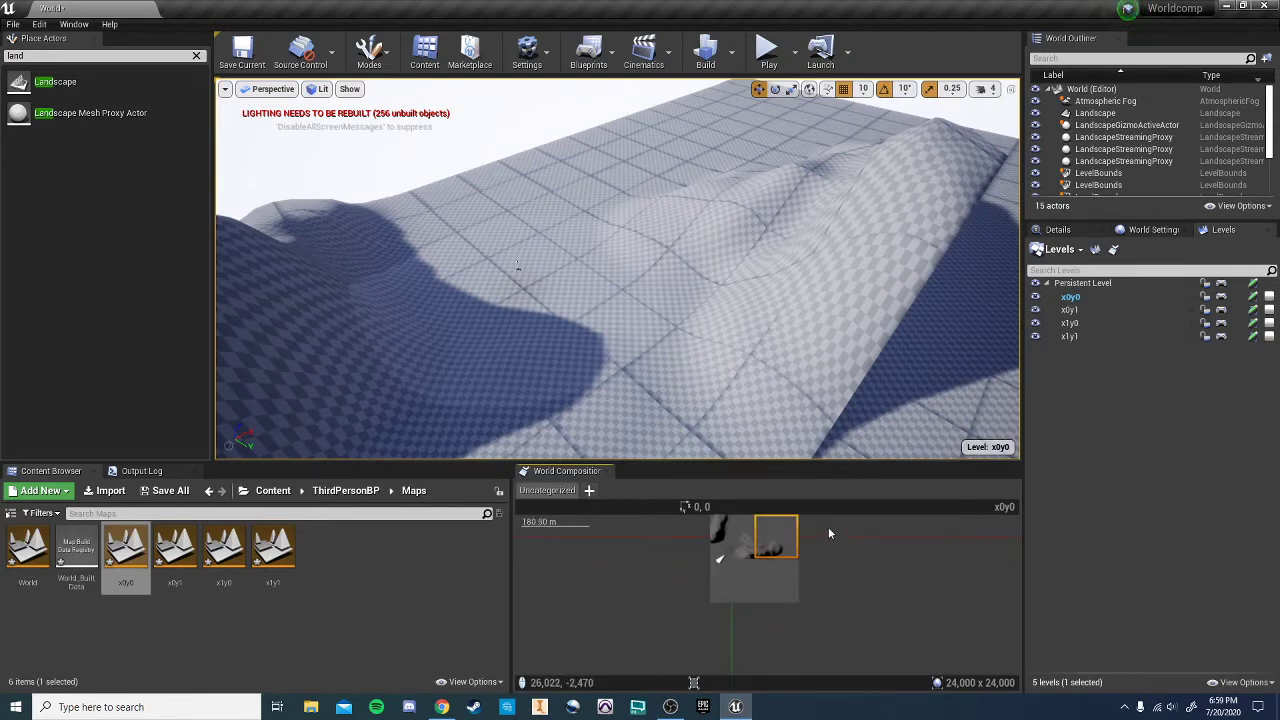
right_click_drag(829, 528, 837, 555)
scroll(759, 600, "up", 1)
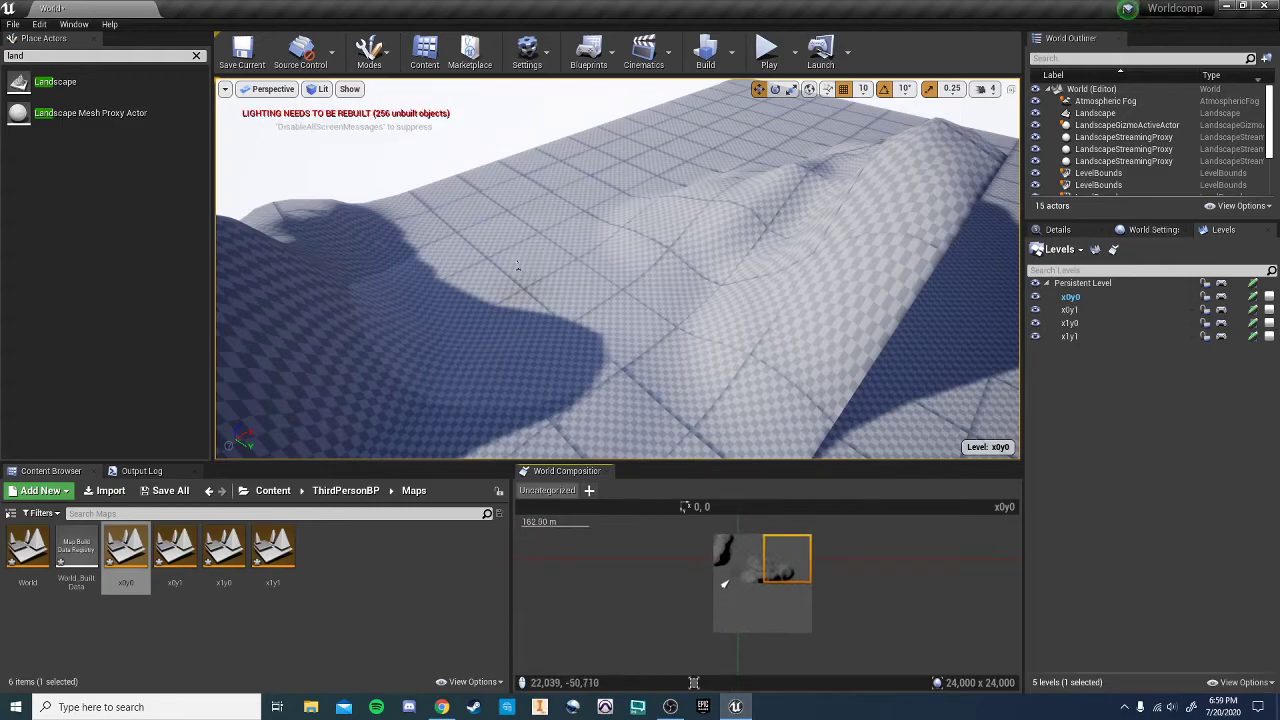
mouse_move(828, 352)
right_mouse_down()
mouse_move(776, 378)
mouse_move(912, 370)
mouse_move(980, 350)
right_mouse_up()
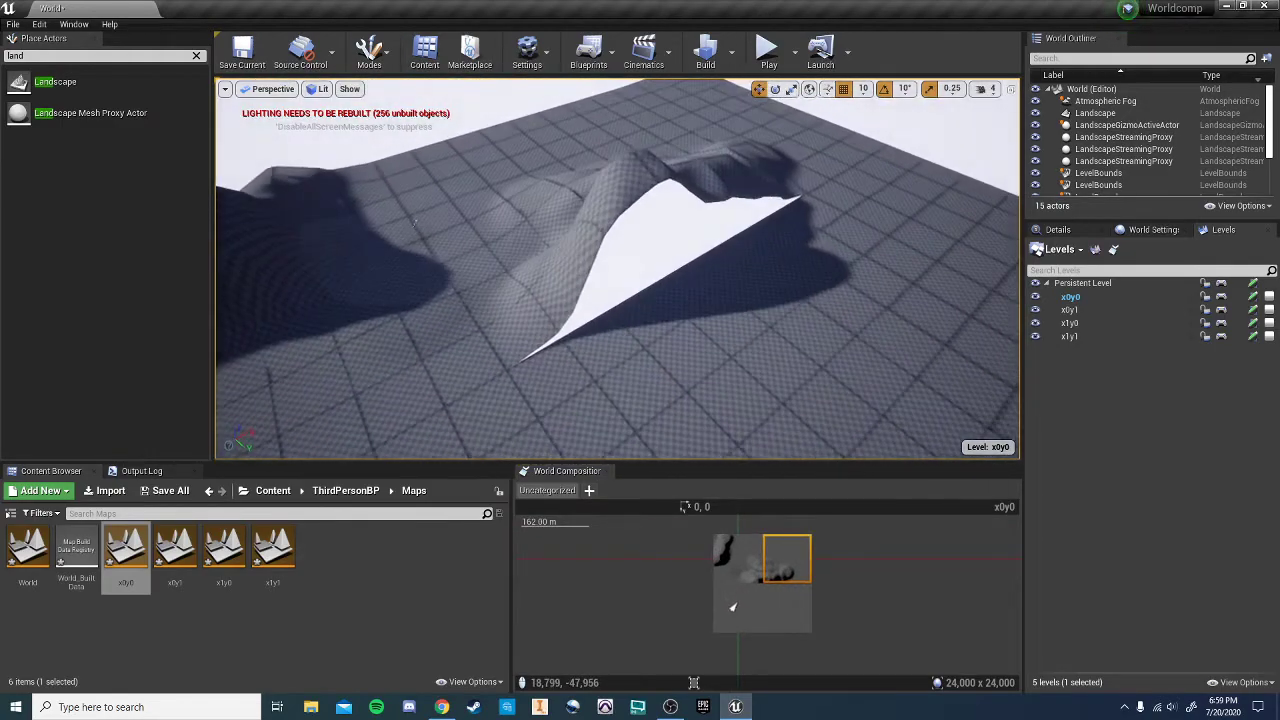
- Return to Landscape mode and sculpt the hill across the open gap between the original tiles and the new +Y tiles
right_click_drag(816, 360, 828, 350)
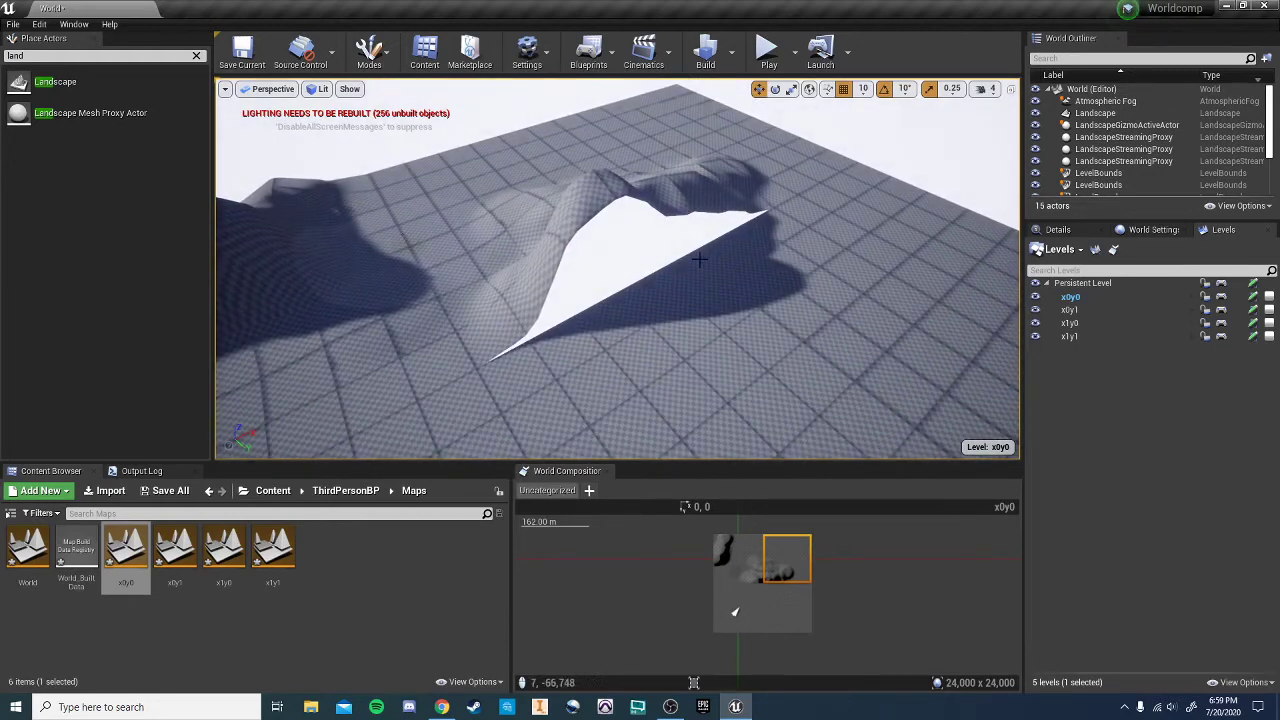
left_click(378, 55)
left_click(395, 114)
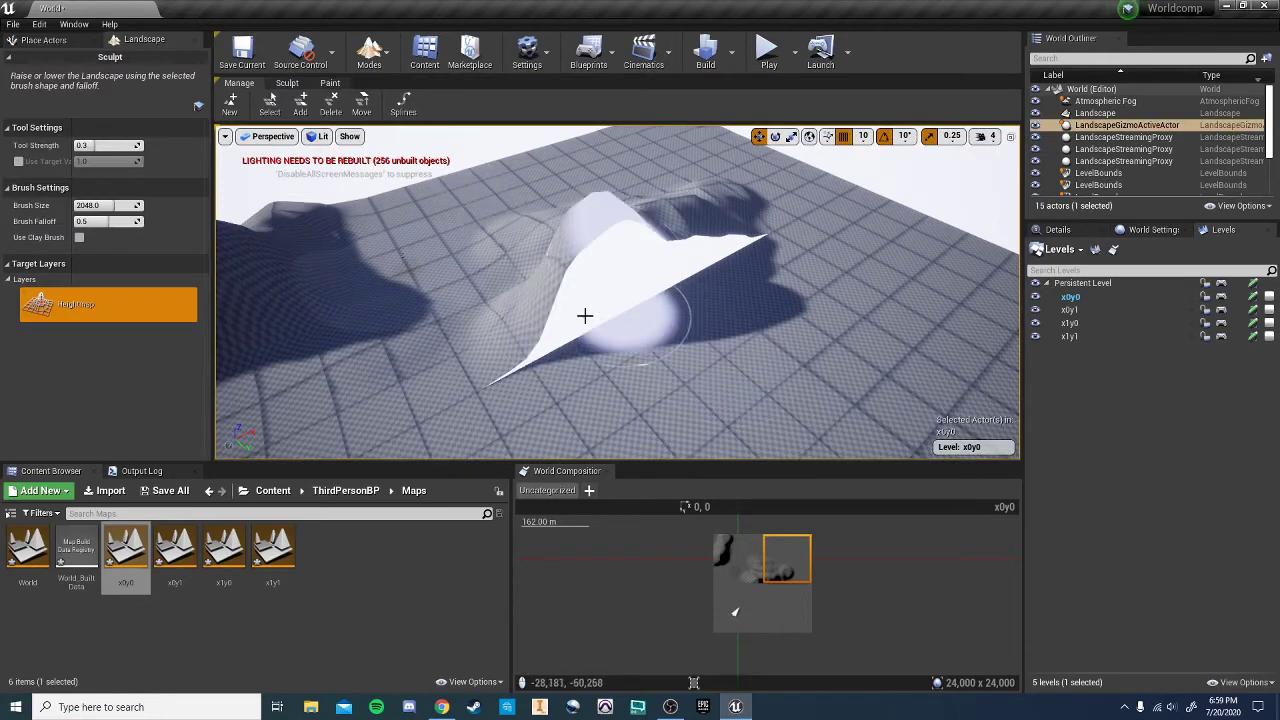
mouse_move(681, 269)
left_mouse_down()
mouse_move(789, 246)
mouse_move(500, 364)
mouse_move(742, 285)
left_mouse_up()
mouse_move(742, 285)
right_mouse_down()
mouse_move(728, 306)
mouse_move(650, 302)
mouse_move(700, 310)
mouse_move(693, 294)
right_mouse_up()
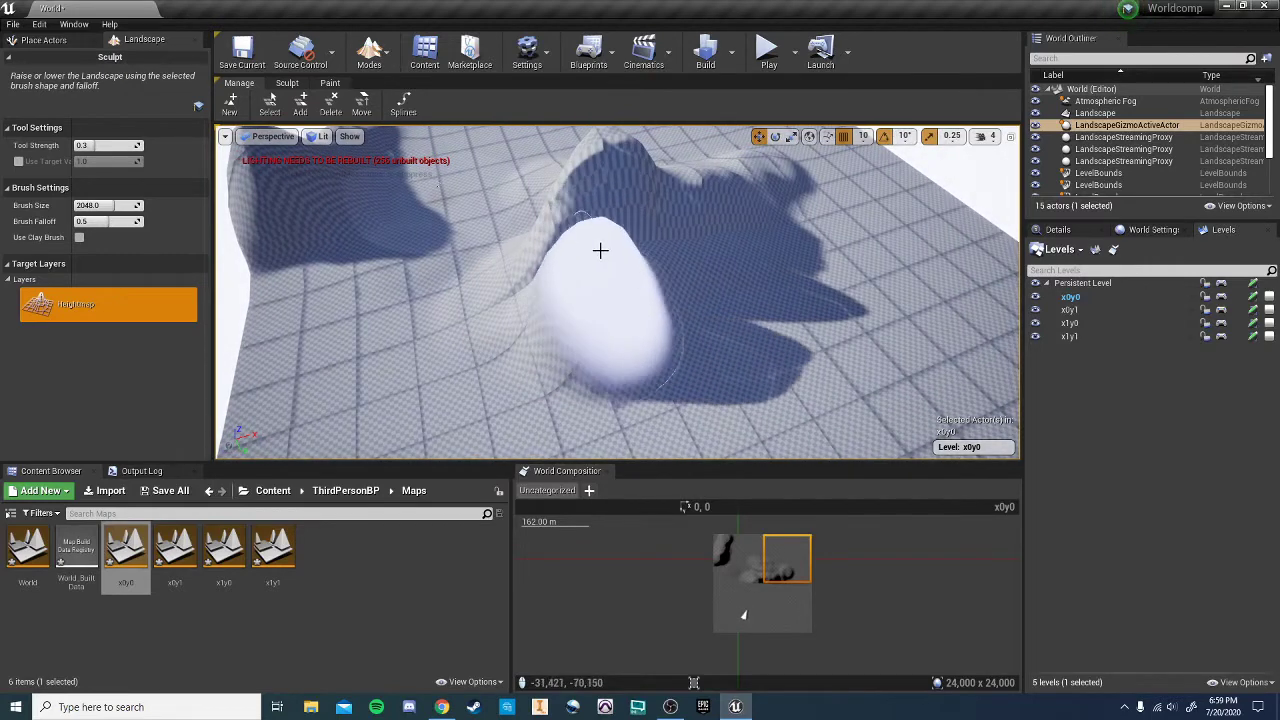
mouse_move(600, 261)
right_mouse_down()
mouse_move(568, 264)
mouse_move(650, 220)
right_mouse_up()
right_click_drag(667, 268, 663, 268)
- Flatten the sculpted ridge across the tile borders into a broad plateau with the Flatten tool
left_click(287, 83)
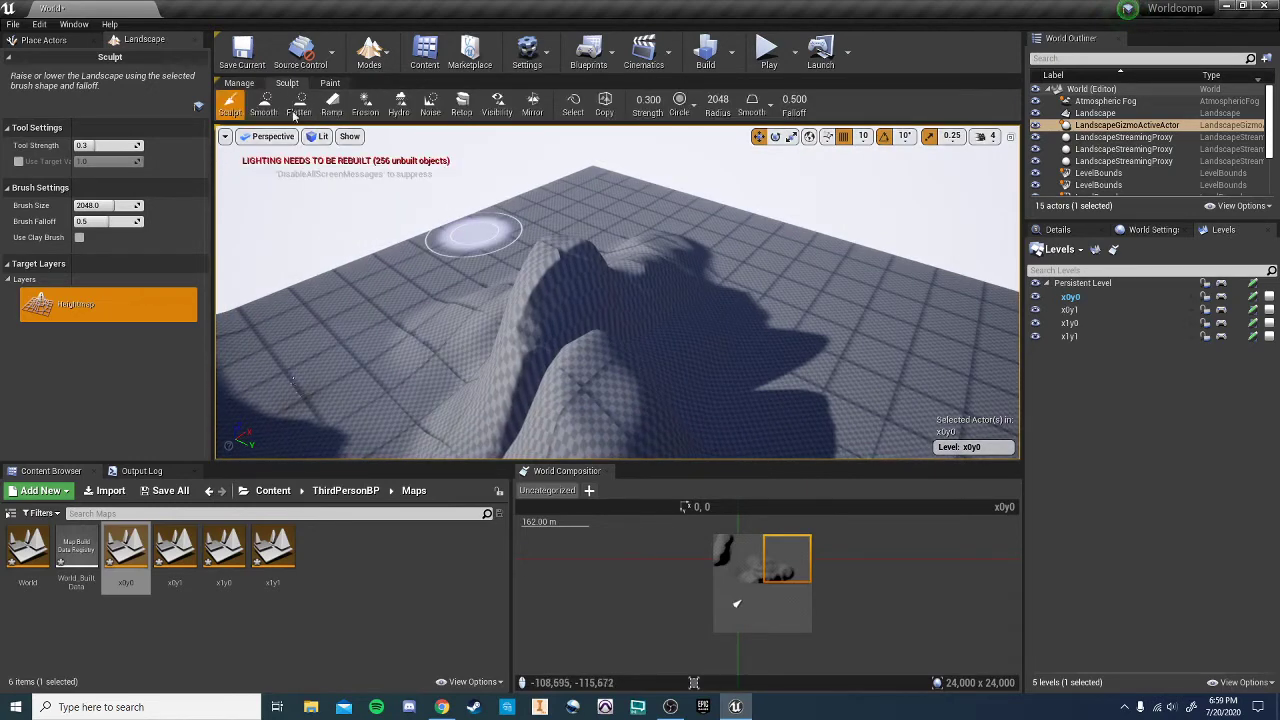
left_click(299, 104)
left_click_drag(567, 333, 488, 379)
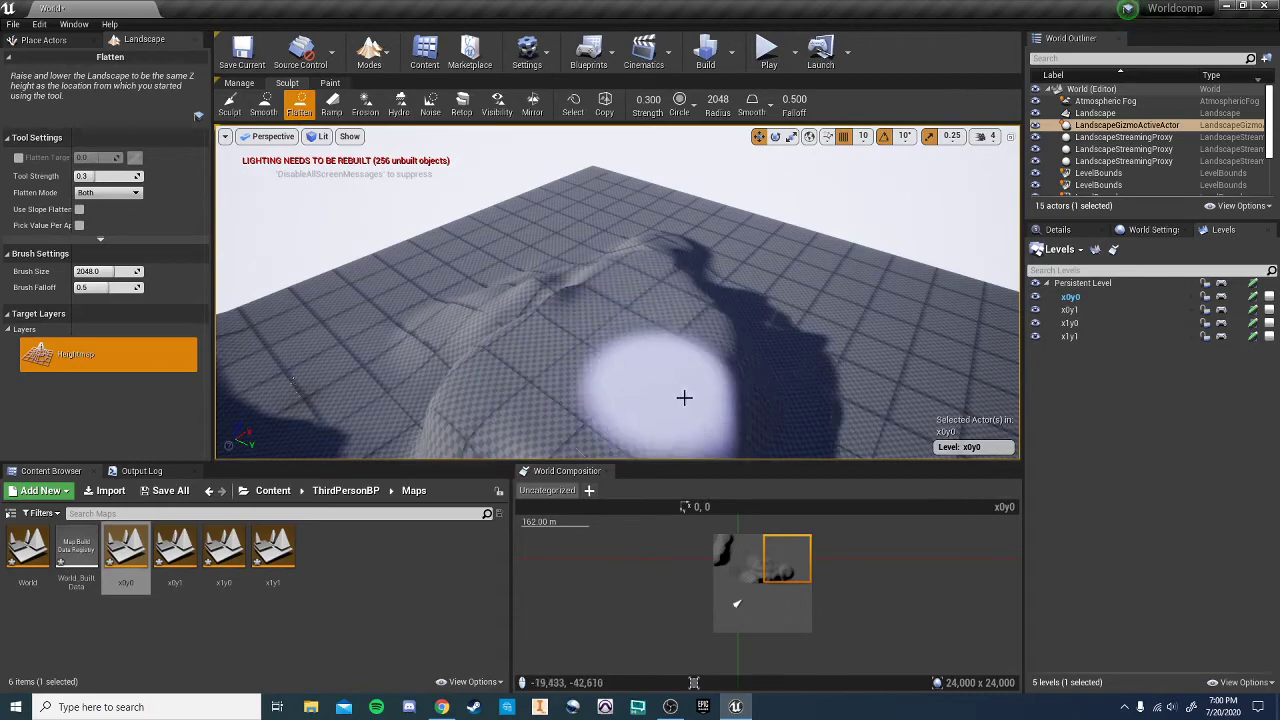
right_click_drag(617, 292, 545, 295)
right_click_drag(440, 360, 424, 352)
mouse_move(617, 342)
right_mouse_down()
mouse_move(496, 367)
mouse_move(508, 361)
mouse_move(447, 340)
mouse_move(385, 390)
right_mouse_up()
left_click_drag(837, 203, 832, 268)
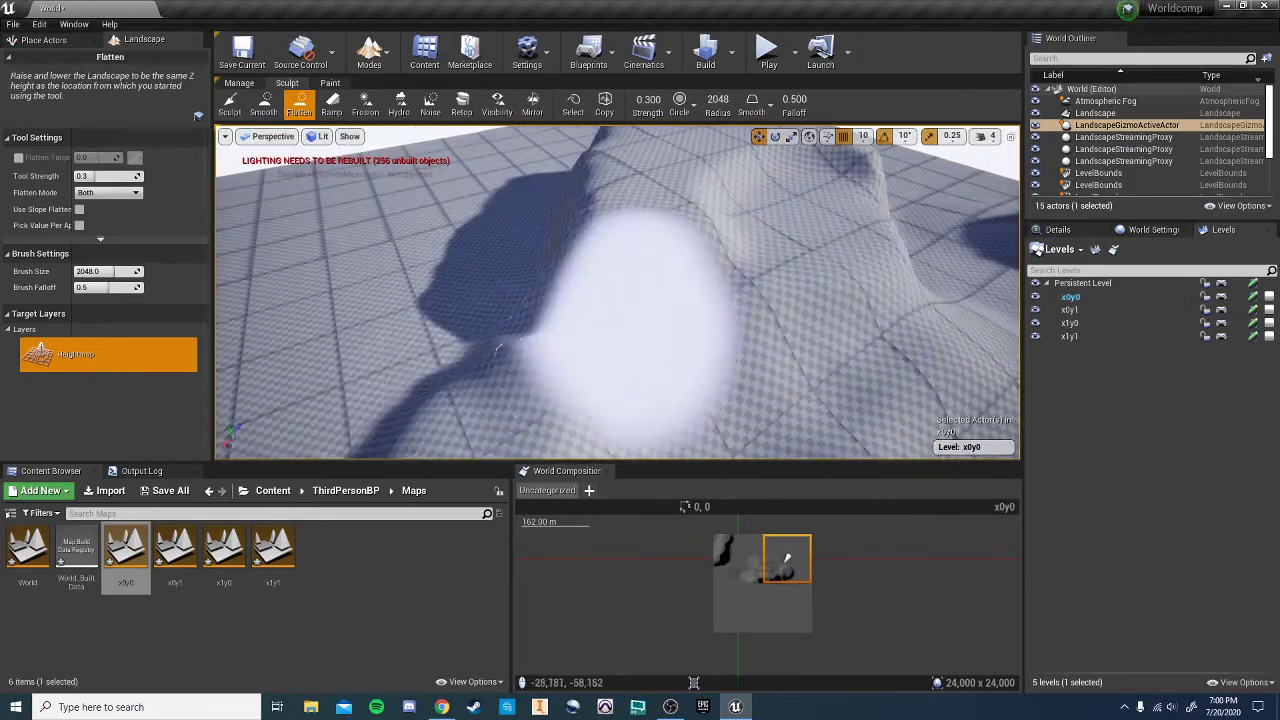
right_click_drag(829, 329, 801, 280)
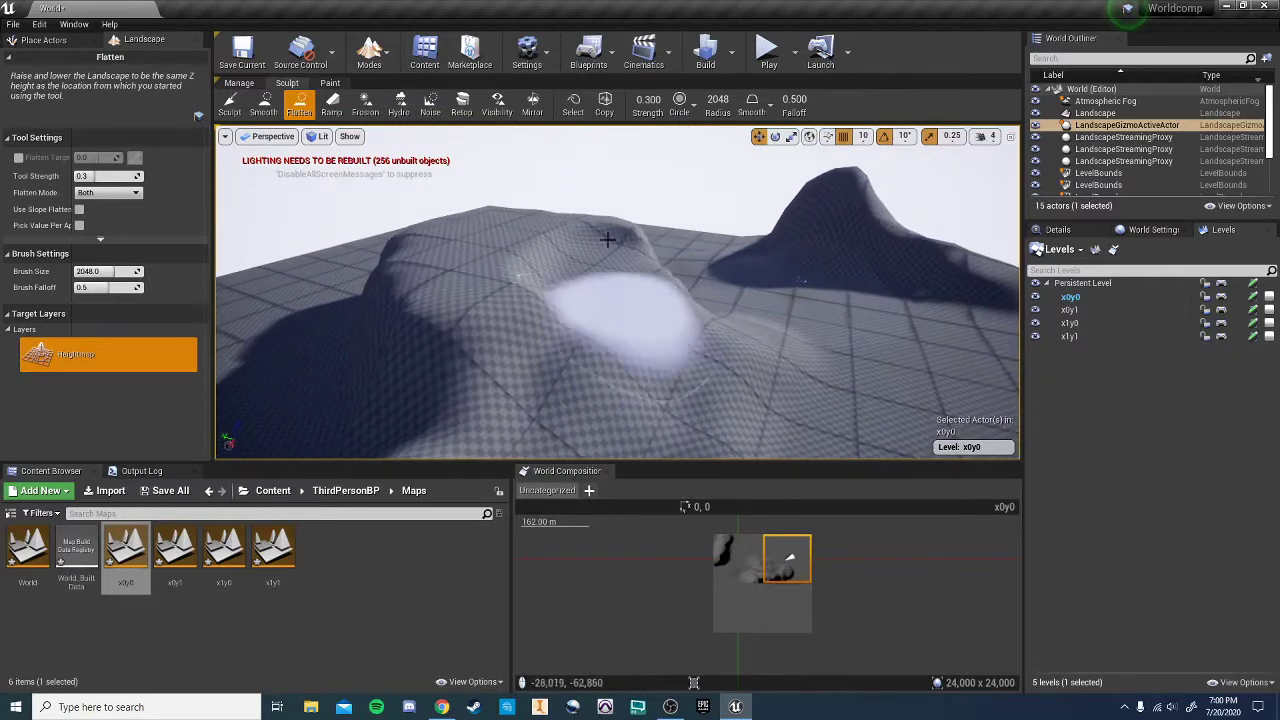
- Play the level in the editor and run the character from the x0y0 tile across the border into x1y0
left_click(768, 55)
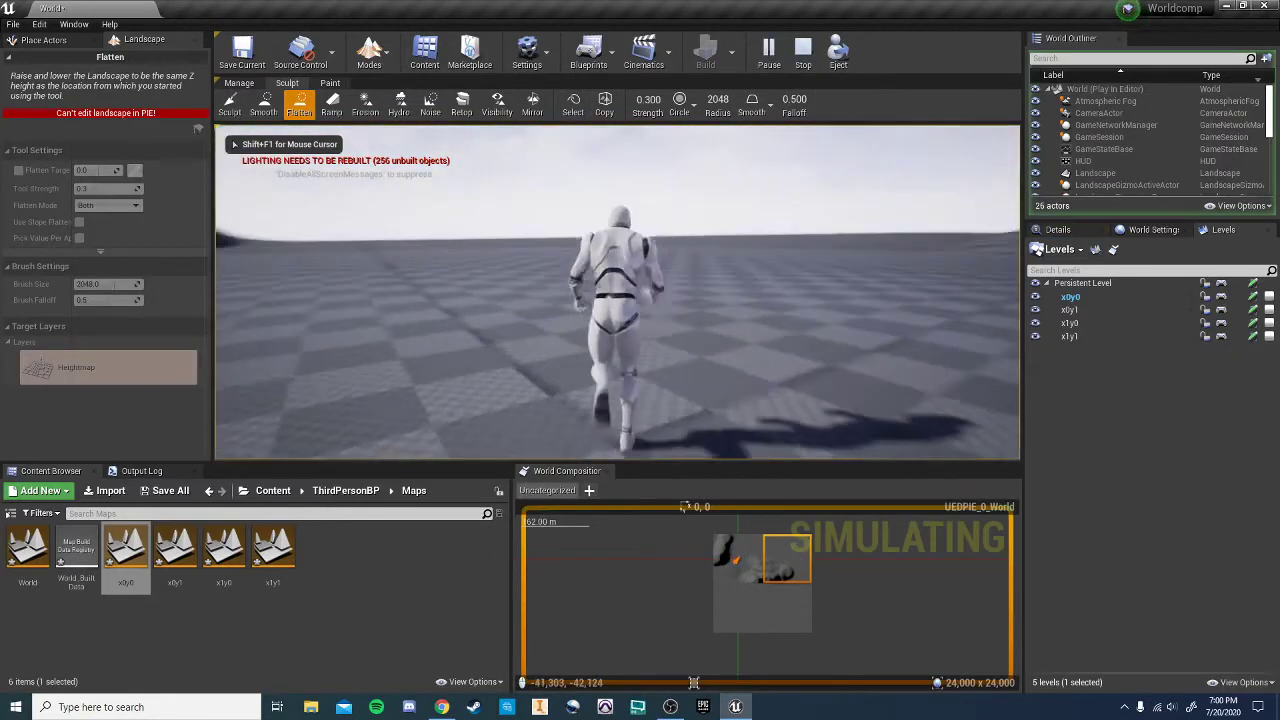
key("w")
key("a")
key("a")
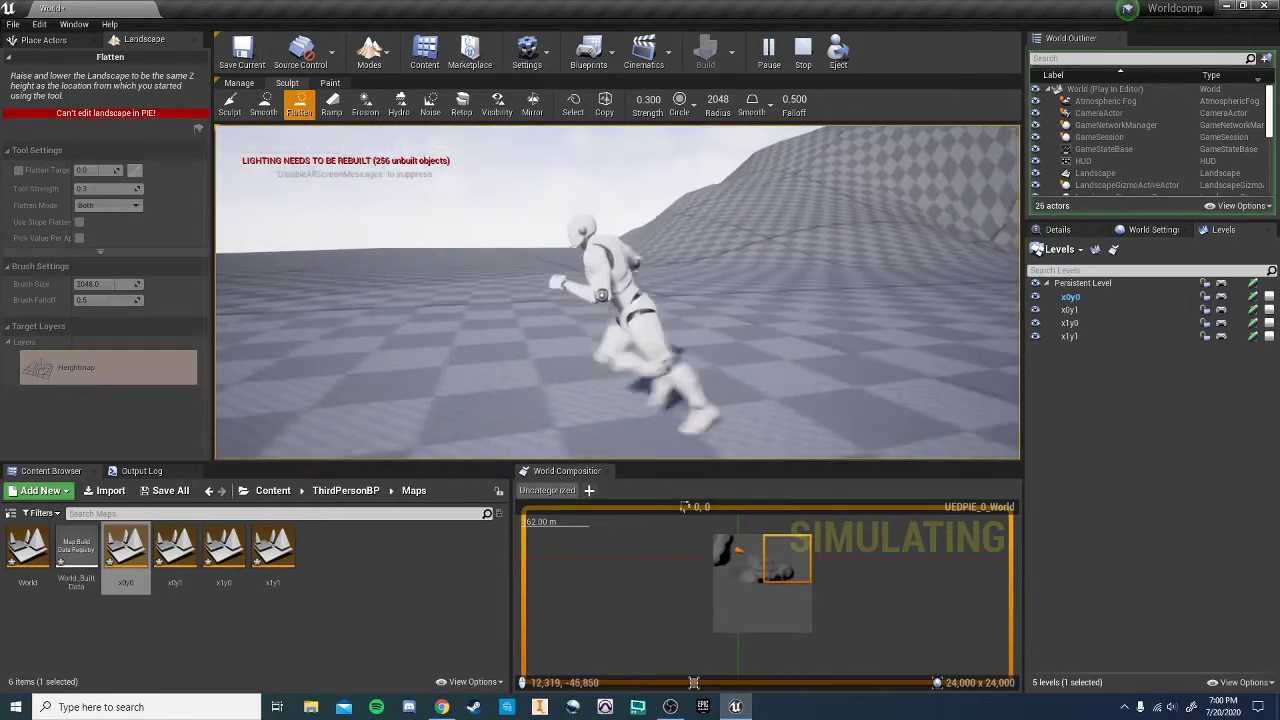
key("s")
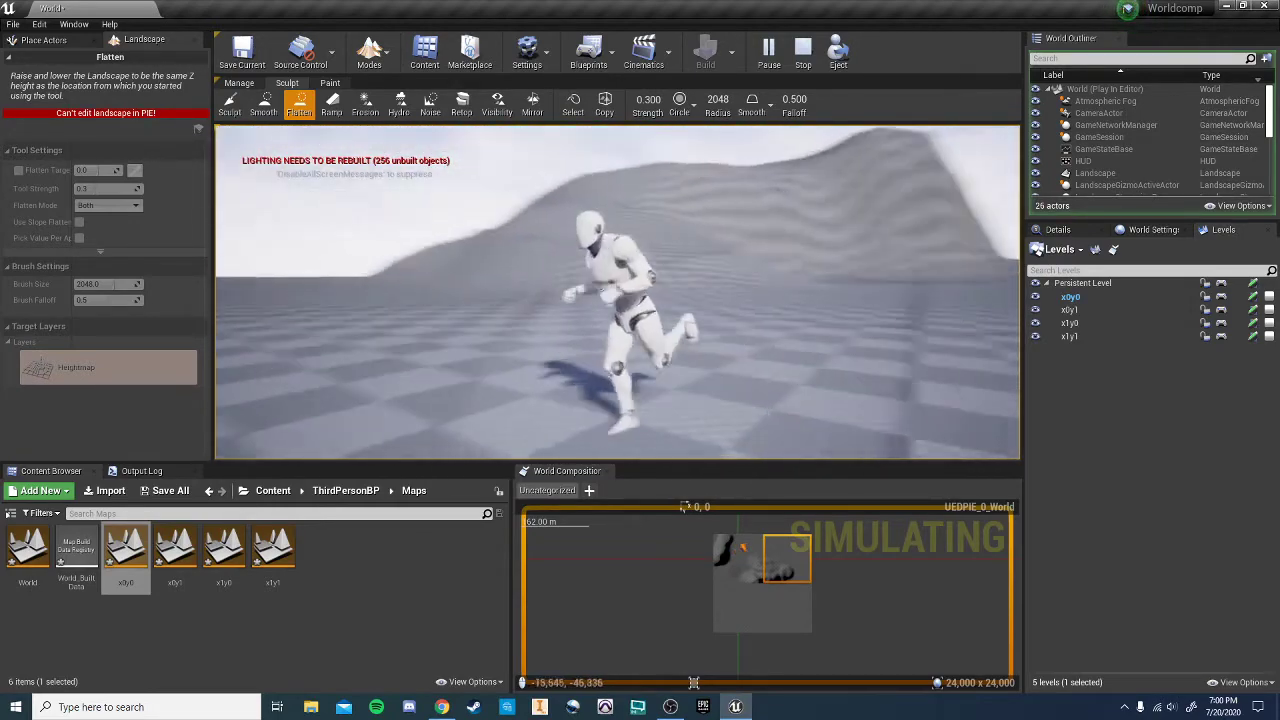
key("w")
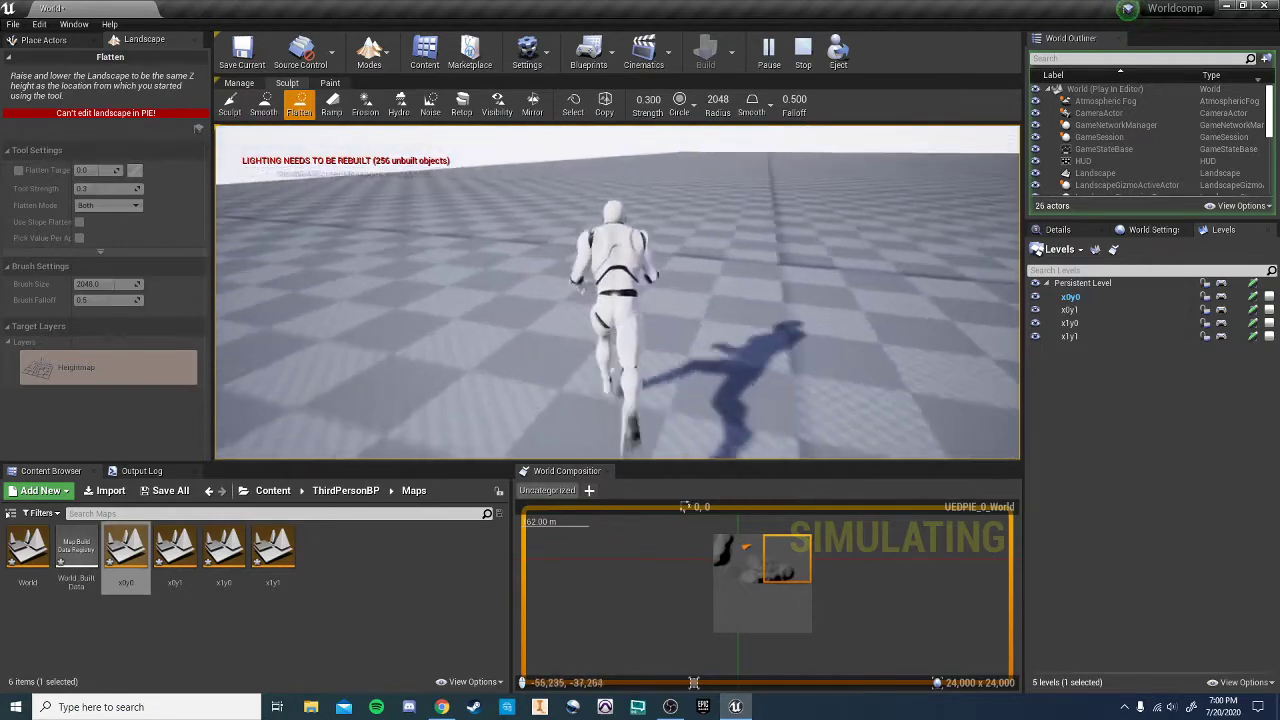
key("w")
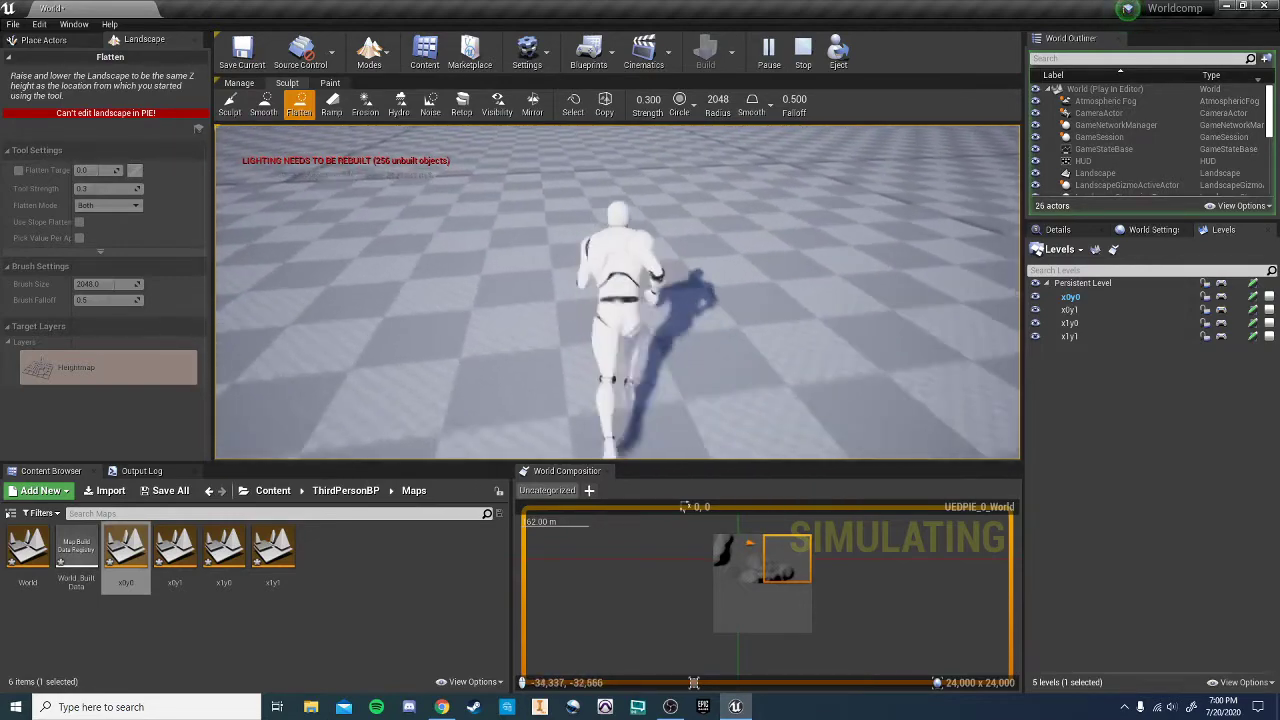
key("w")
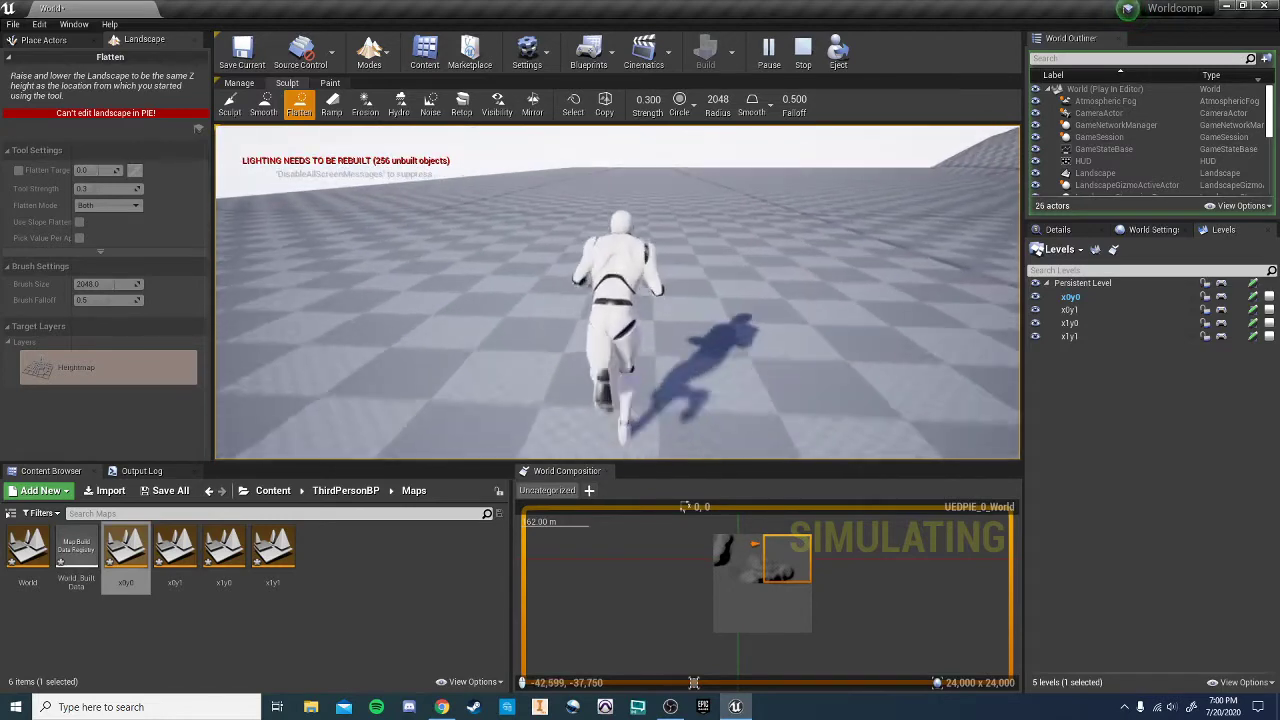
key("w")
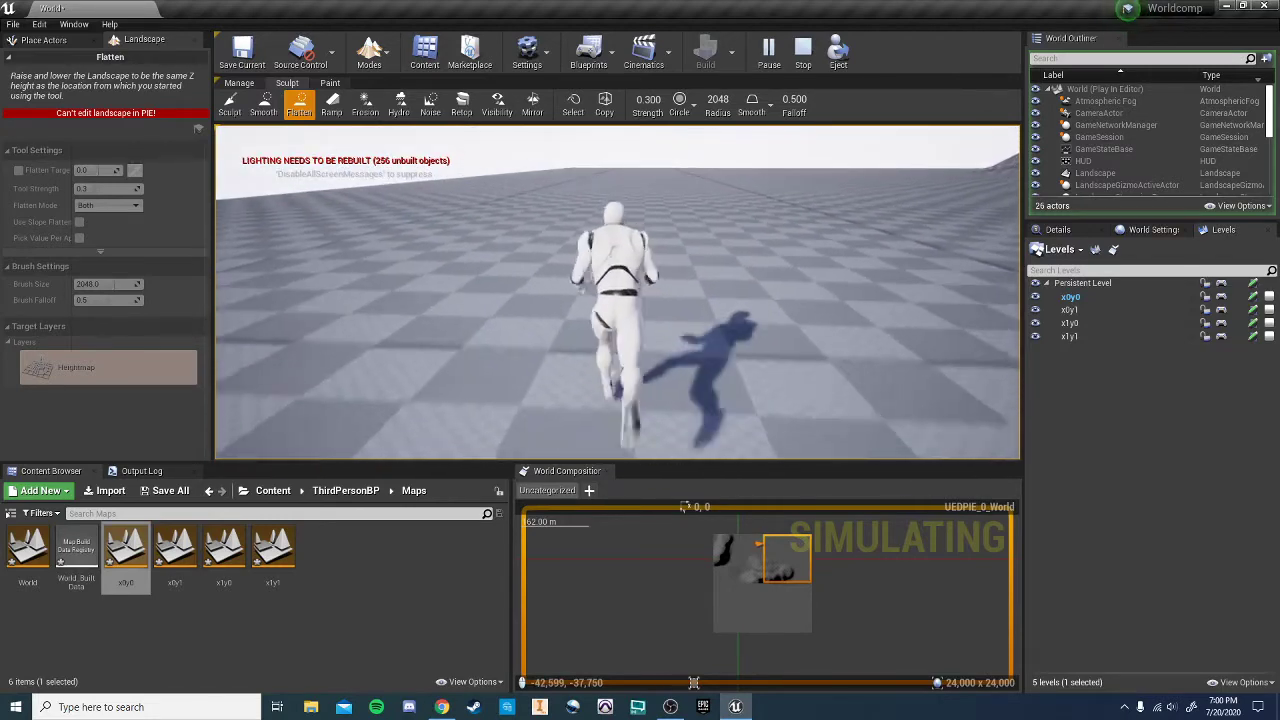
key("w")
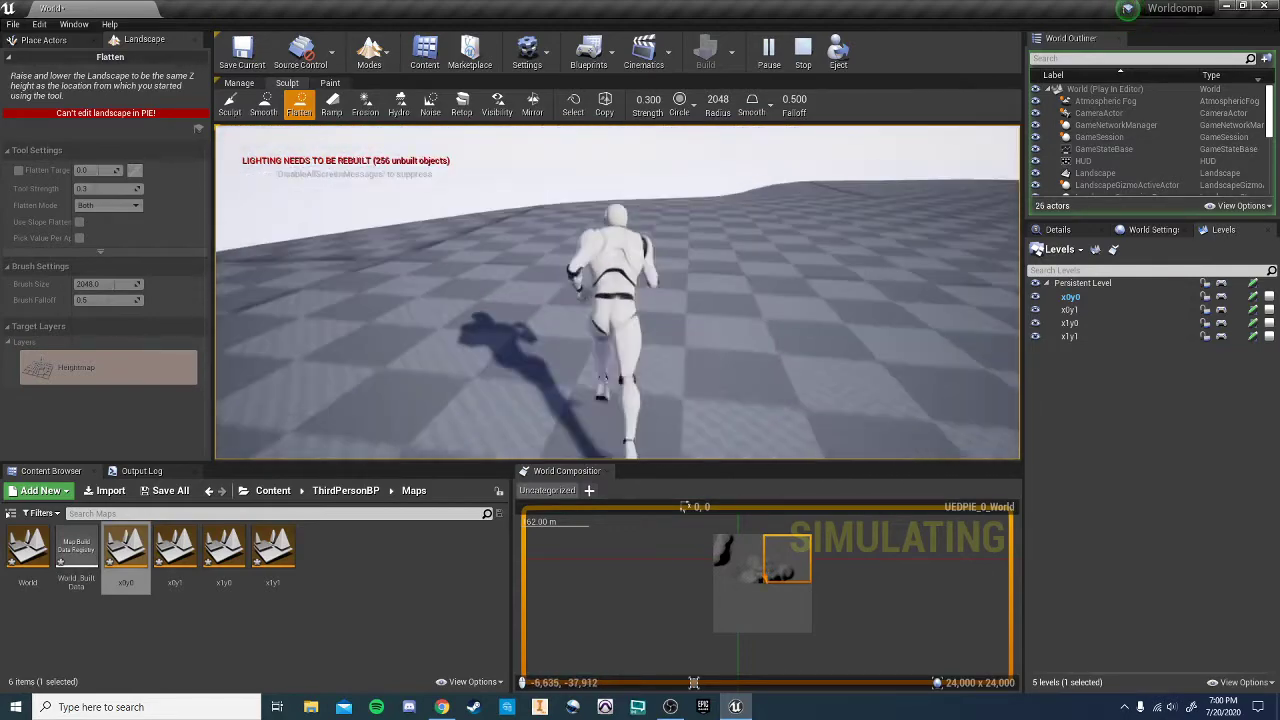
- Run the character over the plateau from x1y0 into the x1y1 tile, checking the border, and end the play session
key("w")
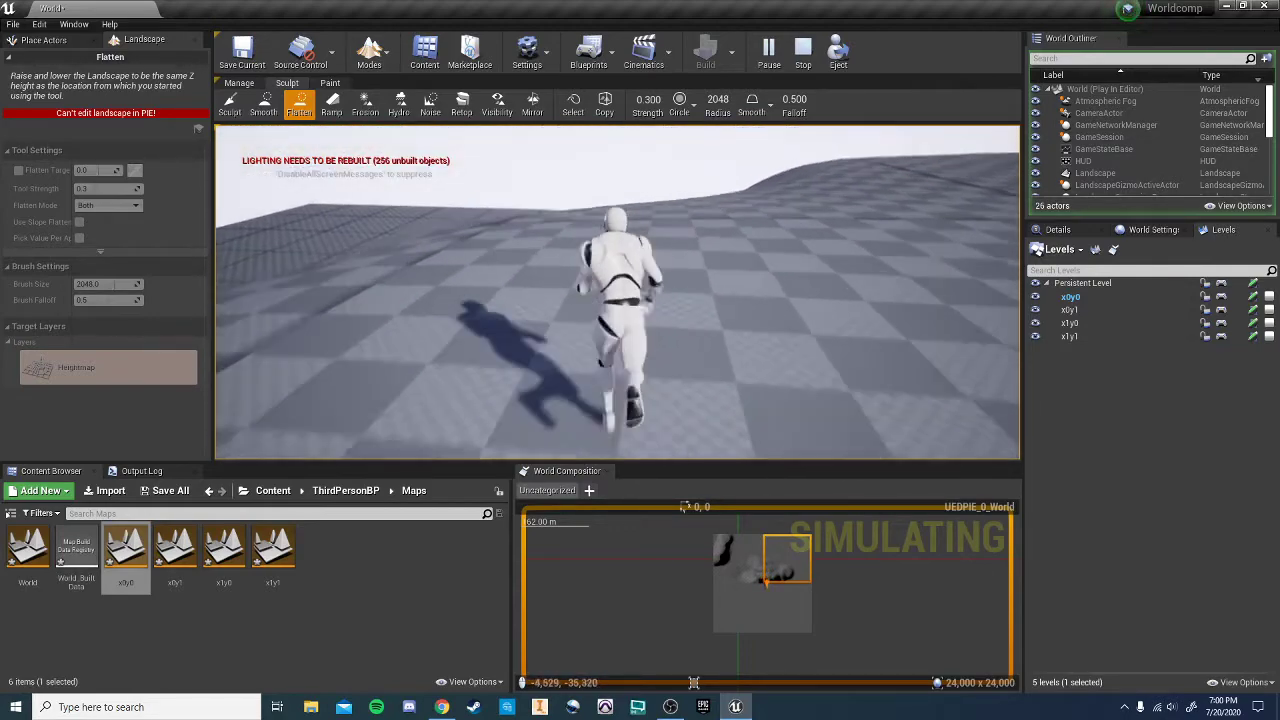
key("w")
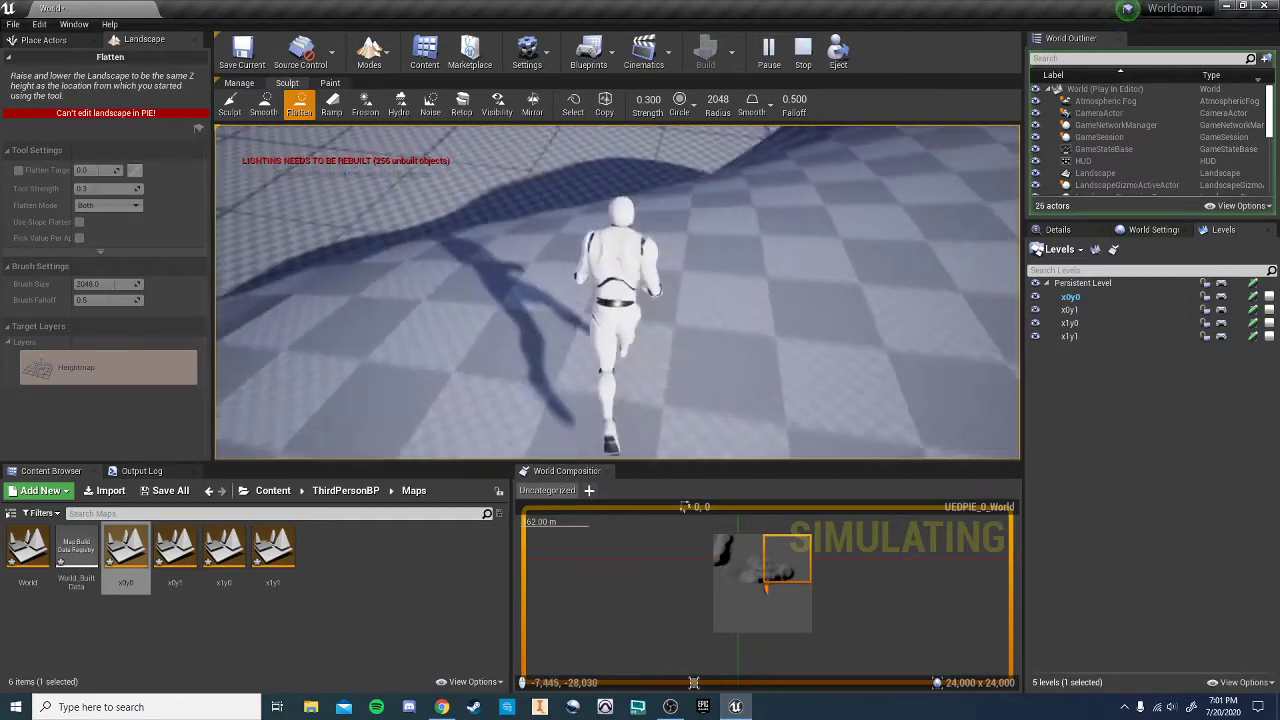
key("w")
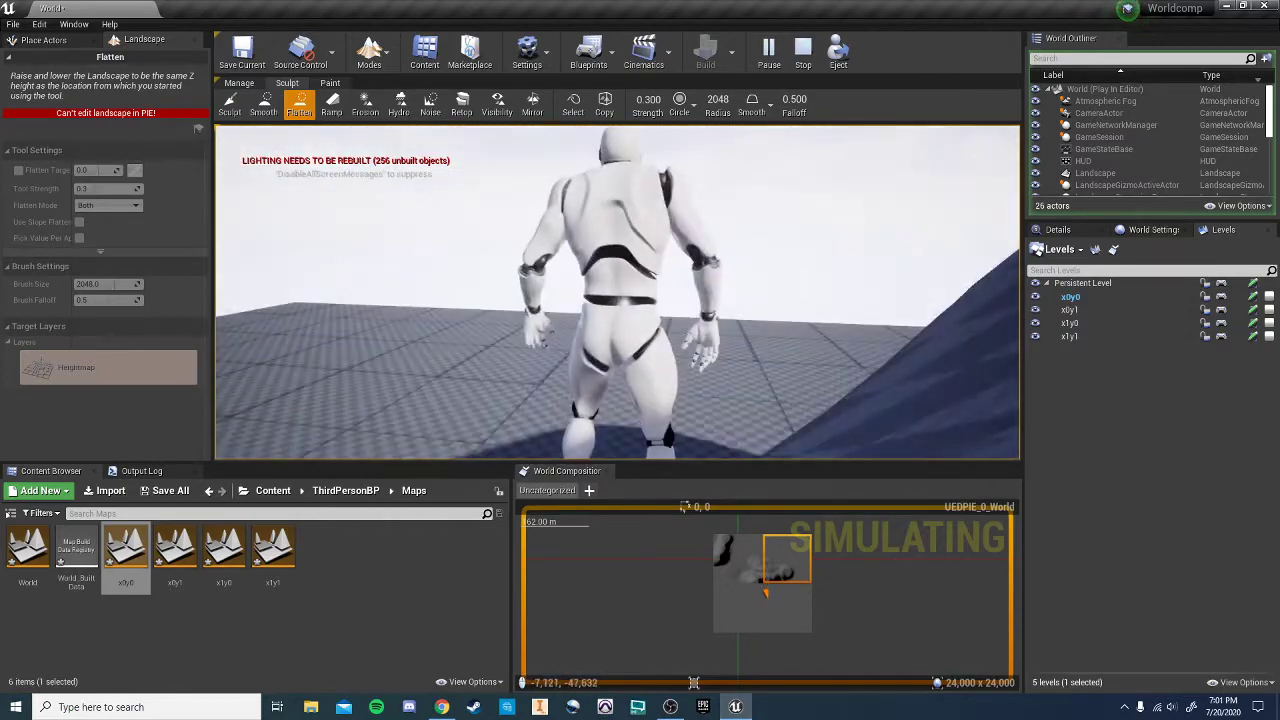
key("w")
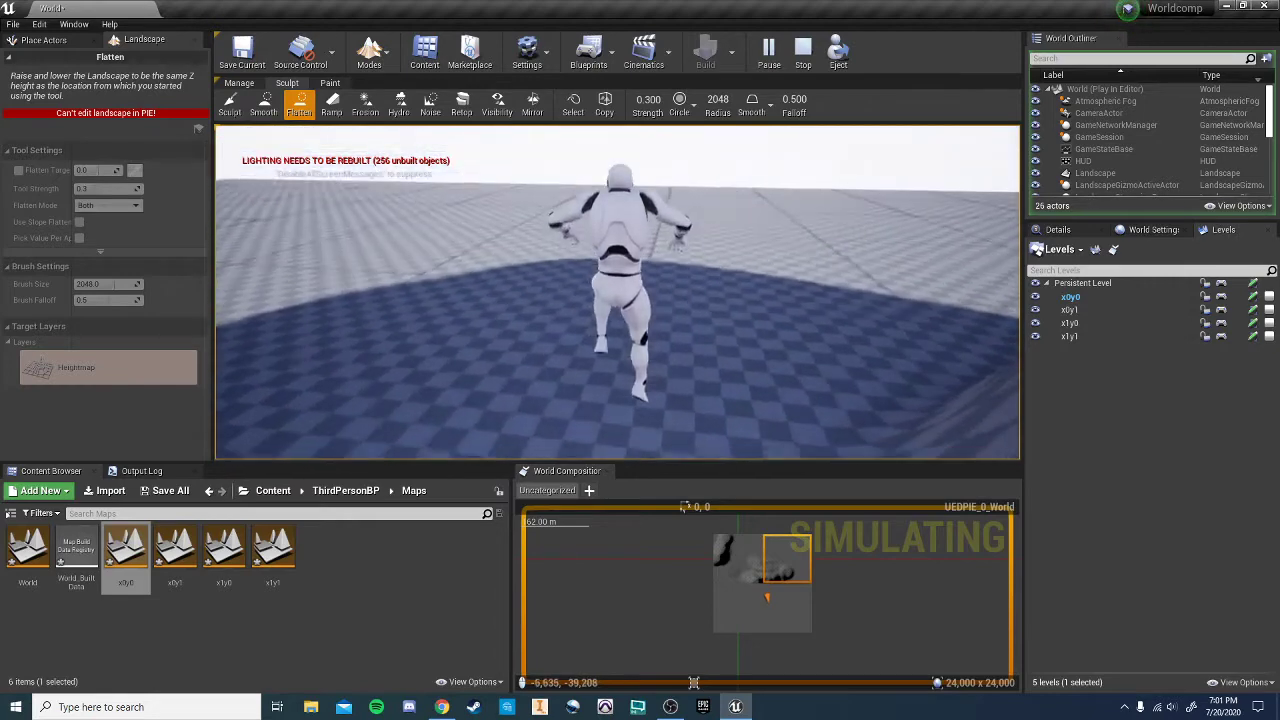
key("w")
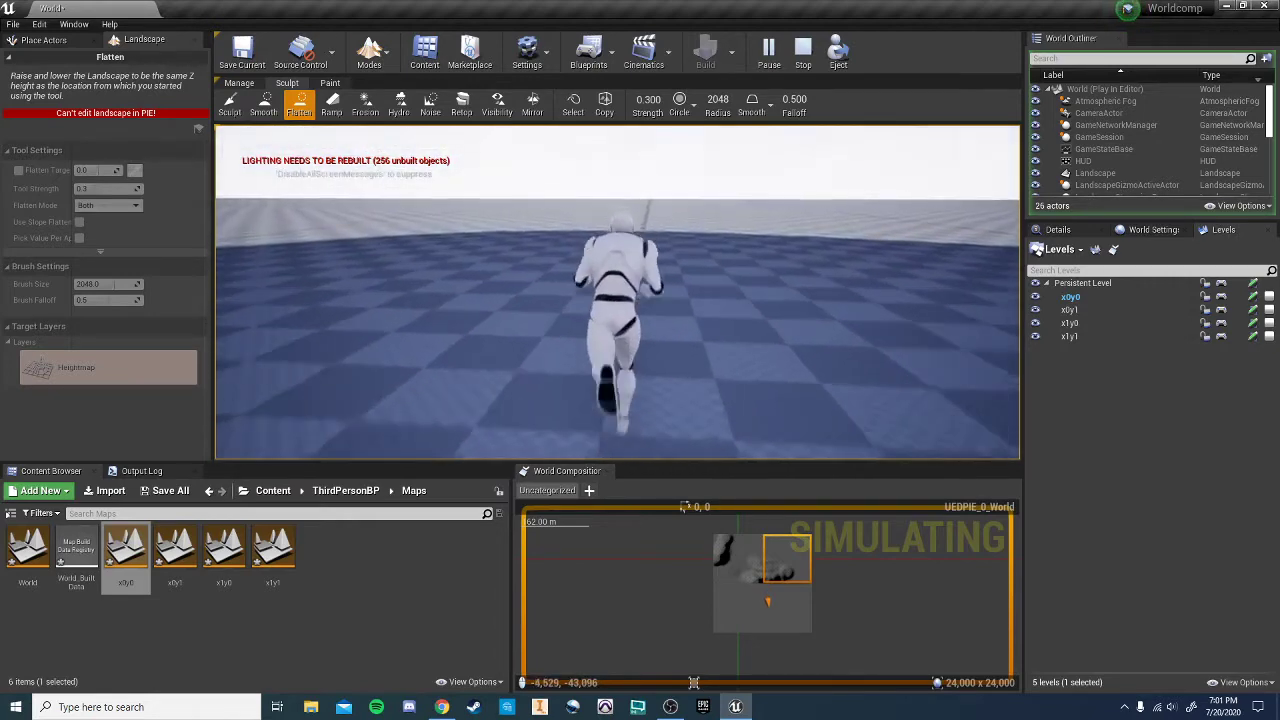
key("w")
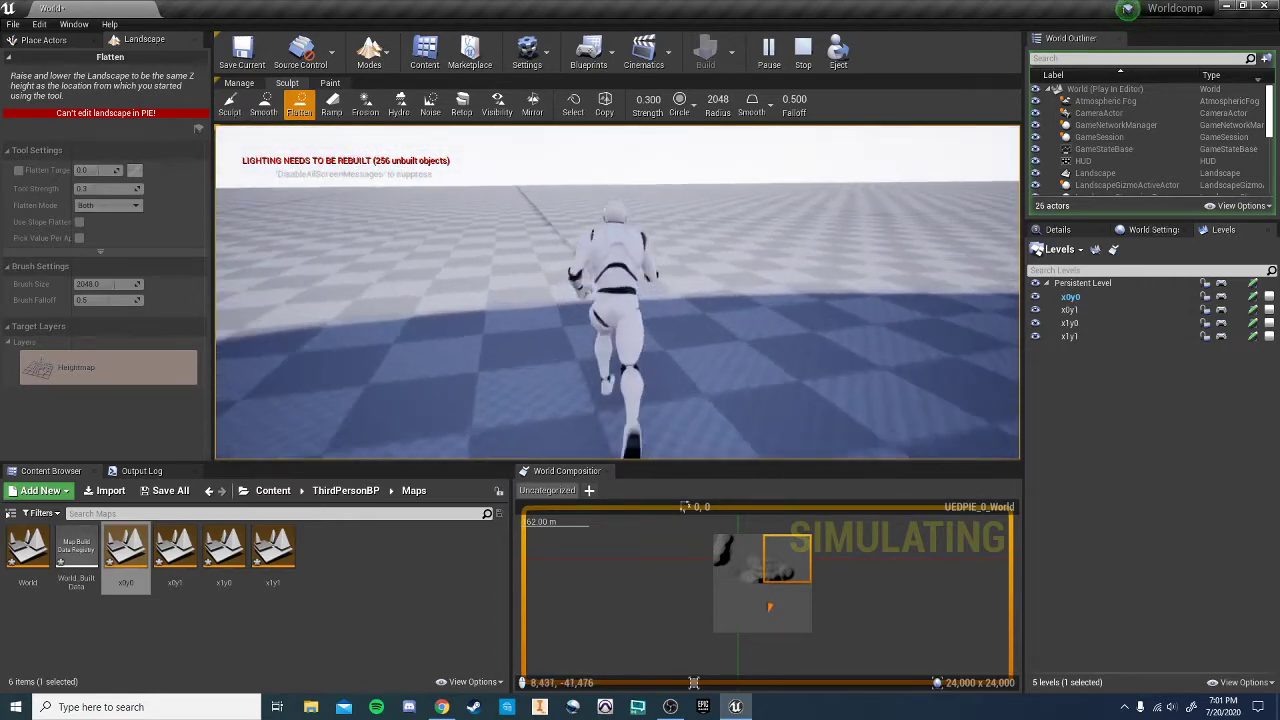
key("w")
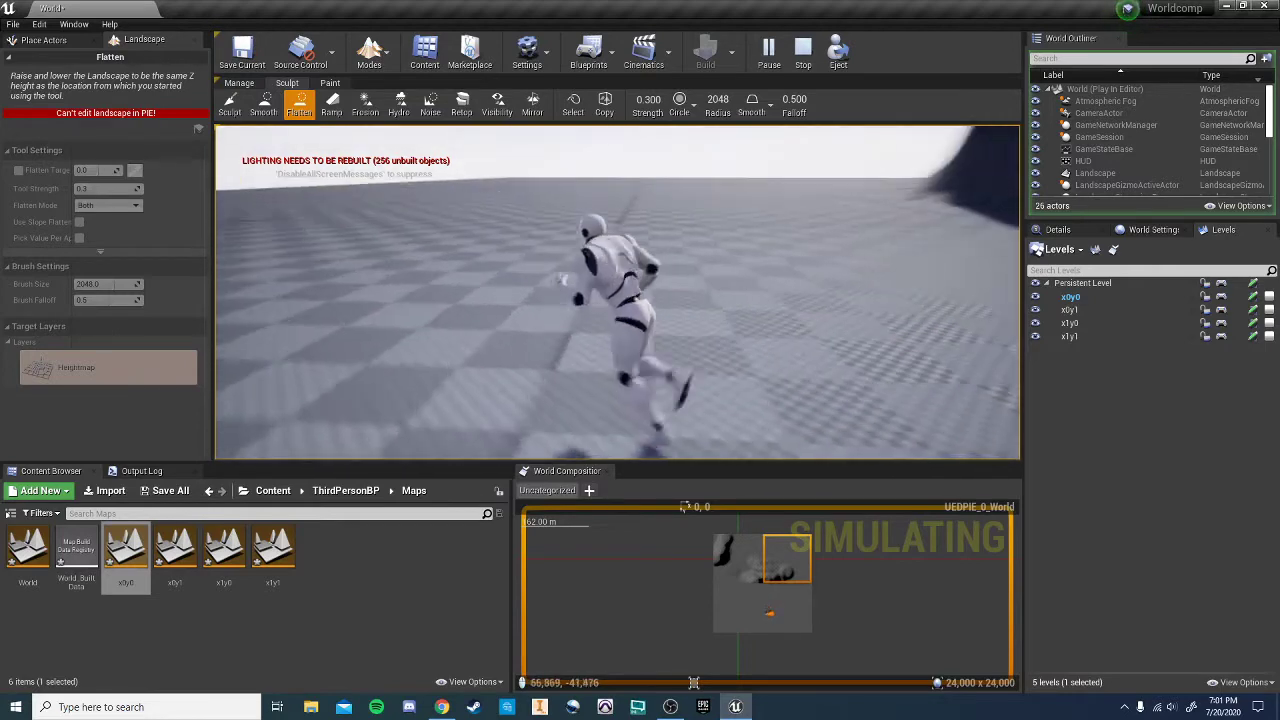
key("w")
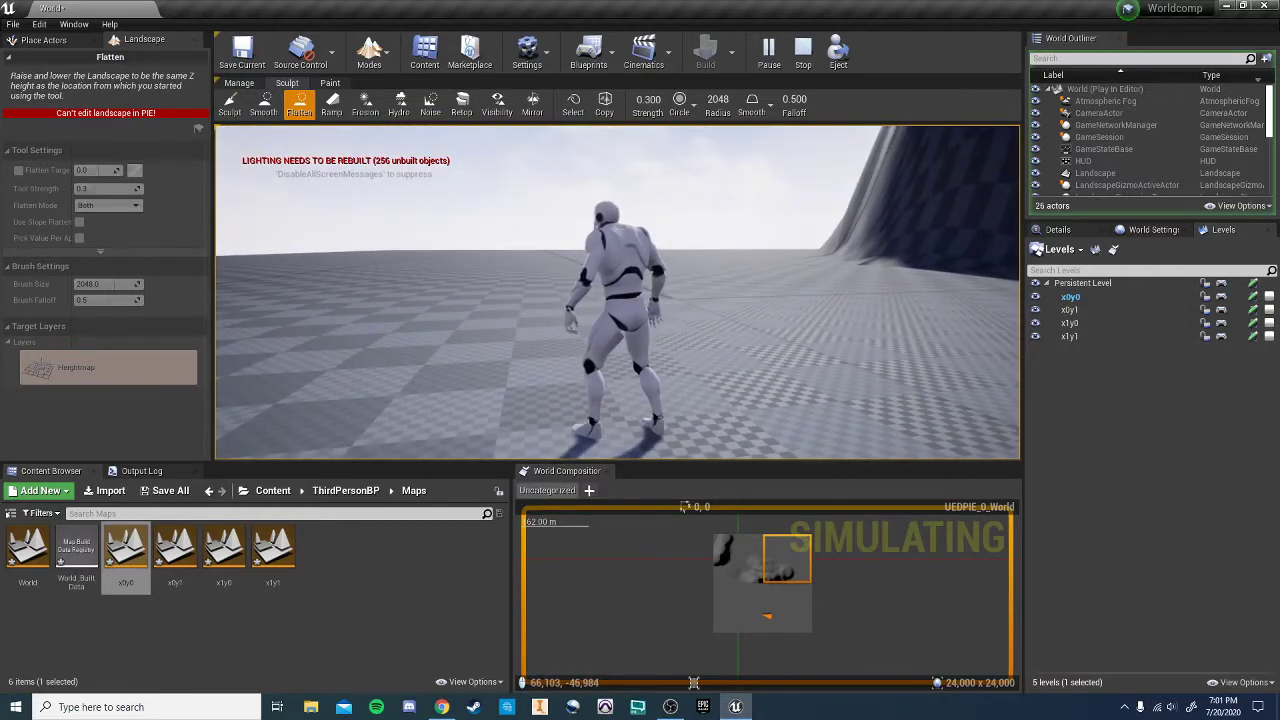
key("Escape")
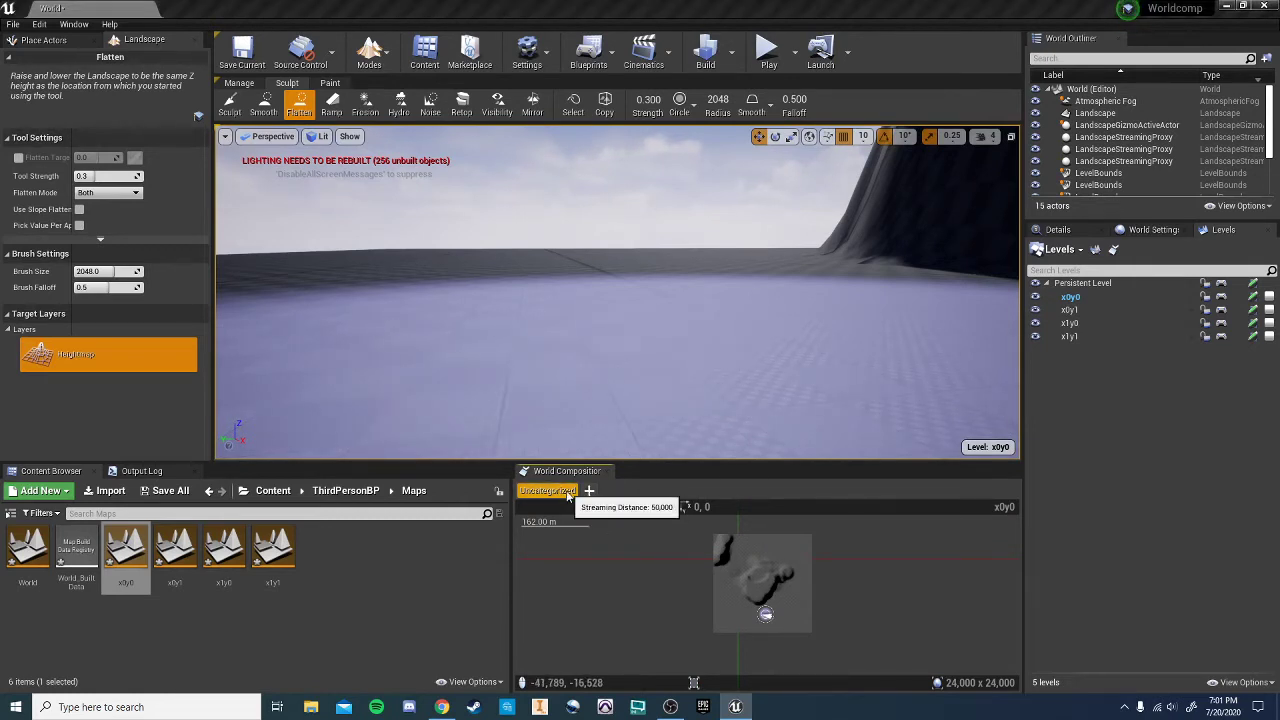
- Examine the new-layer streaming distance option in World Composition without creating a layer, and inspect the flattened terrain across the tiles
left_click(590, 492)
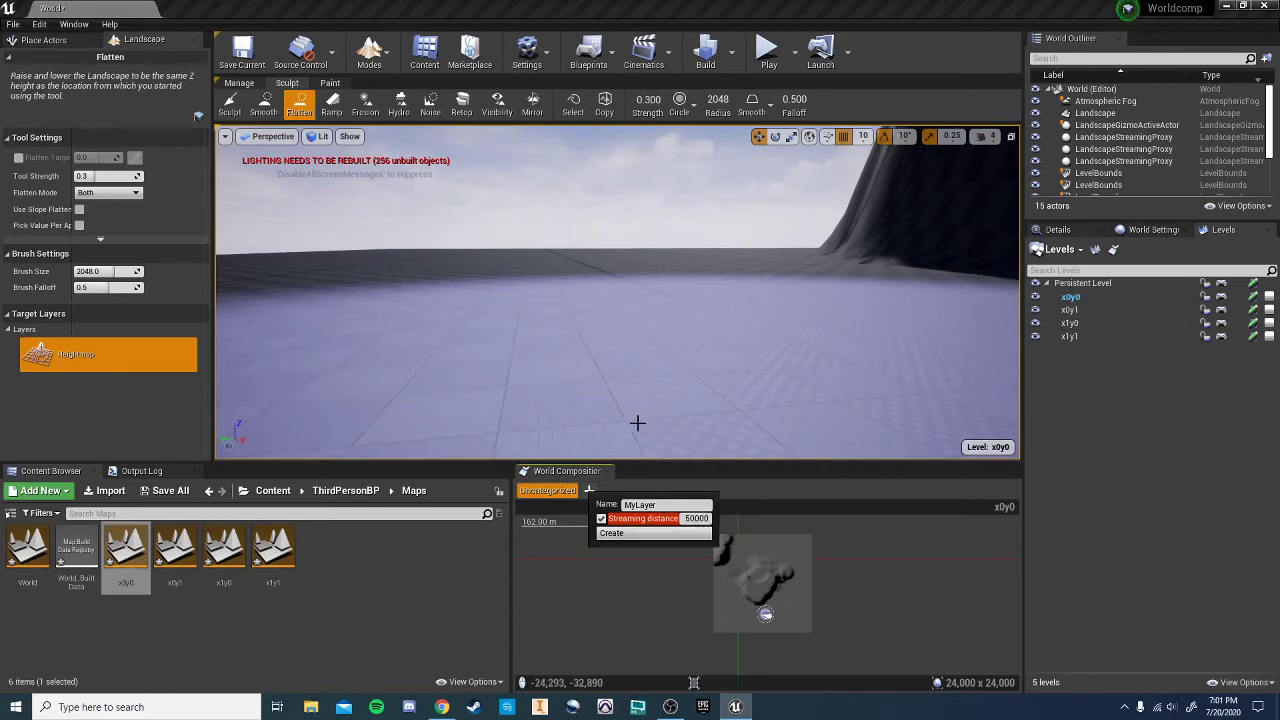
left_click(646, 398)
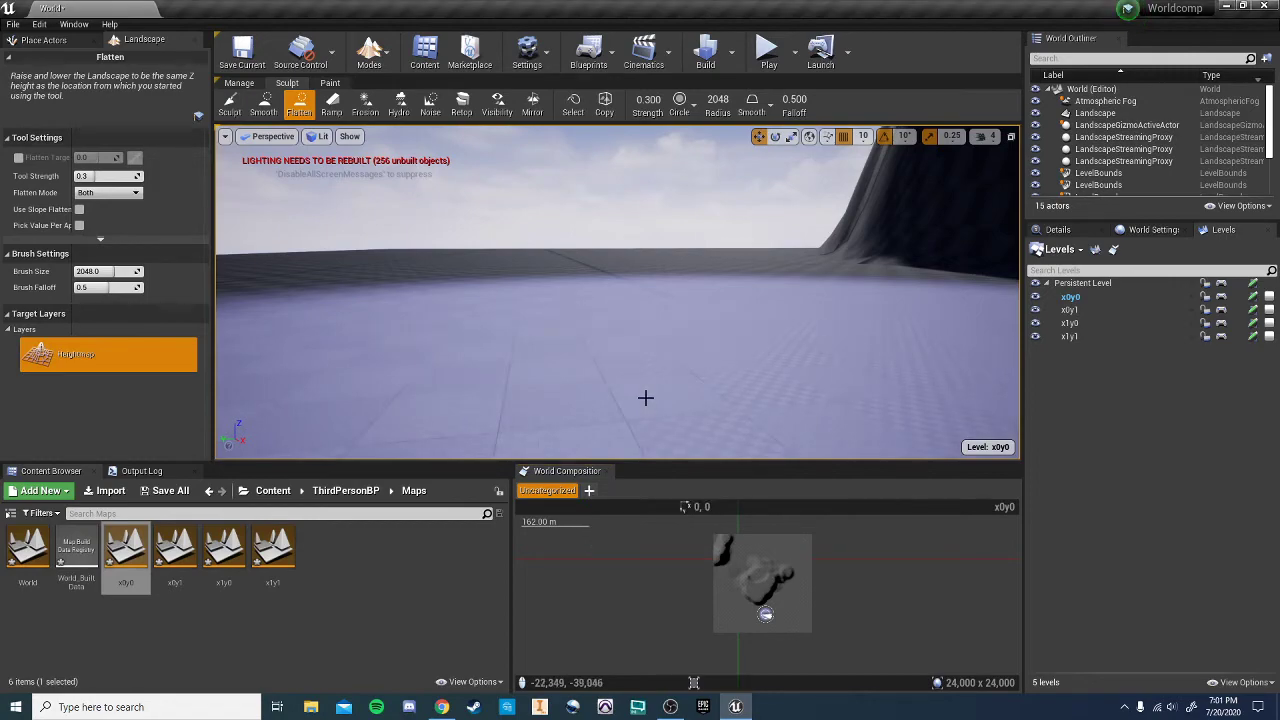
mouse_move(718, 388)
right_mouse_down()
mouse_move(647, 428)
mouse_move(677, 435)
mouse_move(559, 460)
right_mouse_up()
right_click_drag(670, 436, 630, 434)
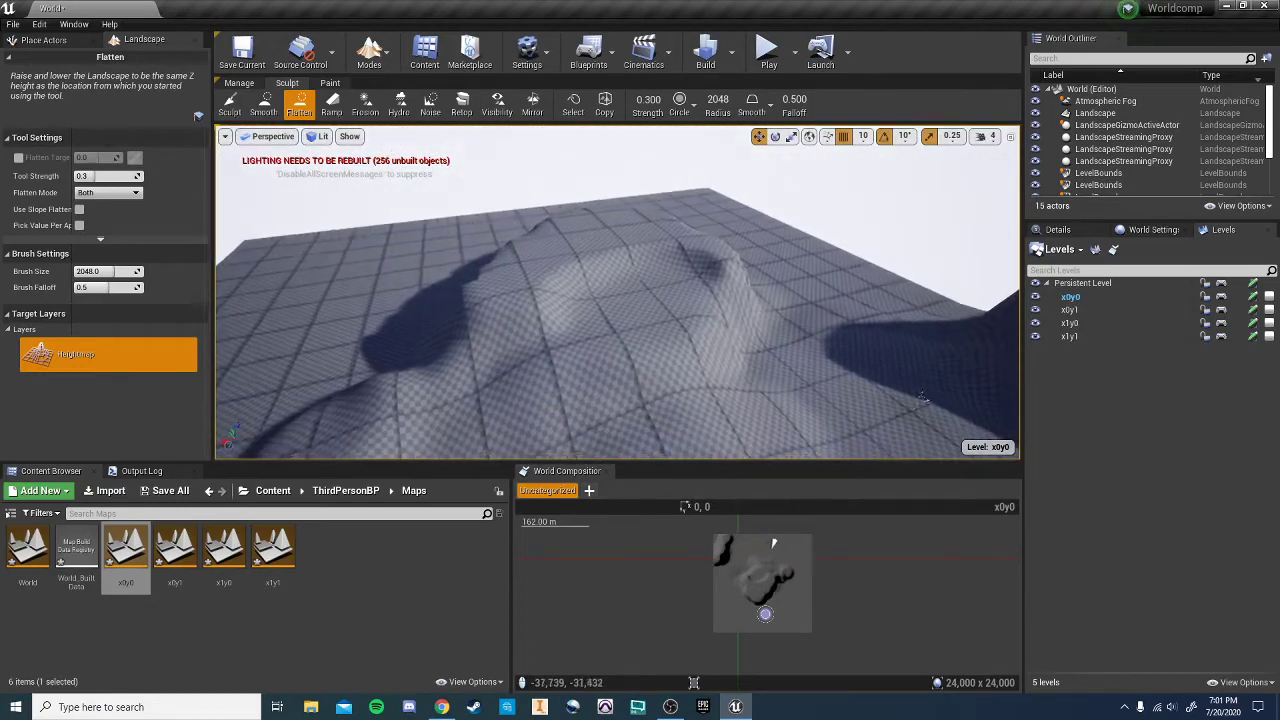
right_click_drag(727, 324, 771, 321)
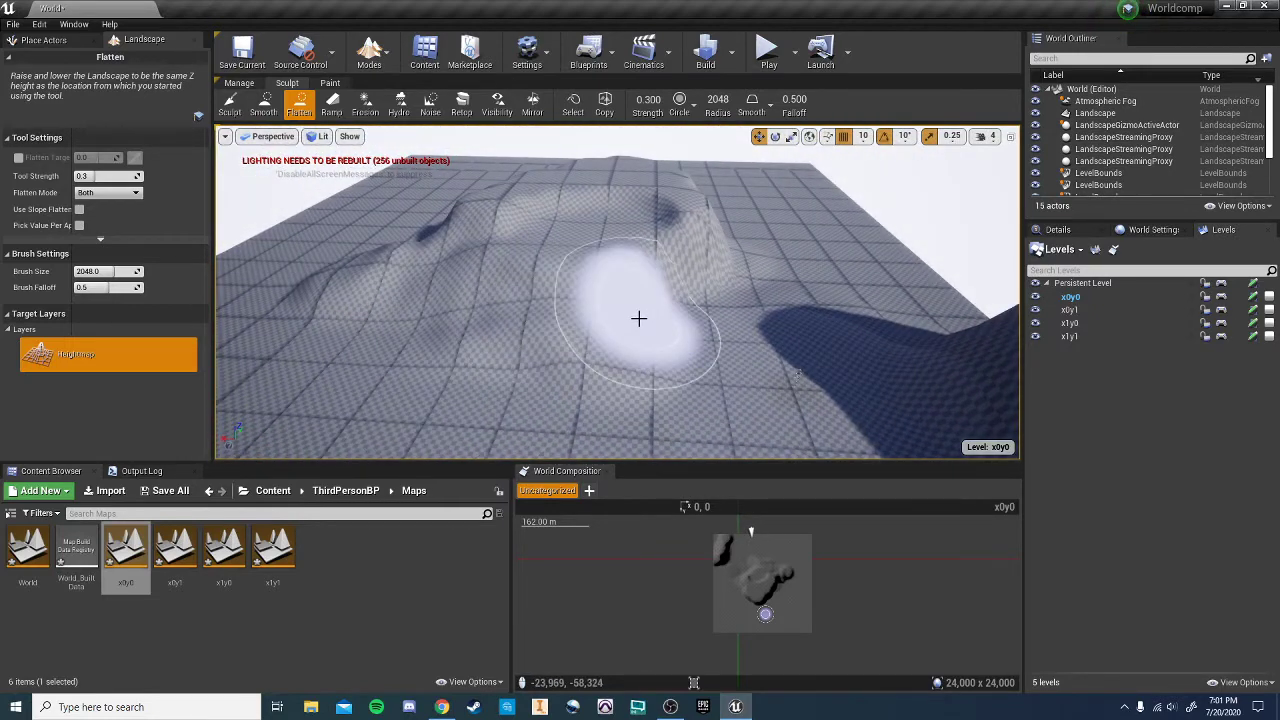
mouse_move(603, 413)
right_mouse_down()
mouse_move(612, 455)
mouse_move(540, 440)
mouse_move(602, 425)
right_mouse_up()
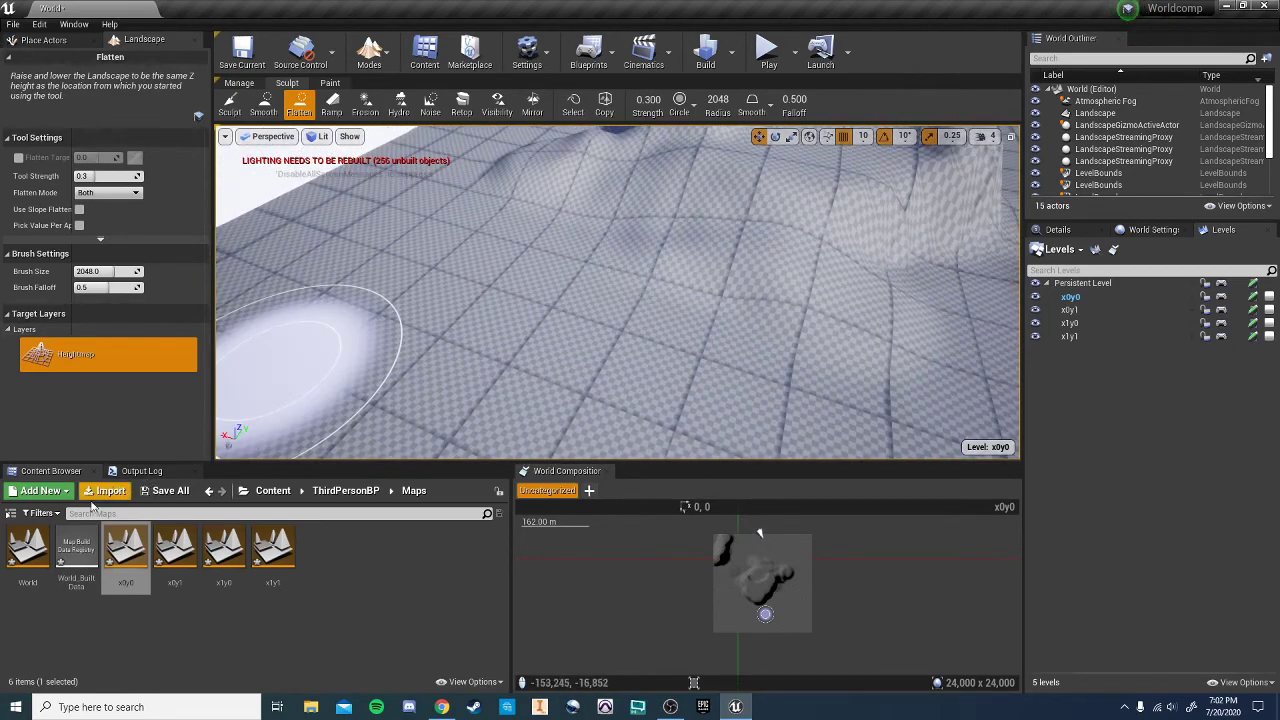
- Open the Meshes folder inside the project's Geometry folder
left_click(336, 491)
left_click(273, 492)
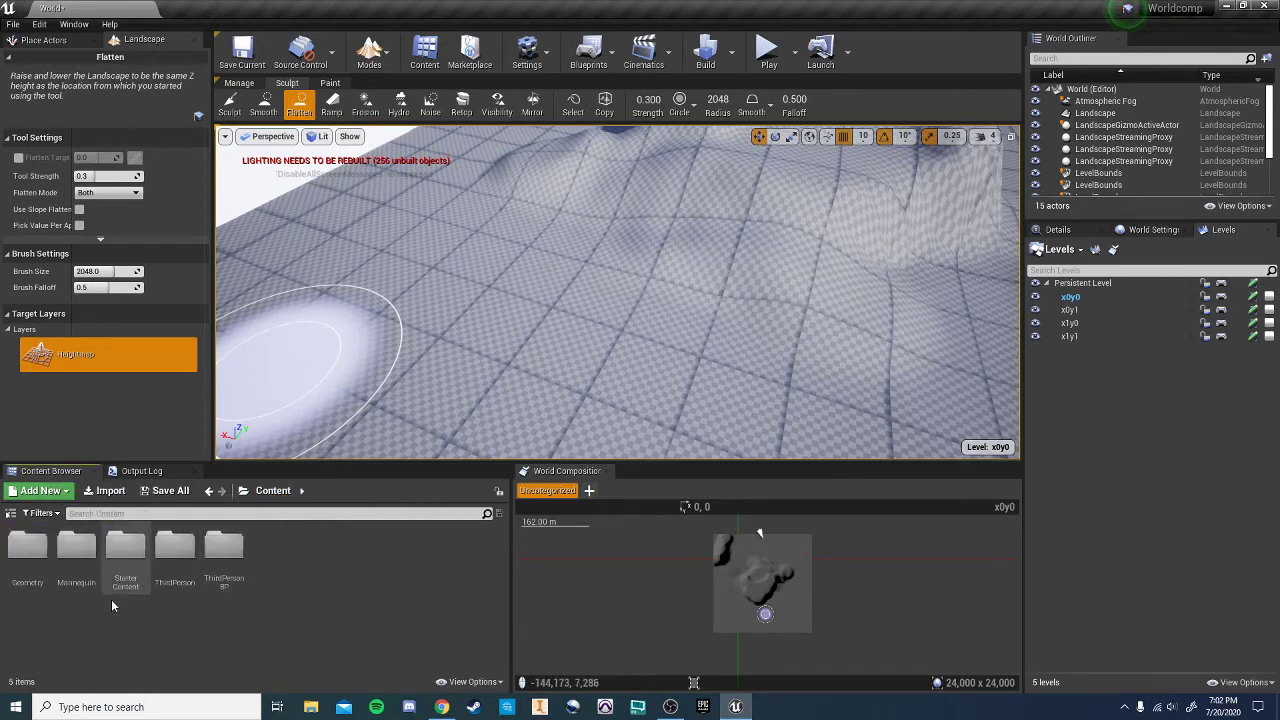
double_click(24, 550)
double_click(21, 557)
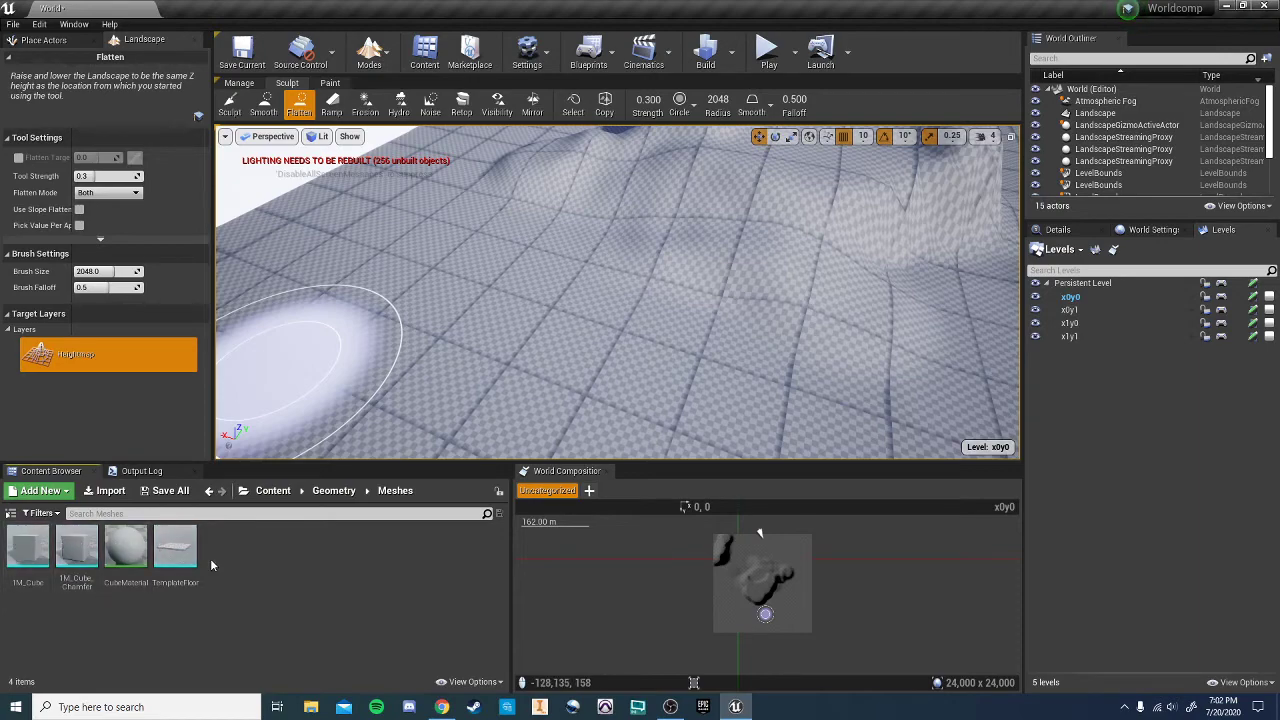
- Select the x0y0 level, place a 1M_Cube_Chamfer mesh on its landscape, and open the World Settings
mouse_move(553, 354)
right_mouse_down()
mouse_move(776, 281)
mouse_move(549, 320)
mouse_move(514, 304)
right_mouse_up()
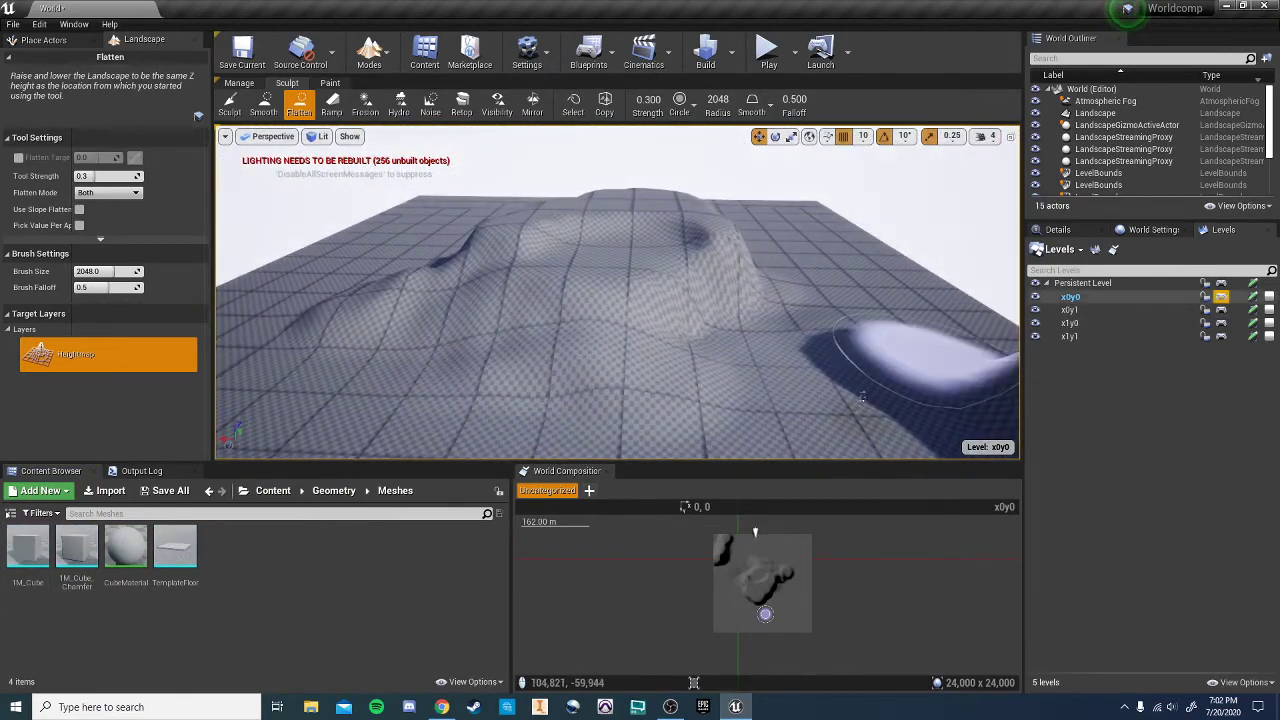
left_click(1118, 298)
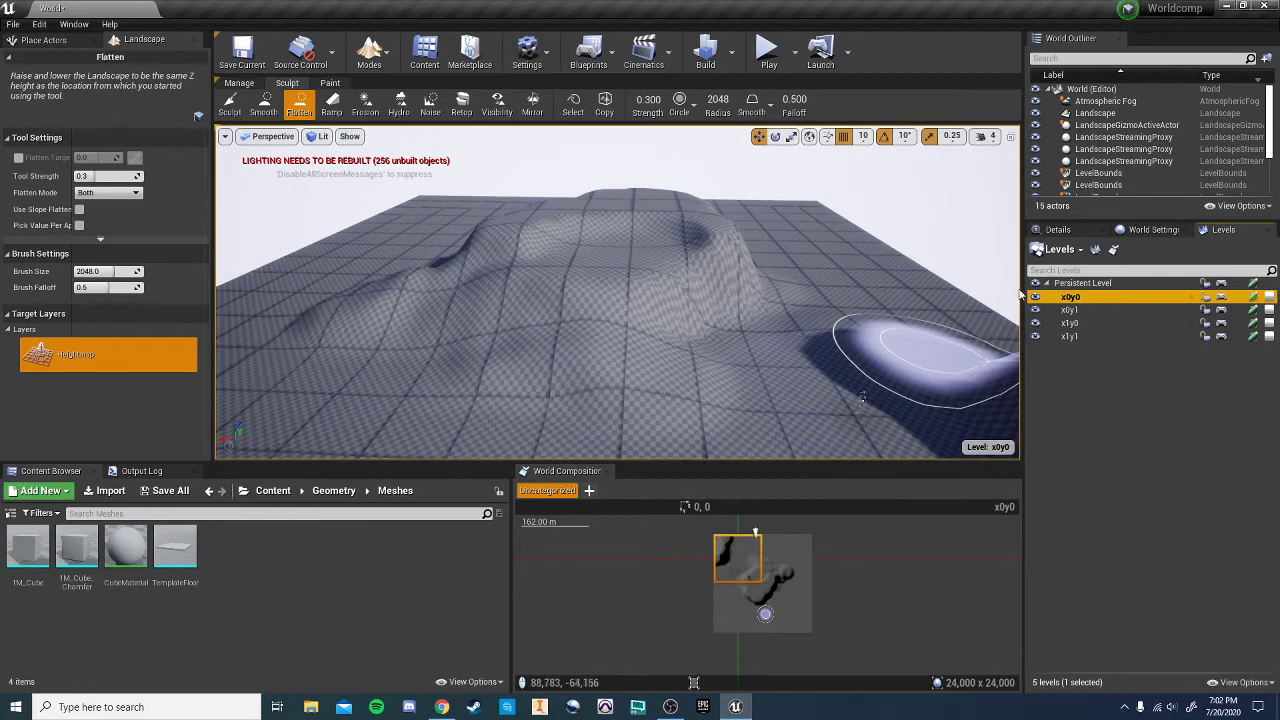
mouse_move(800, 300)
right_mouse_down()
mouse_move(660, 370)
mouse_move(940, 270)
mouse_move(860, 275)
mouse_move(770, 305)
mouse_move(600, 300)
mouse_move(530, 370)
mouse_move(600, 365)
mouse_move(550, 360)
right_mouse_up()
right_click_drag(775, 395, 740, 400)
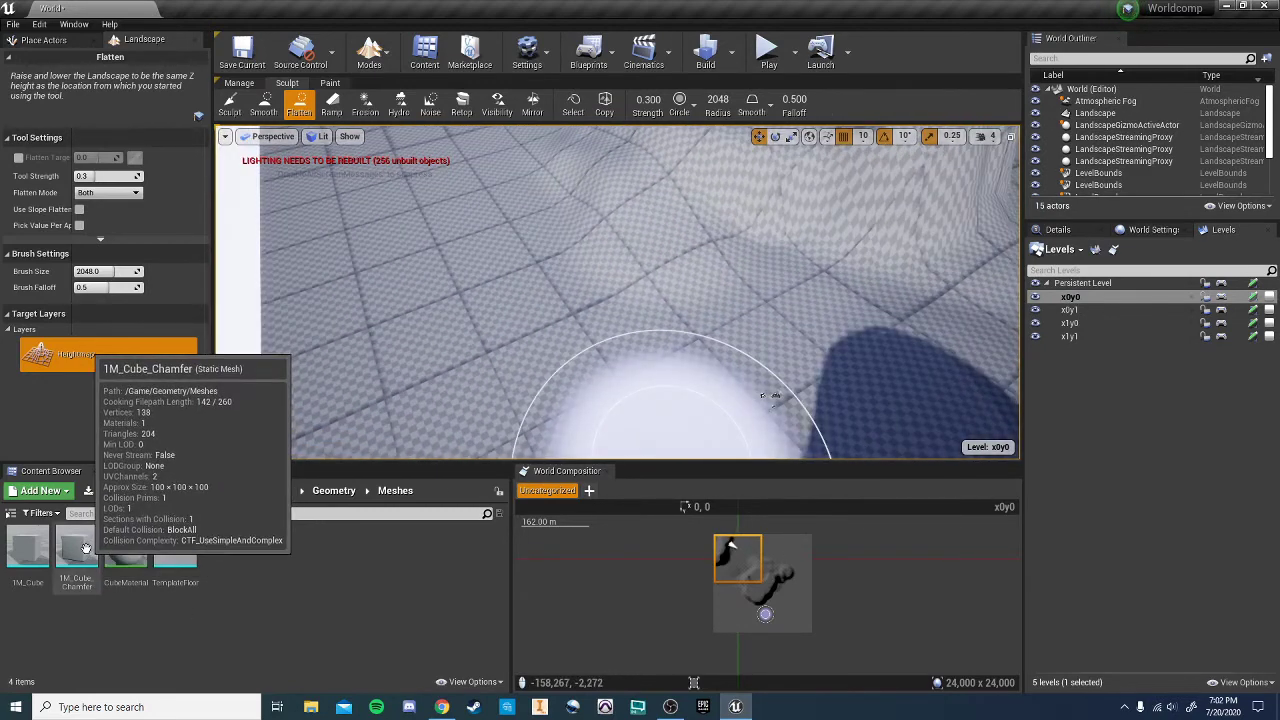
left_click_drag(86, 545, 541, 331)
left_click(1158, 230)
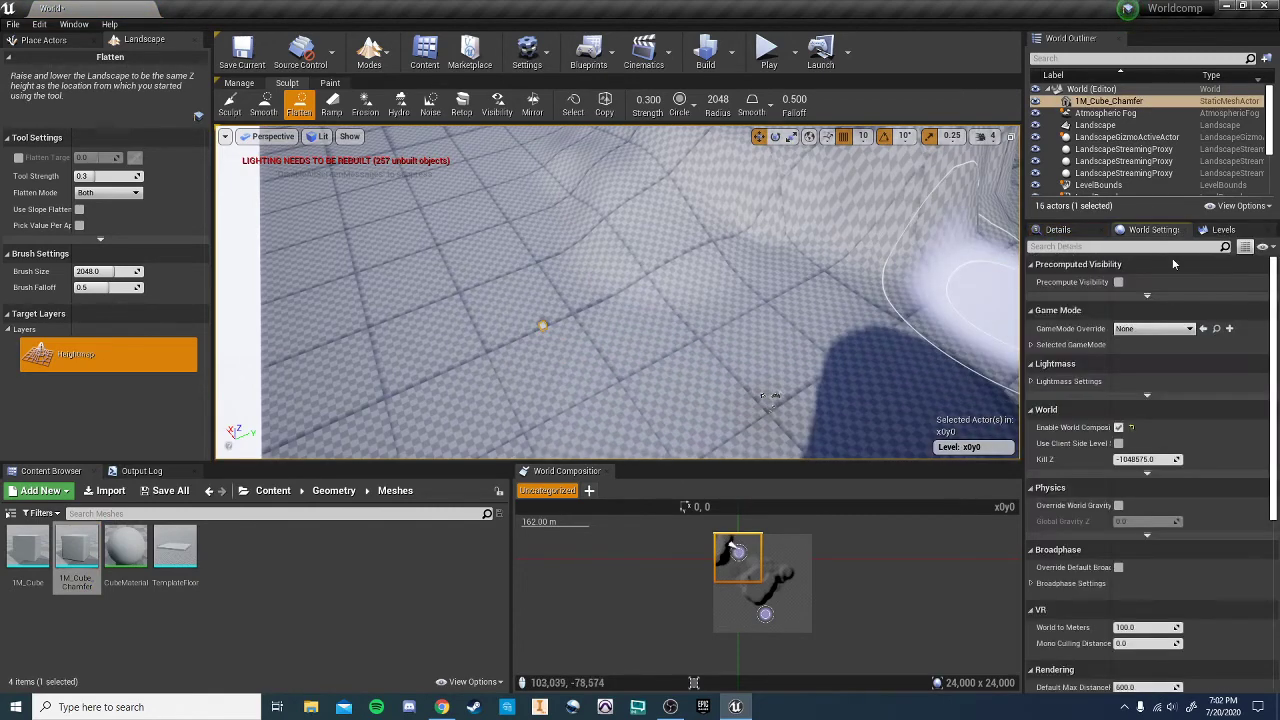
- Scale the chamfered cube in the x0y0 level to 5 on the X, Y and Z axes
left_click(1057, 229)
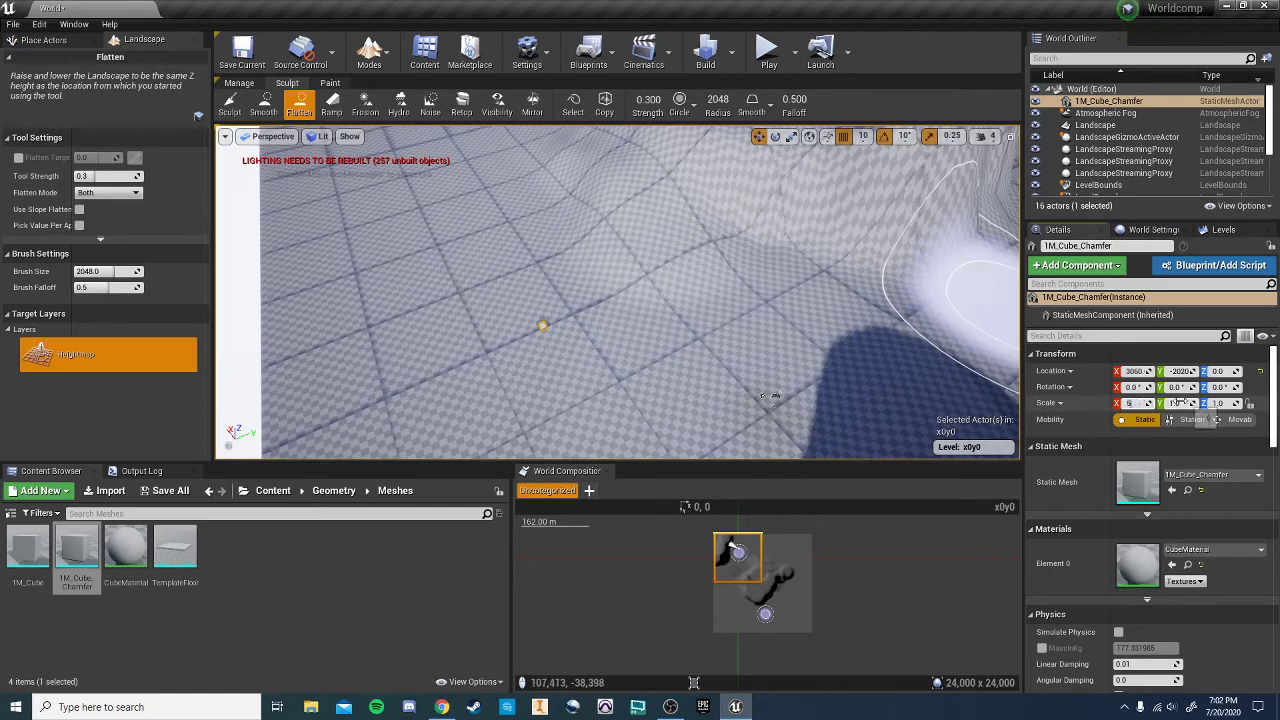
type("5")
left_click(1181, 402)
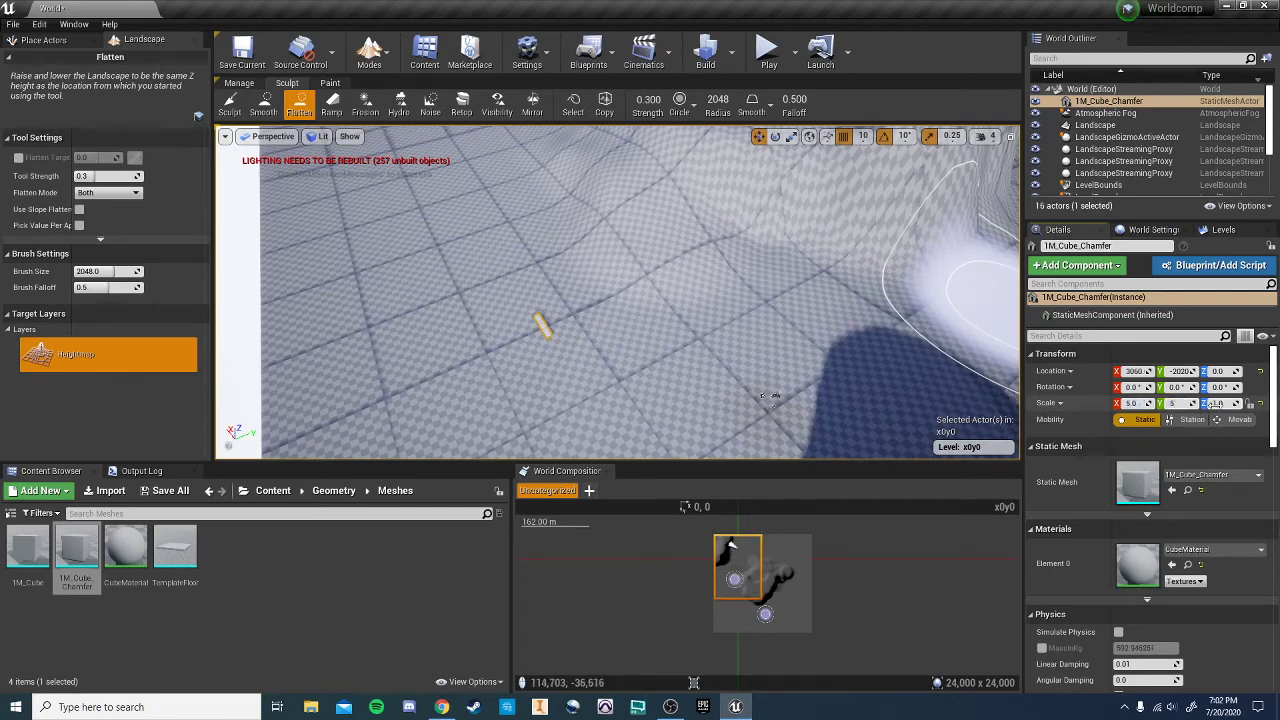
type("5")
key("Return")
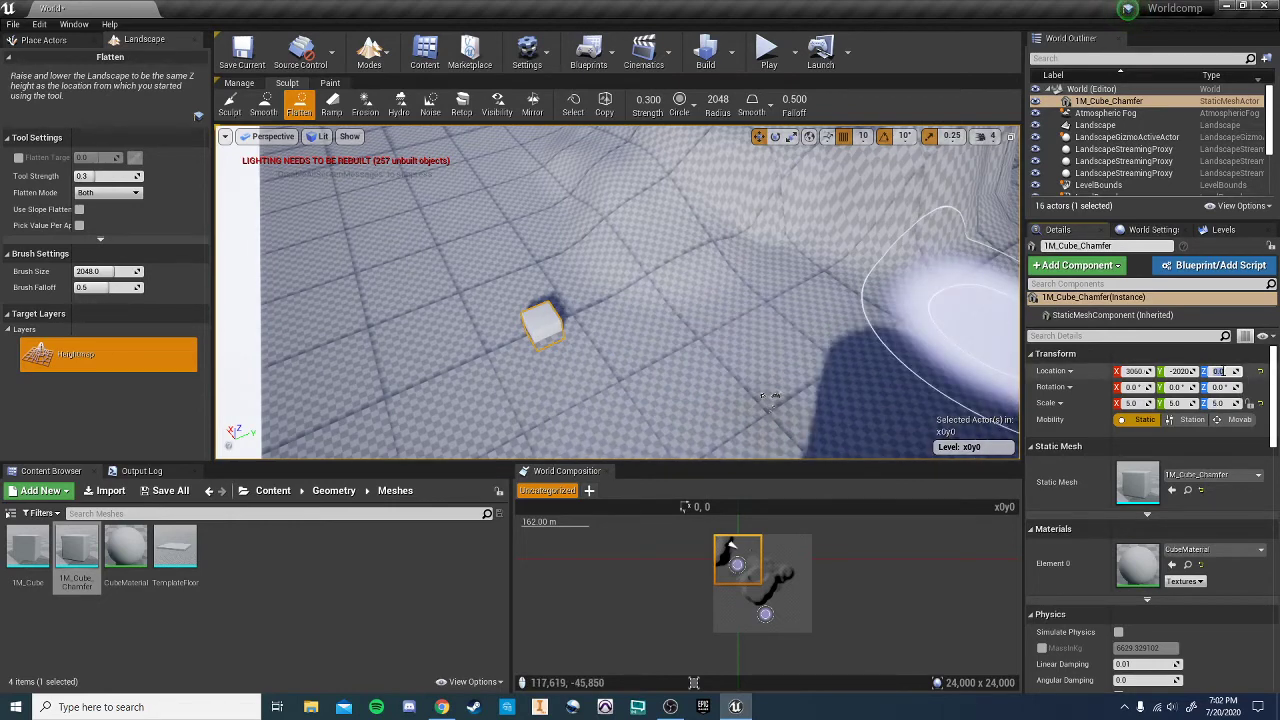
- Adjust the cube's Z location, trying 2000 and settling on 50, so that it sits on the landscape
left_click(1223, 371)
type("2000")
key("Return")
right_click_drag(785, 385, 765, 330)
left_click(1224, 371)
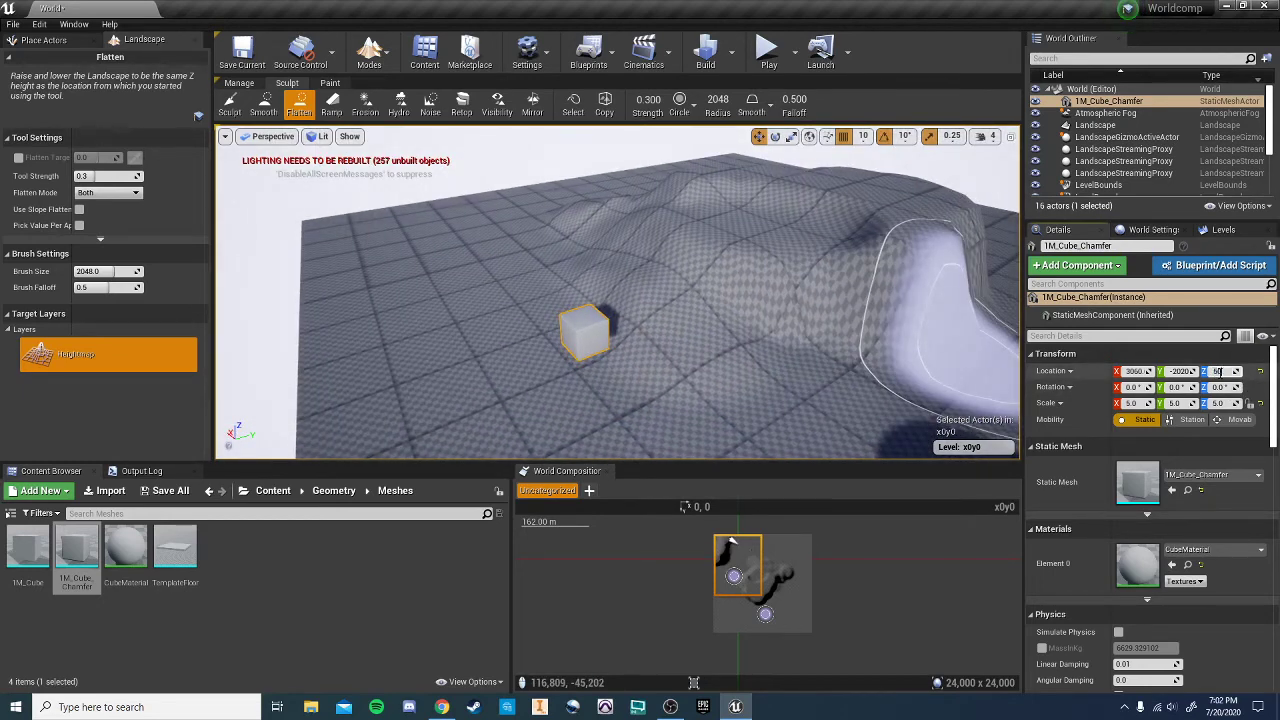
mouse_move(897, 337)
right_mouse_down()
mouse_move(820, 390)
mouse_move(897, 337)
right_mouse_up()
right_click_drag(731, 458, 782, 434)
right_click_drag(713, 394, 747, 412)
- Toggle the x0y0 level's visibility off and on to check how the cube follows its tile
left_click(1224, 230)
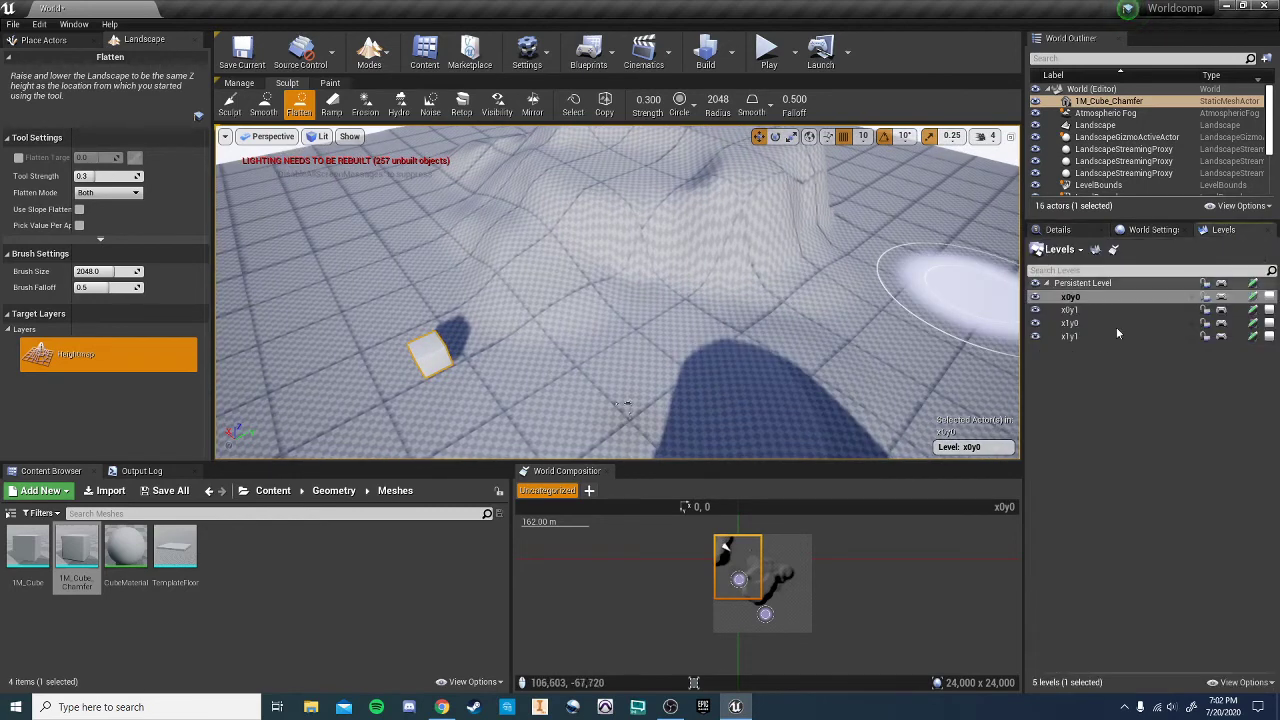
left_click(1036, 299)
left_click(1036, 299)
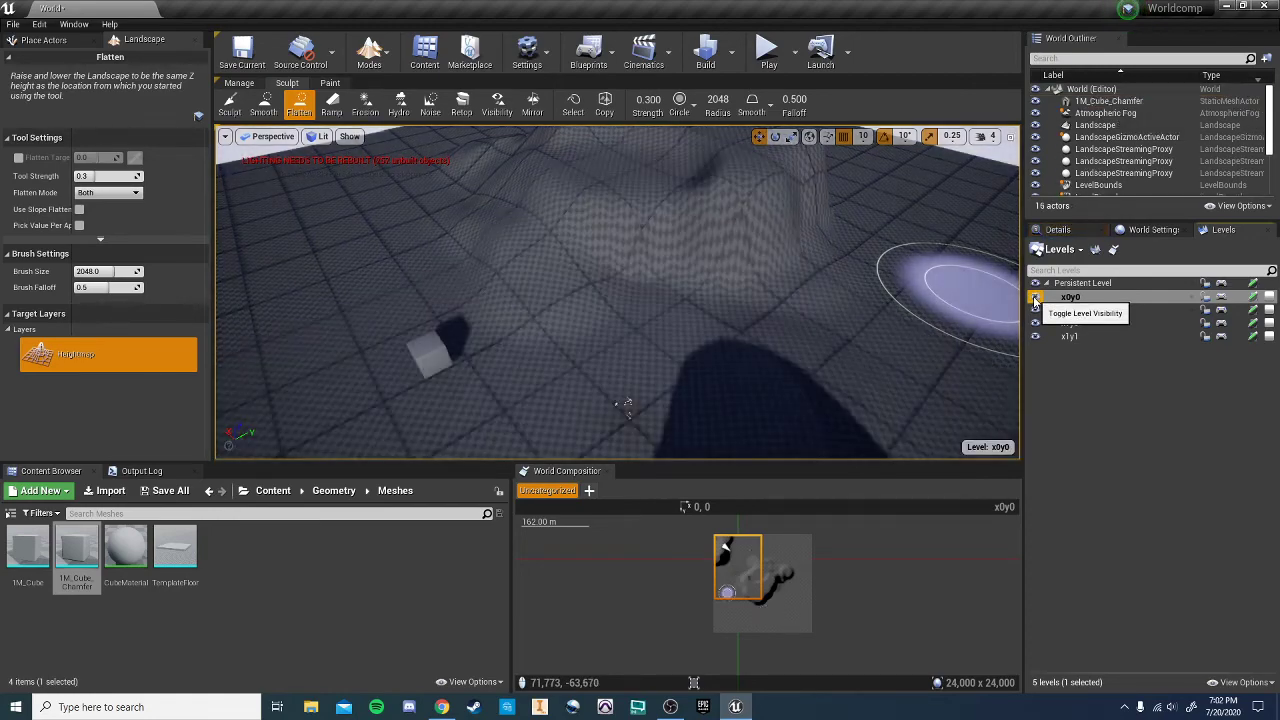
left_click(1036, 299)
left_click(1036, 299)
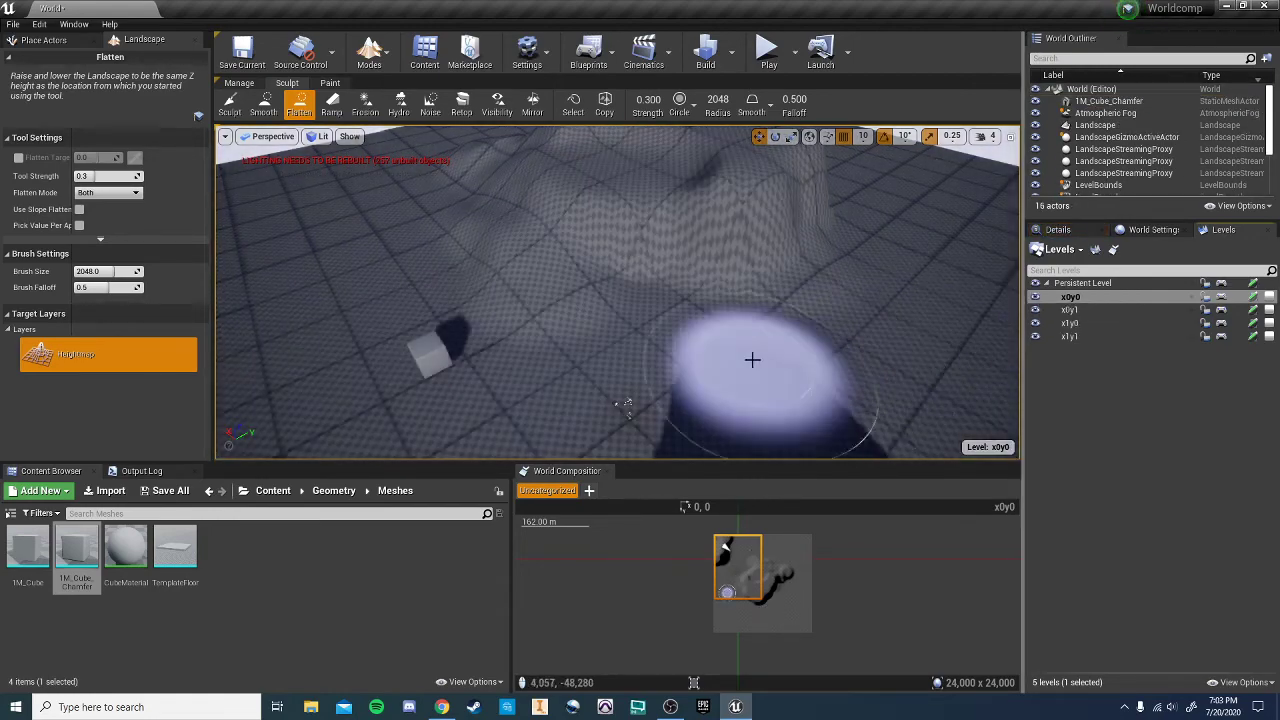
- Place a second 1M_Cube_Chamfer on the x0y1 tile while x0y0 is still current, accepting the out-of-bounds placement
mouse_move(689, 384)
right_mouse_down()
mouse_move(652, 408)
mouse_move(664, 406)
right_mouse_up()
right_click_drag(676, 327, 660, 320)
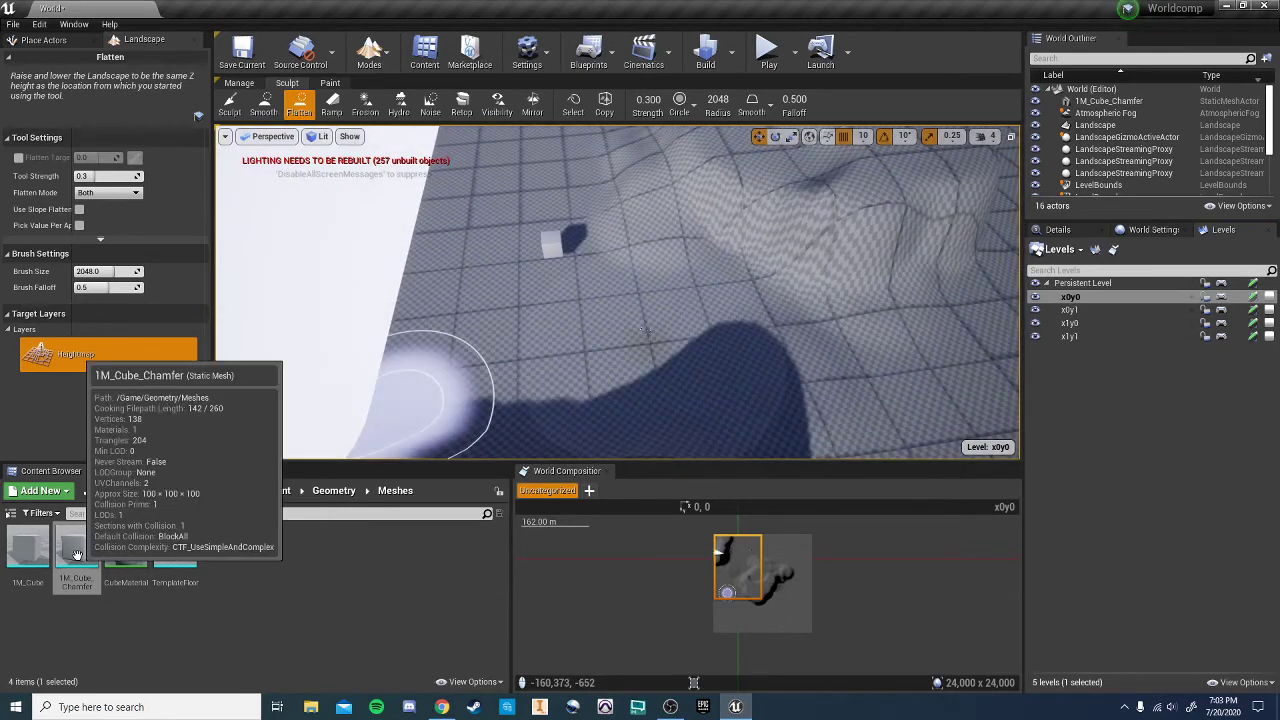
left_click(1146, 461)
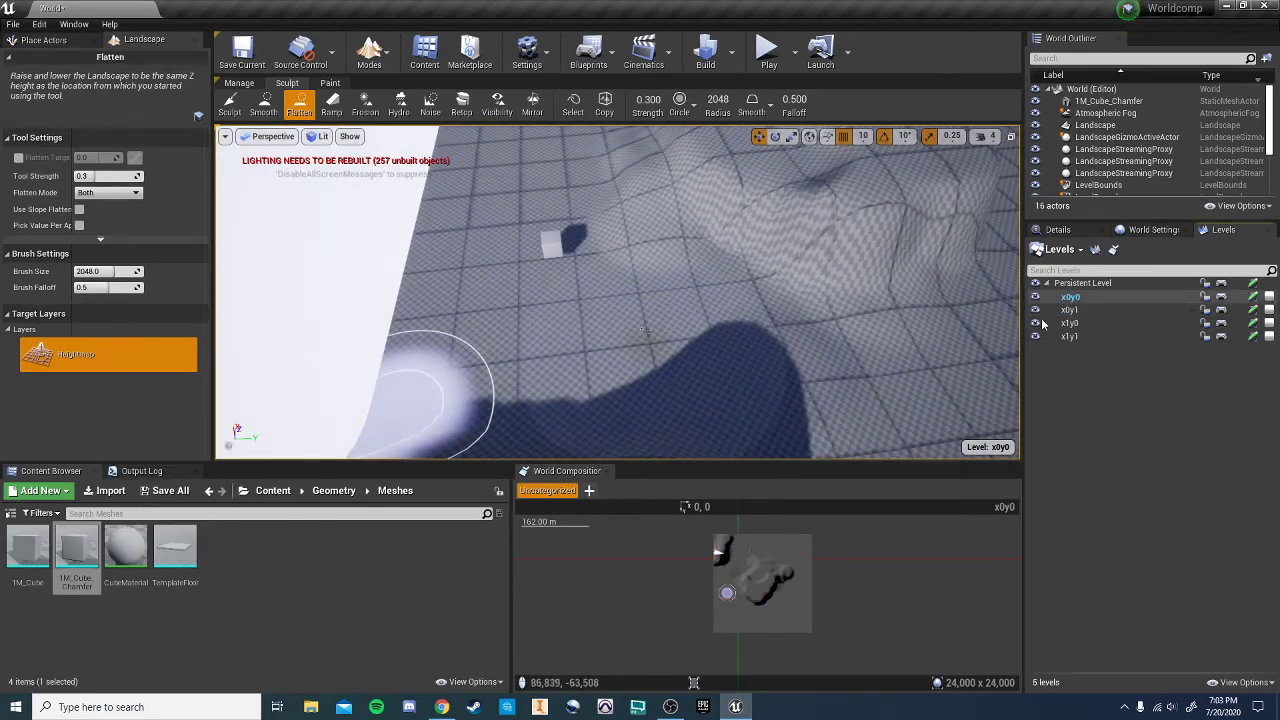
right_click_drag(795, 378, 875, 335)
left_click_drag(70, 556, 690, 280)
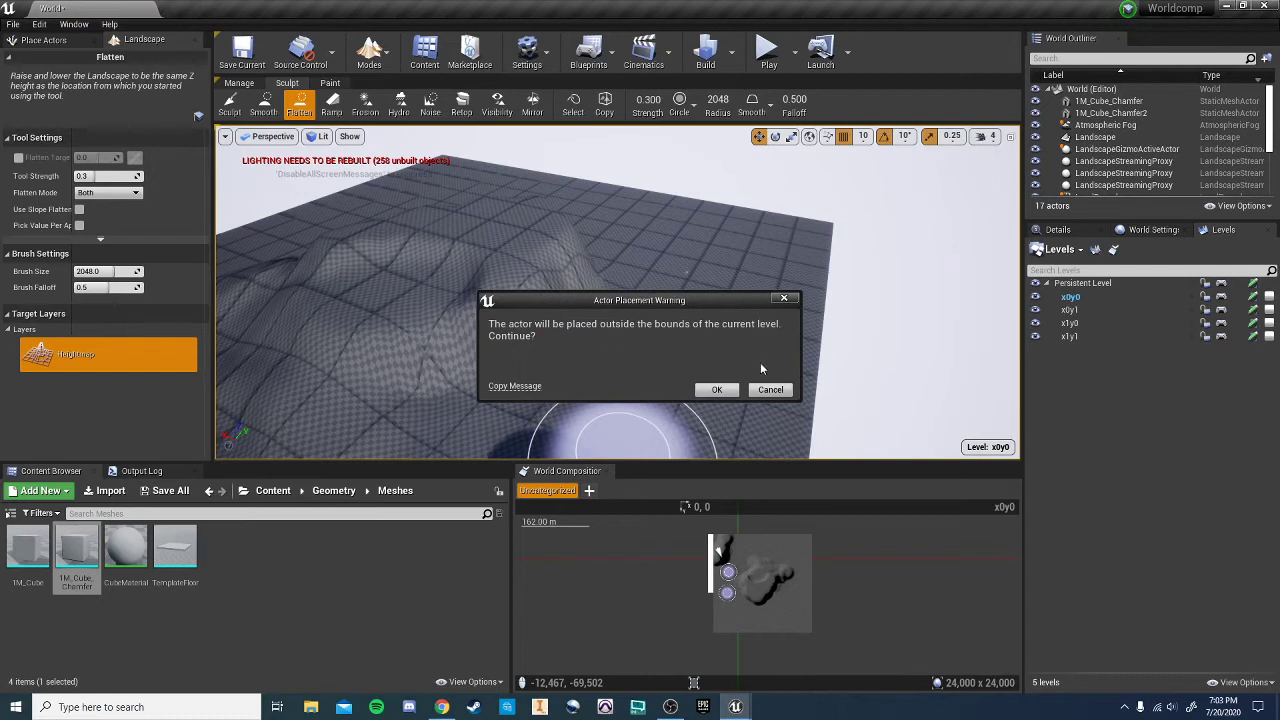
left_click(712, 391)
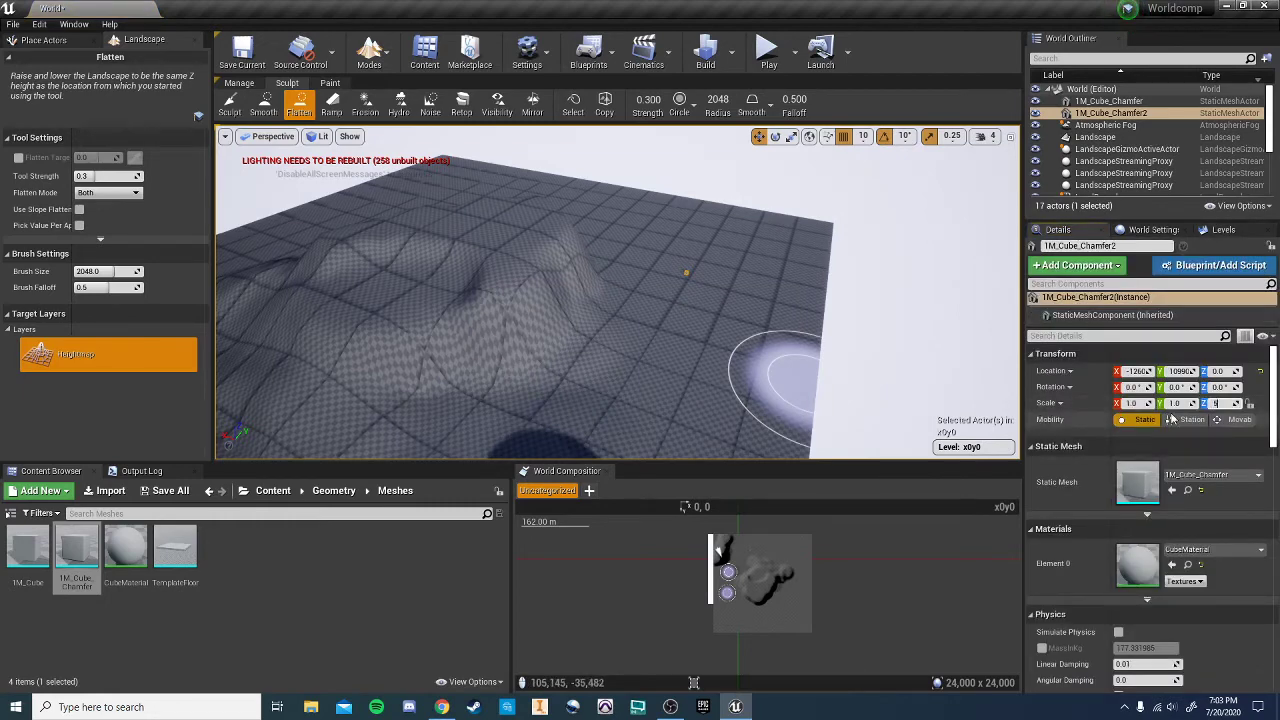
- Scale the second cube to 5 on the X, Y and Z axes
type("5")
left_click(1178, 403)
type("1.50")
left_click_drag(1186, 404, 1158, 414)
type("55")
right_click_drag(823, 355, 670, 355)
mouse_move(840, 350)
right_mouse_down()
mouse_move(846, 465)
mouse_move(868, 462)
mouse_move(885, 365)
mouse_move(851, 343)
right_mouse_up()
- Hide and show the x0y0 level repeatedly to check which cubes belong to it
left_click(1226, 230)
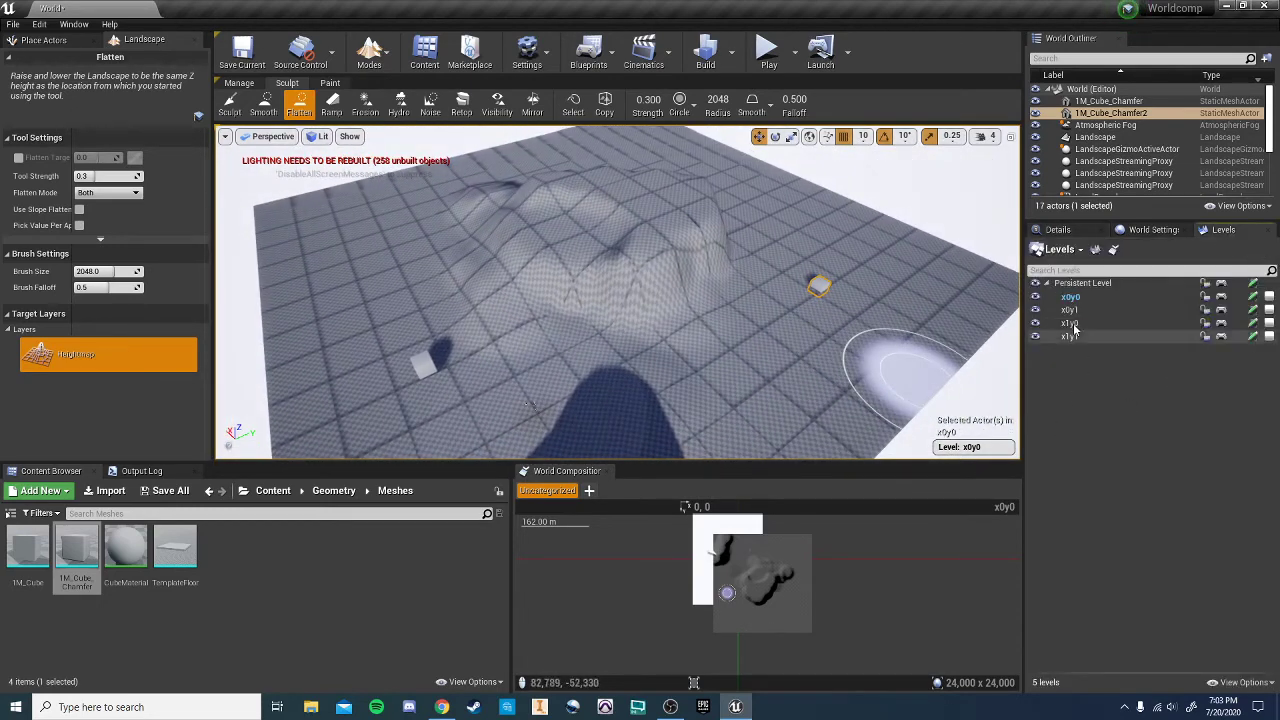
left_click(1037, 299)
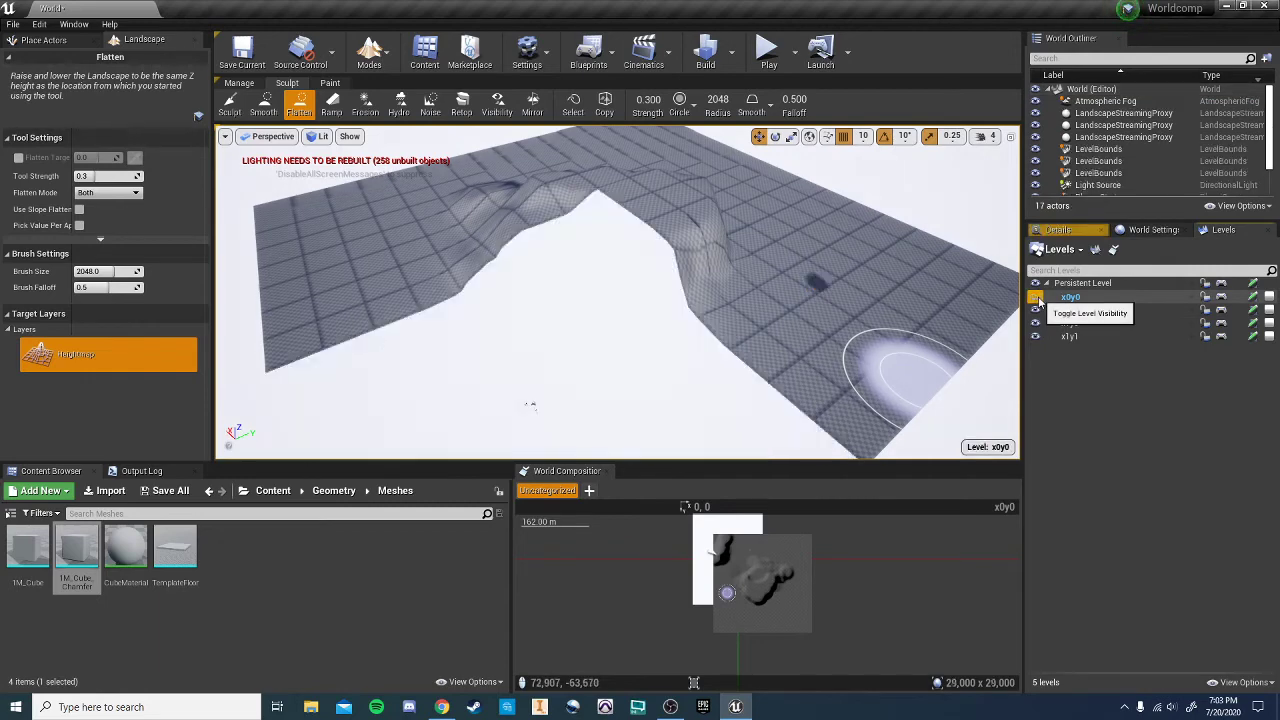
left_click(1037, 299)
left_click(1037, 299)
left_click(1037, 299)
left_click(1037, 299)
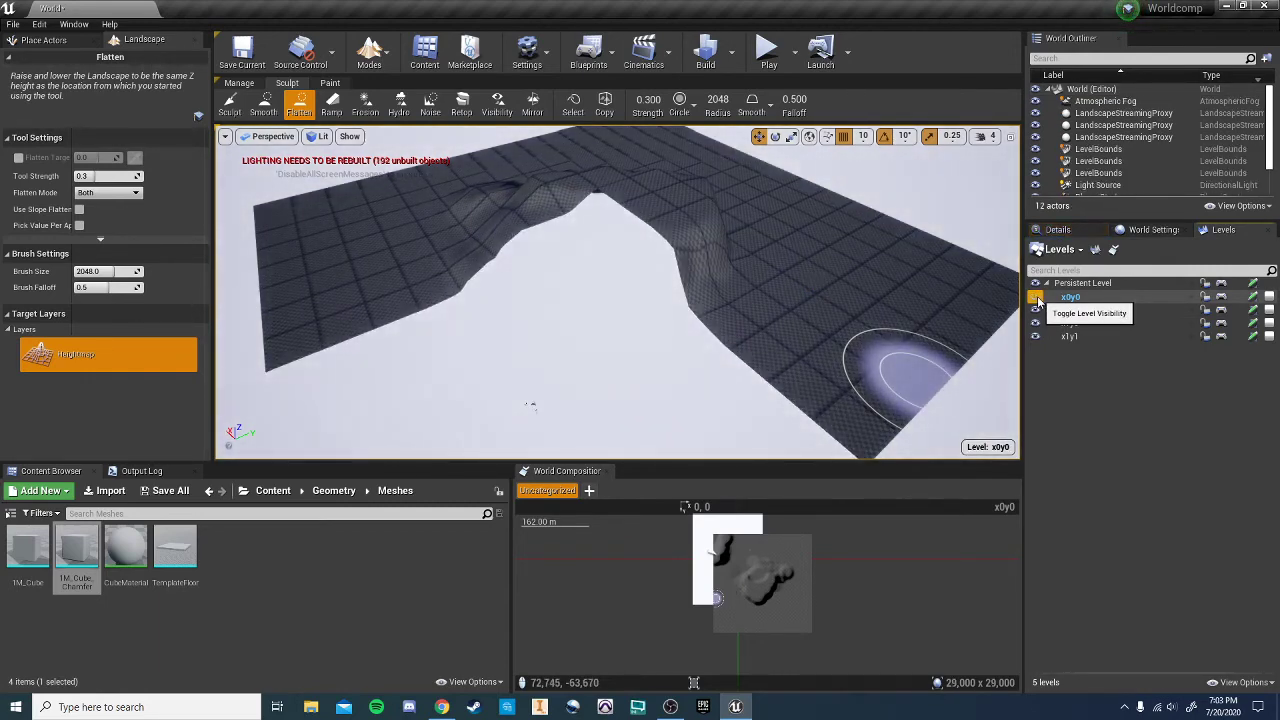
left_click(1037, 299)
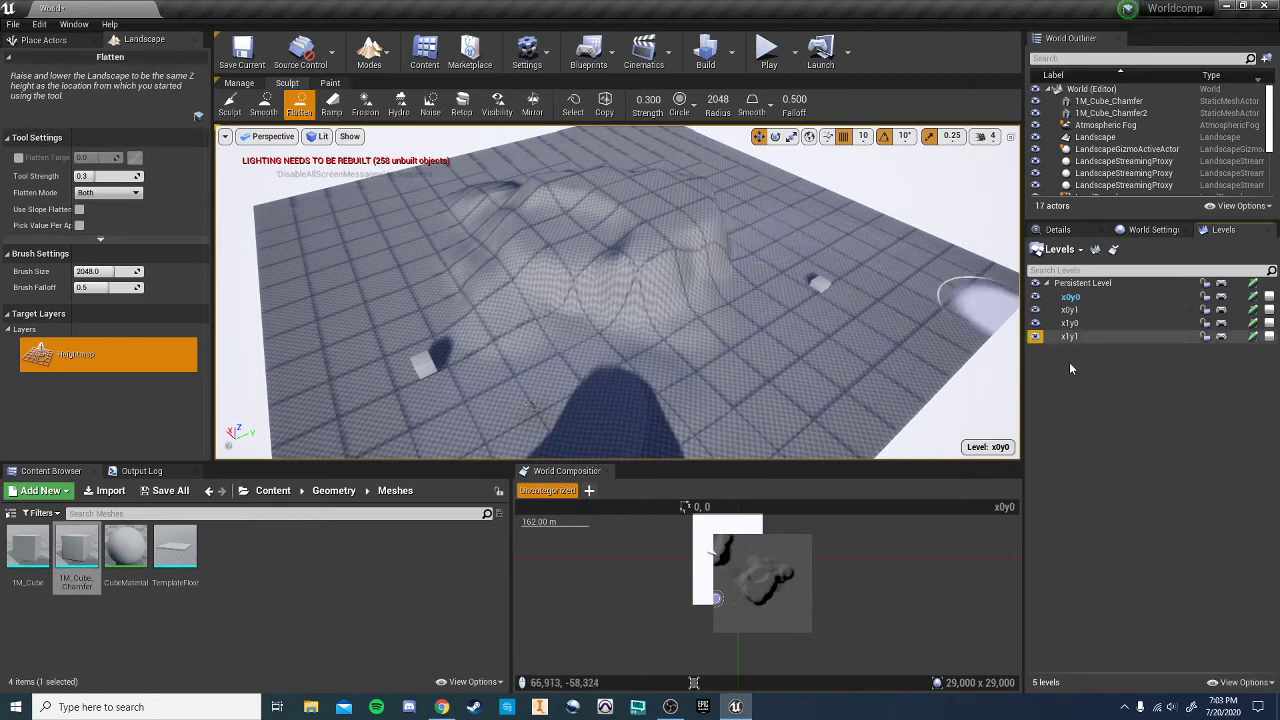
- Hide and show the x0y1 level repeatedly to check whether the second cube follows that tile
left_click(1036, 311)
left_click(1036, 311)
left_click(1036, 311)
left_click(1036, 311)
left_click(1036, 311)
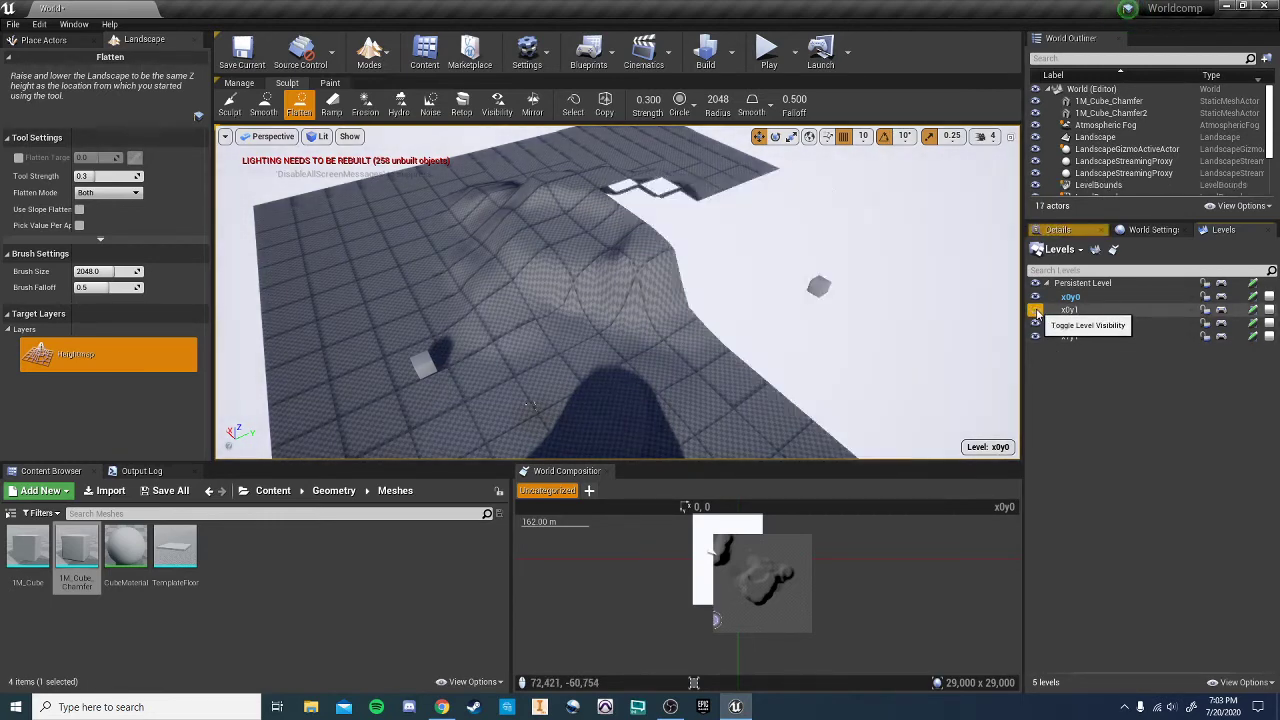
left_click(1036, 311)
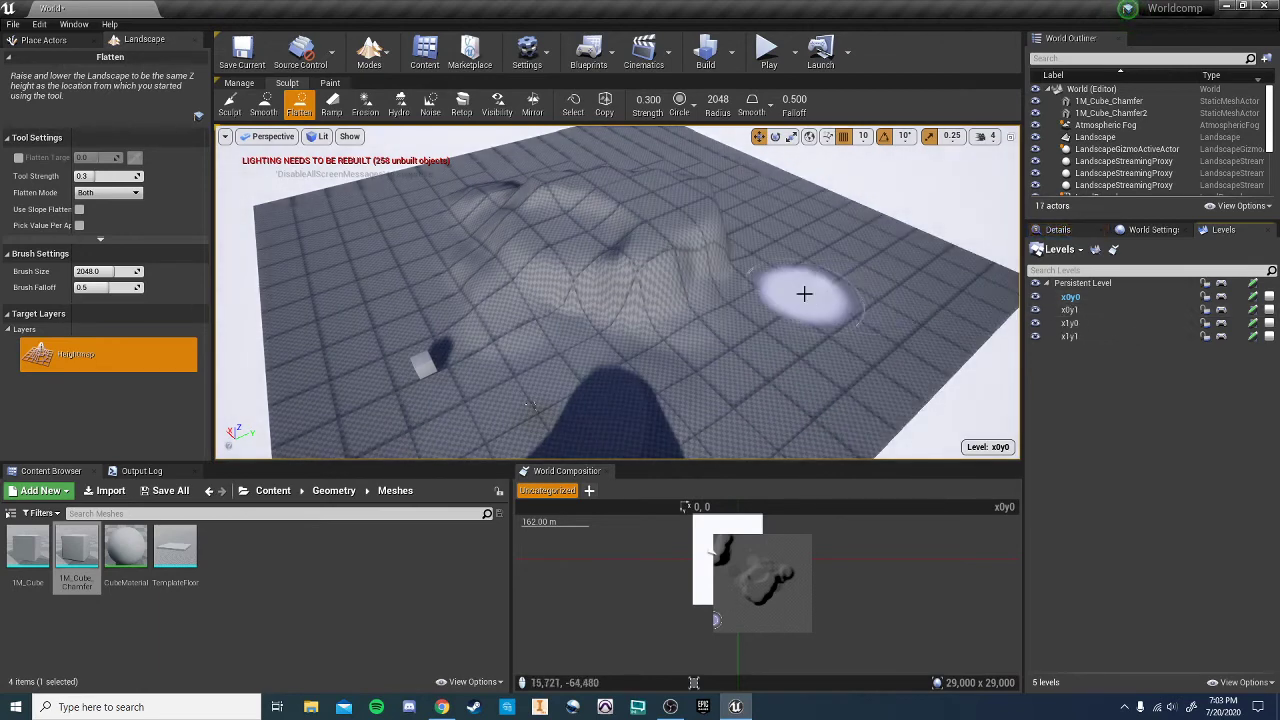
left_click(614, 416)
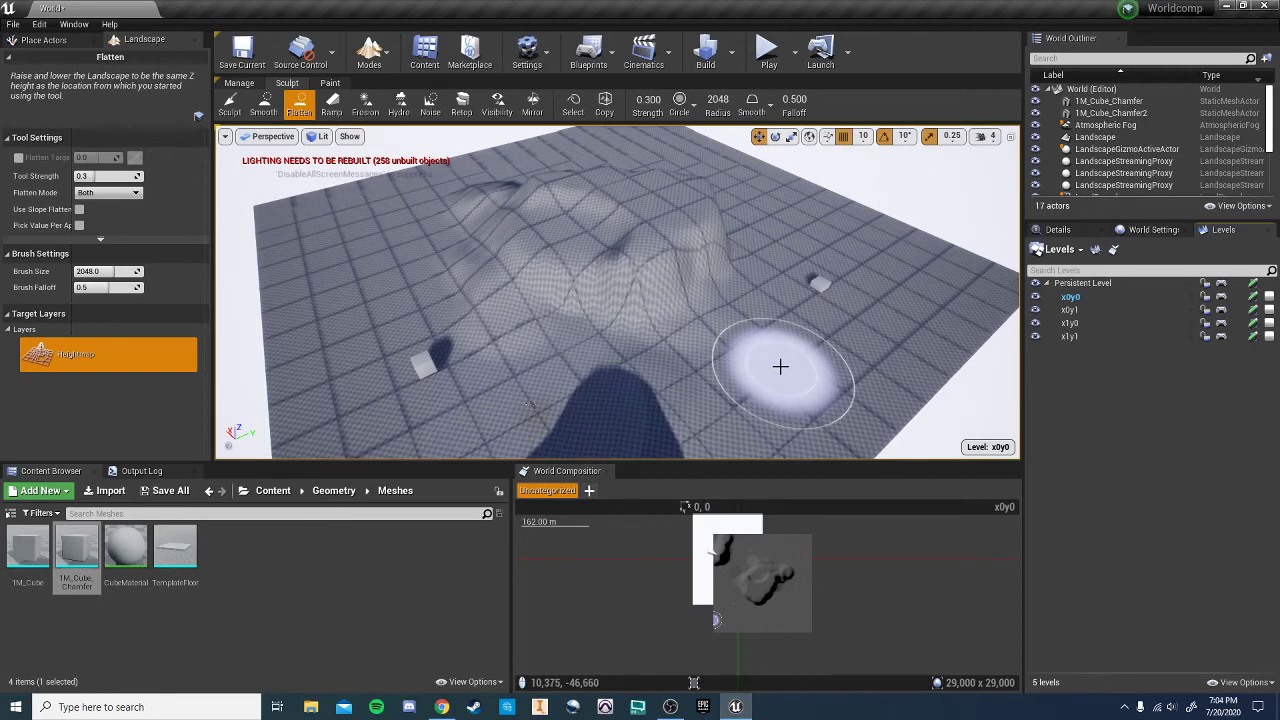
mouse_move(779, 367)
right_mouse_down()
mouse_move(730, 381)
mouse_move(770, 380)
right_mouse_up()
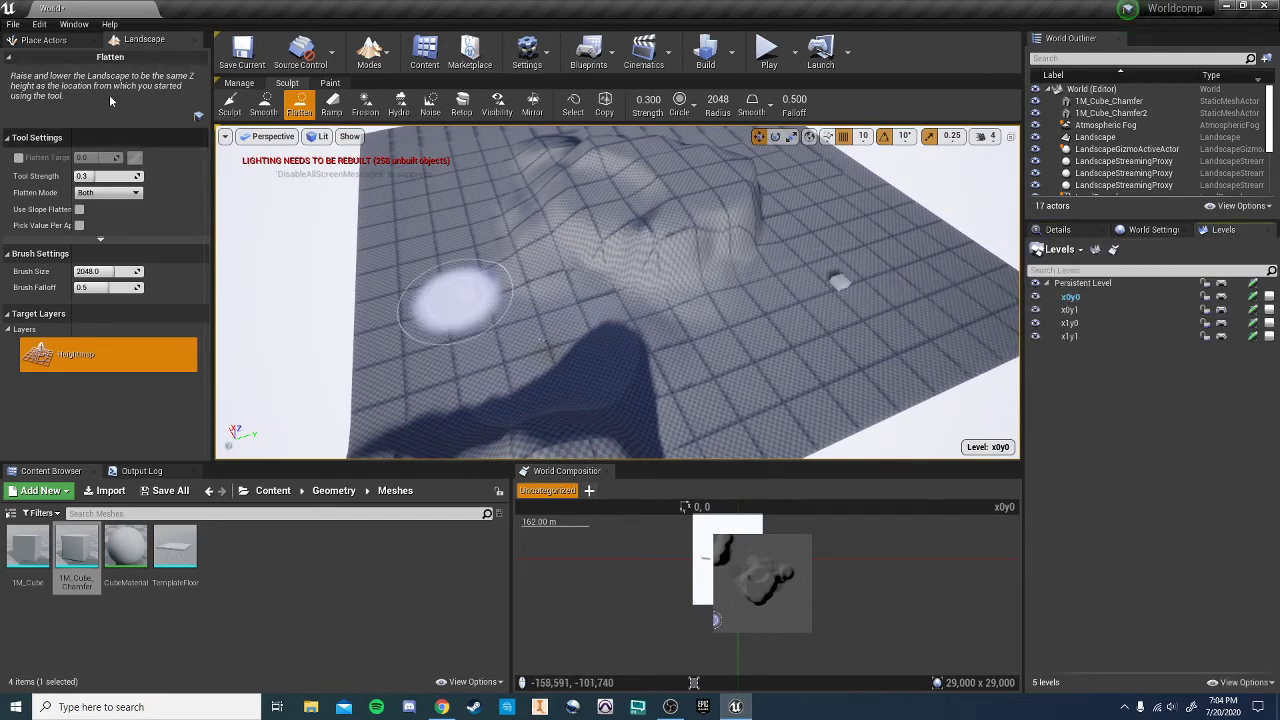
left_click(250, 84)
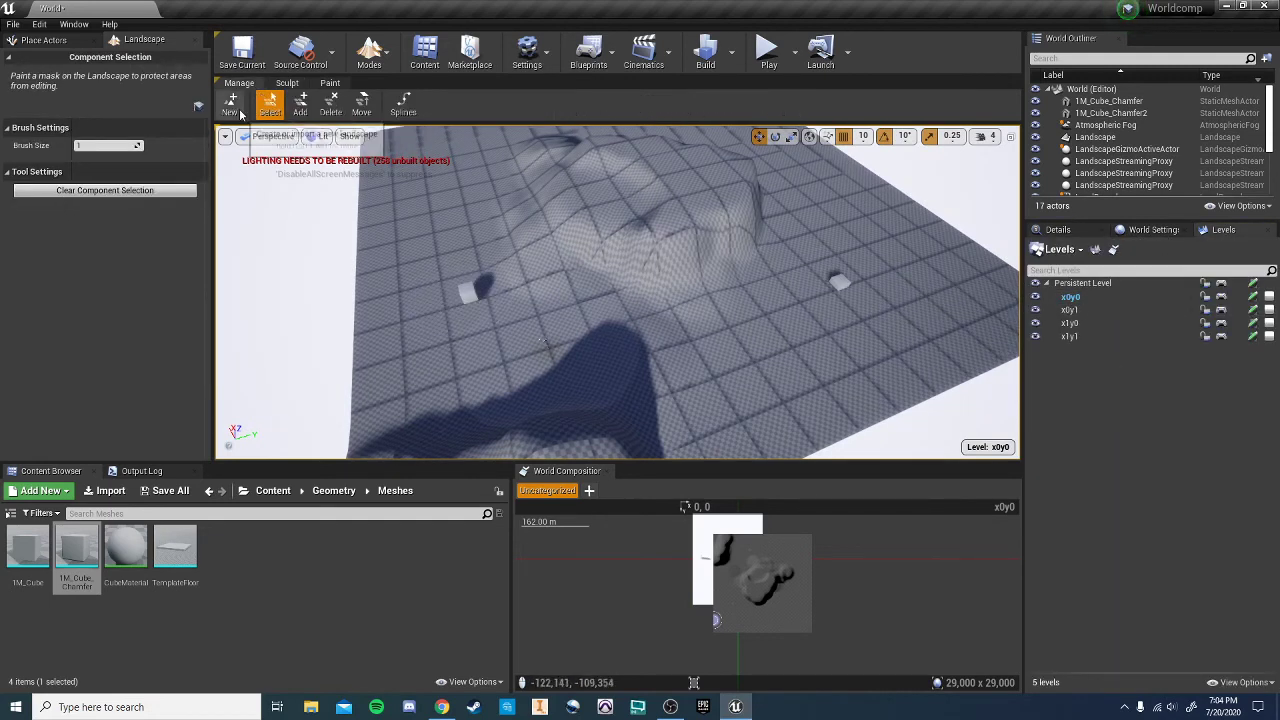
left_click(288, 84)
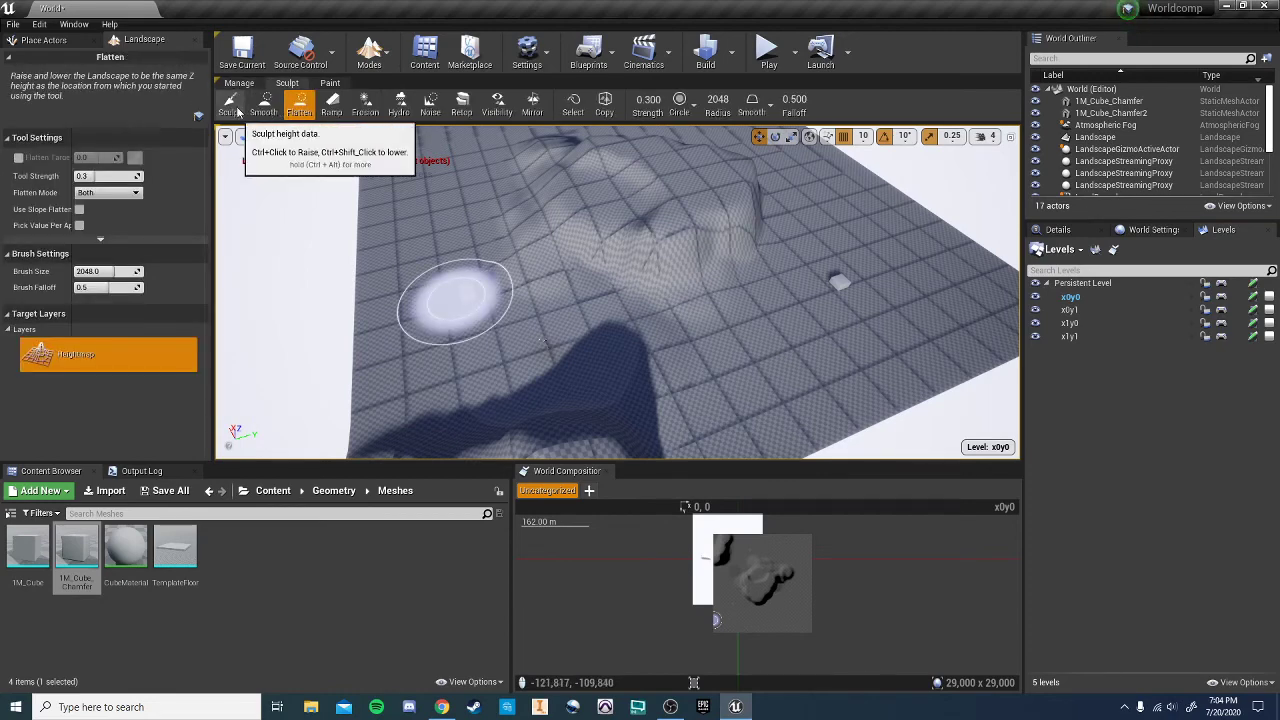
left_click(242, 84)
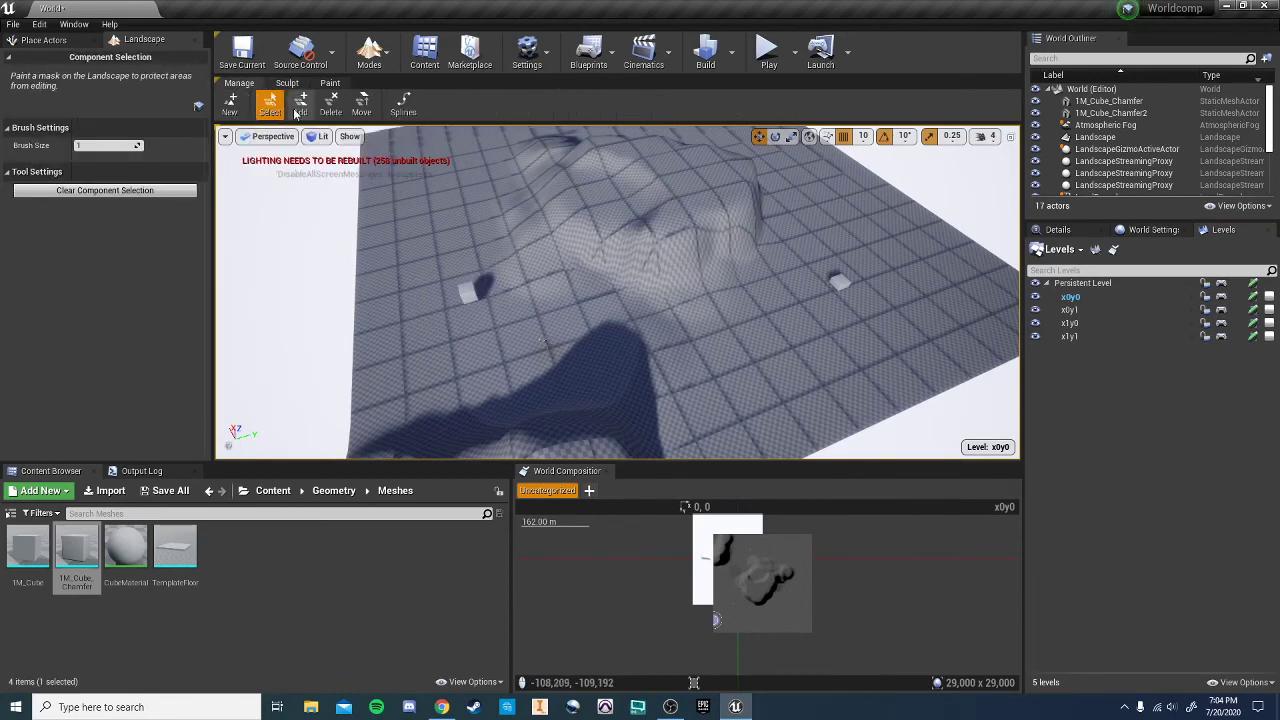
left_click(843, 282)
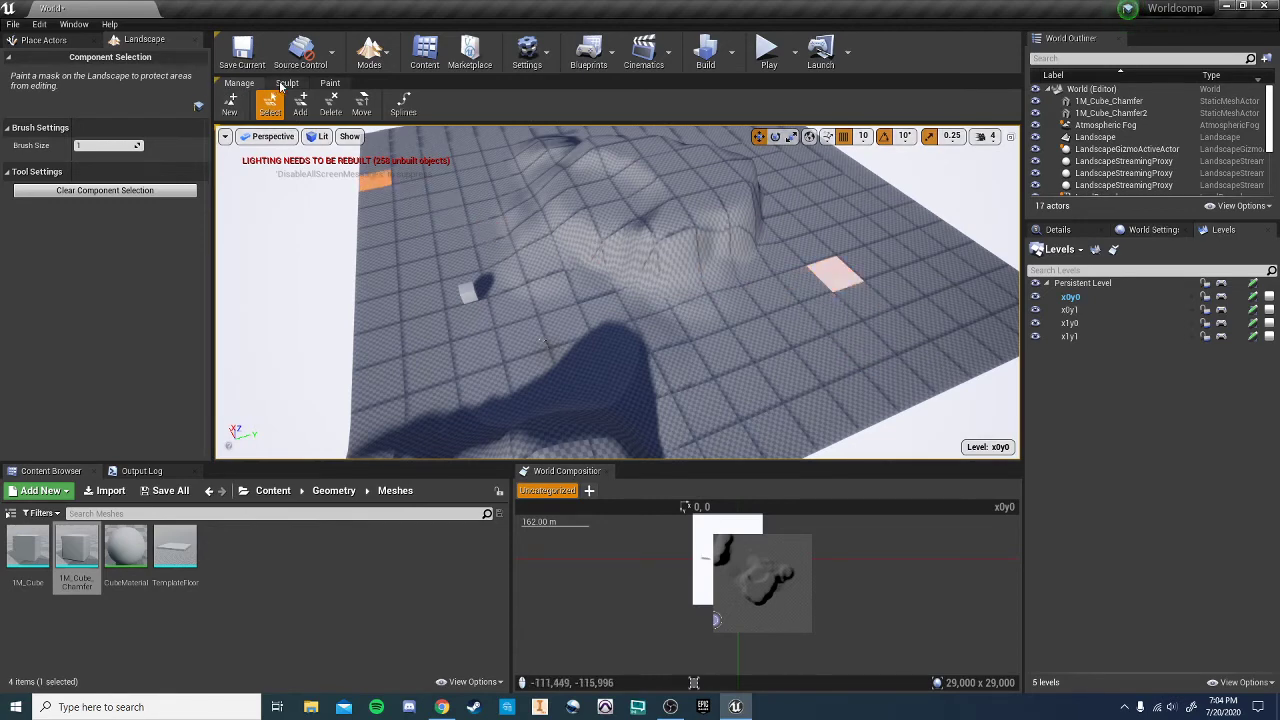
- Switch from Landscape mode to Select mode and delete the misplaced second cube from the x0y1 tile
left_click(369, 55)
left_click(395, 91)
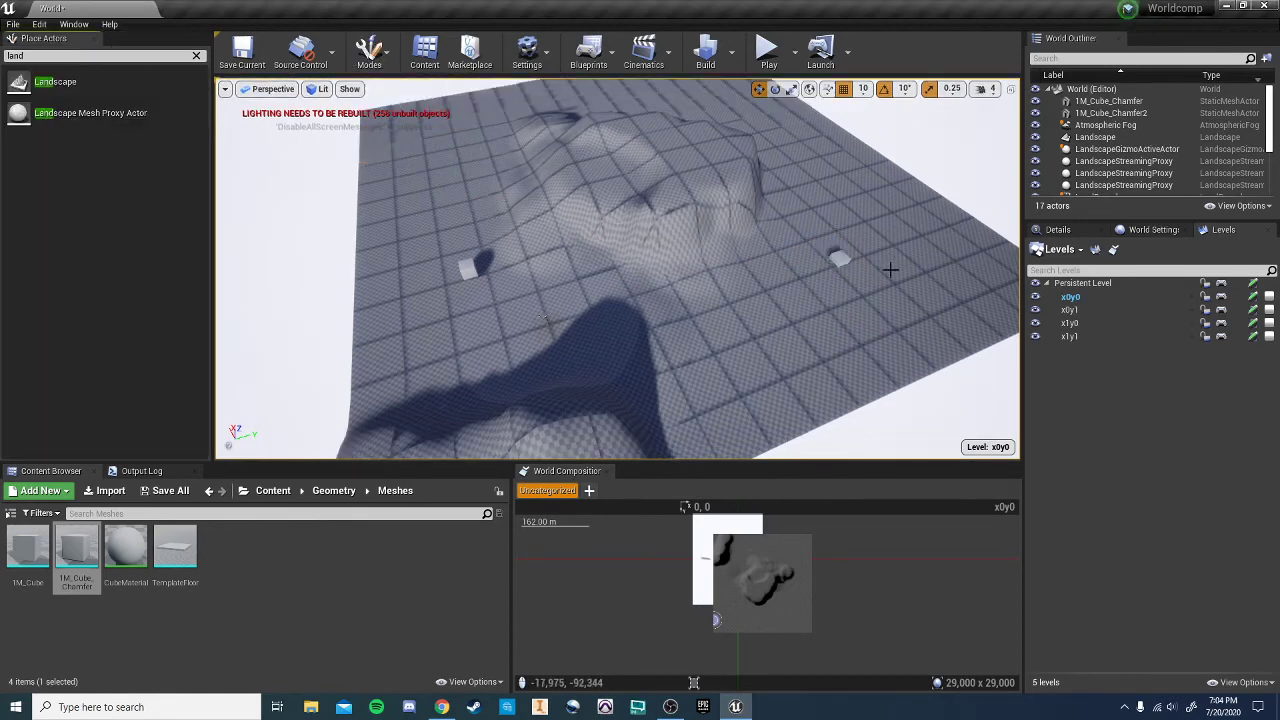
left_click(841, 255)
key("Delete")
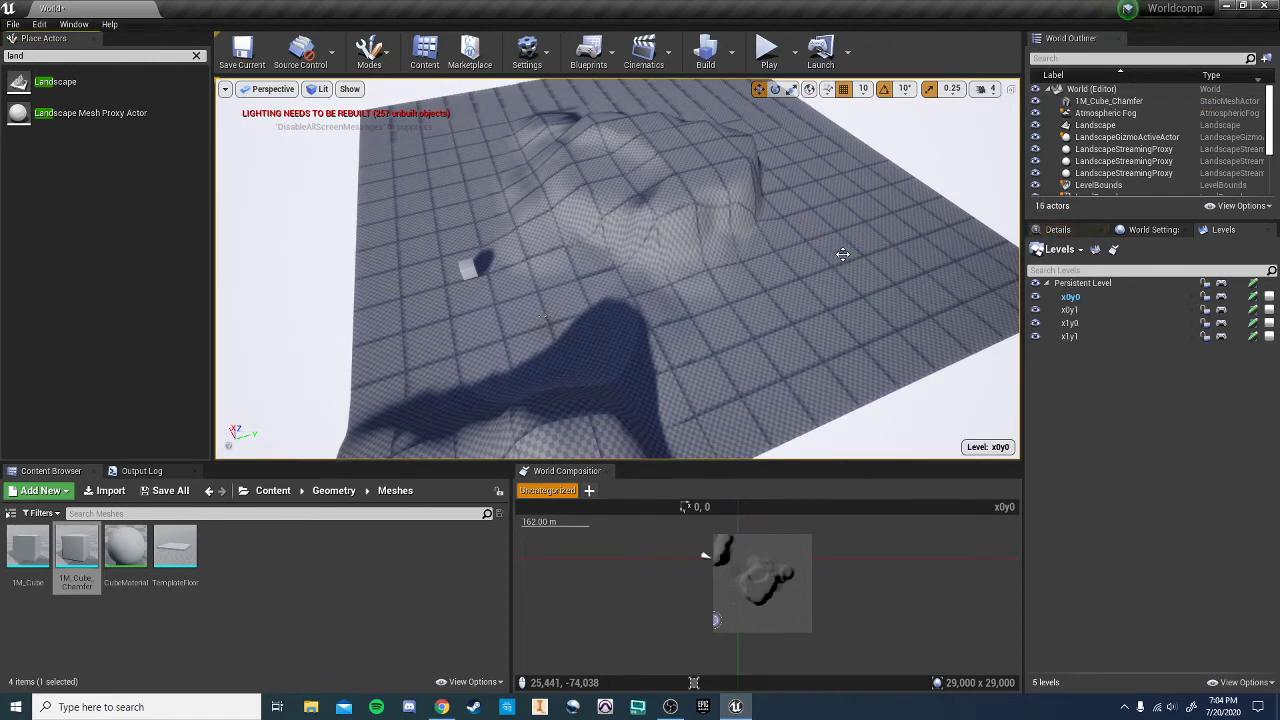
- Compare the World Composition tiles with the levels list and select the x0y1 tile
right_click_drag(822, 328, 786, 325)
left_click(790, 557)
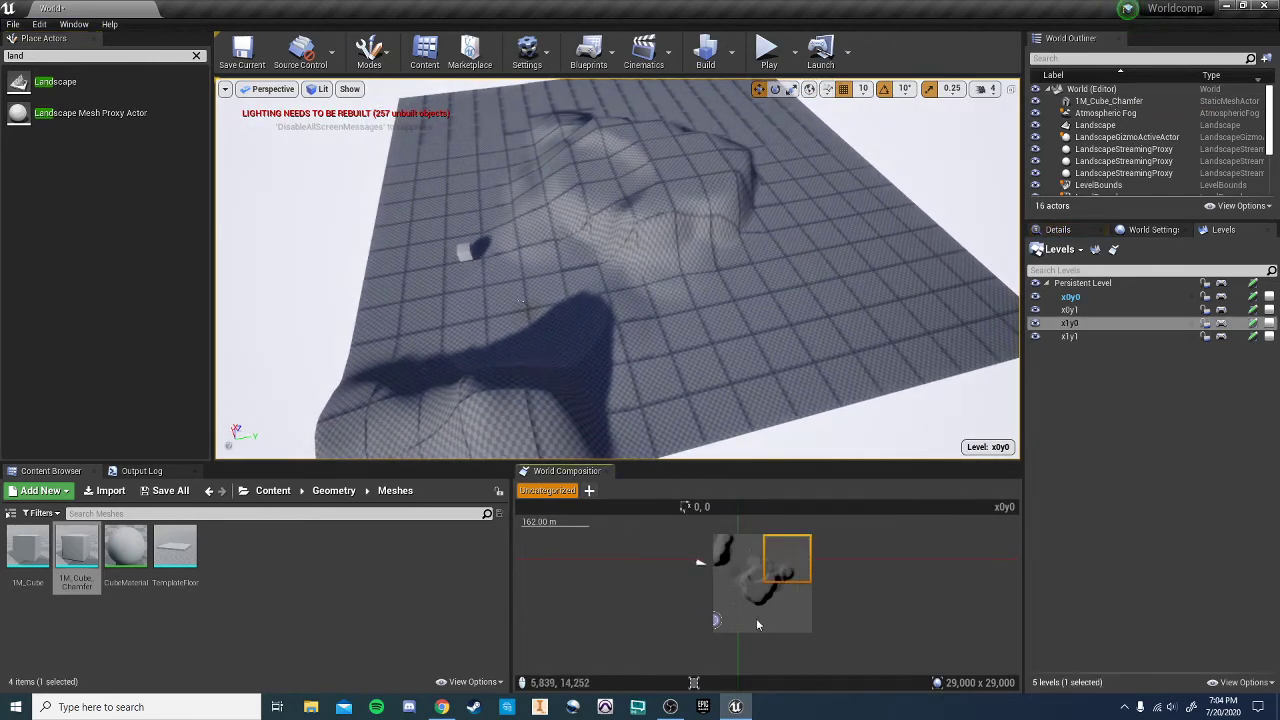
right_click_drag(822, 414, 822, 414)
left_click(740, 610)
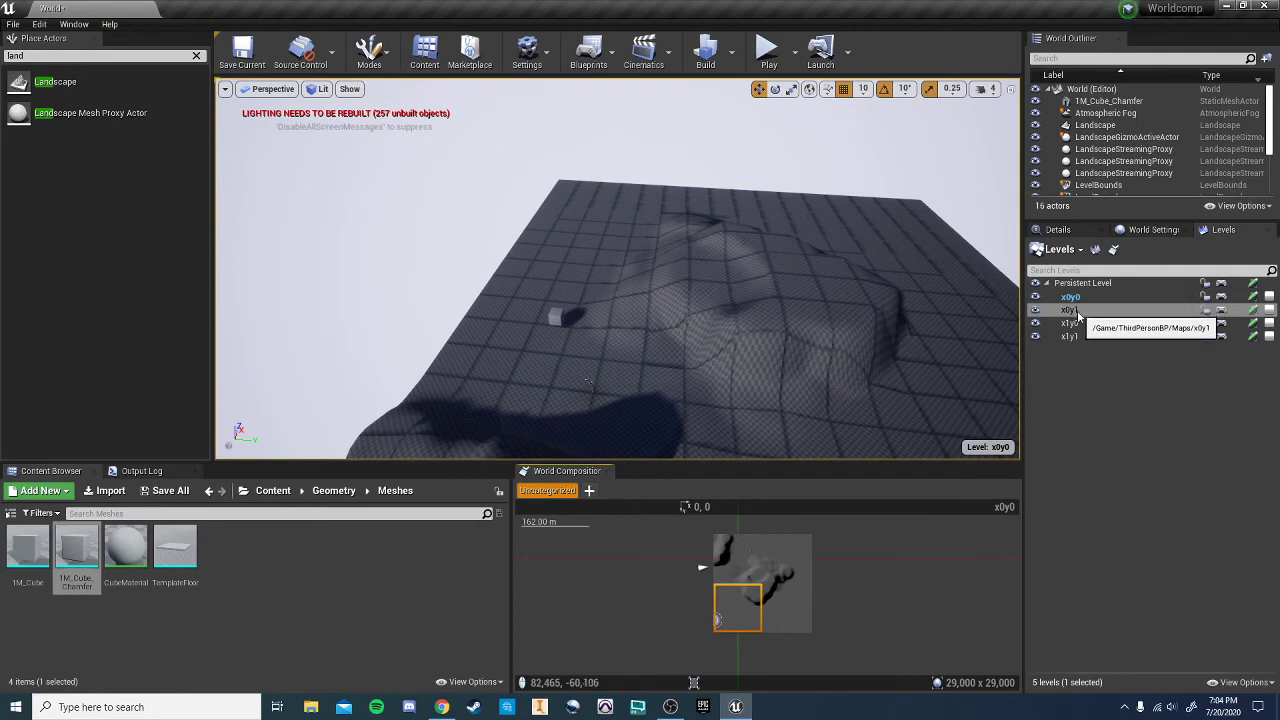
left_click(786, 605)
left_click(740, 560)
left_click(792, 557)
left_click(794, 599)
left_click(736, 621)
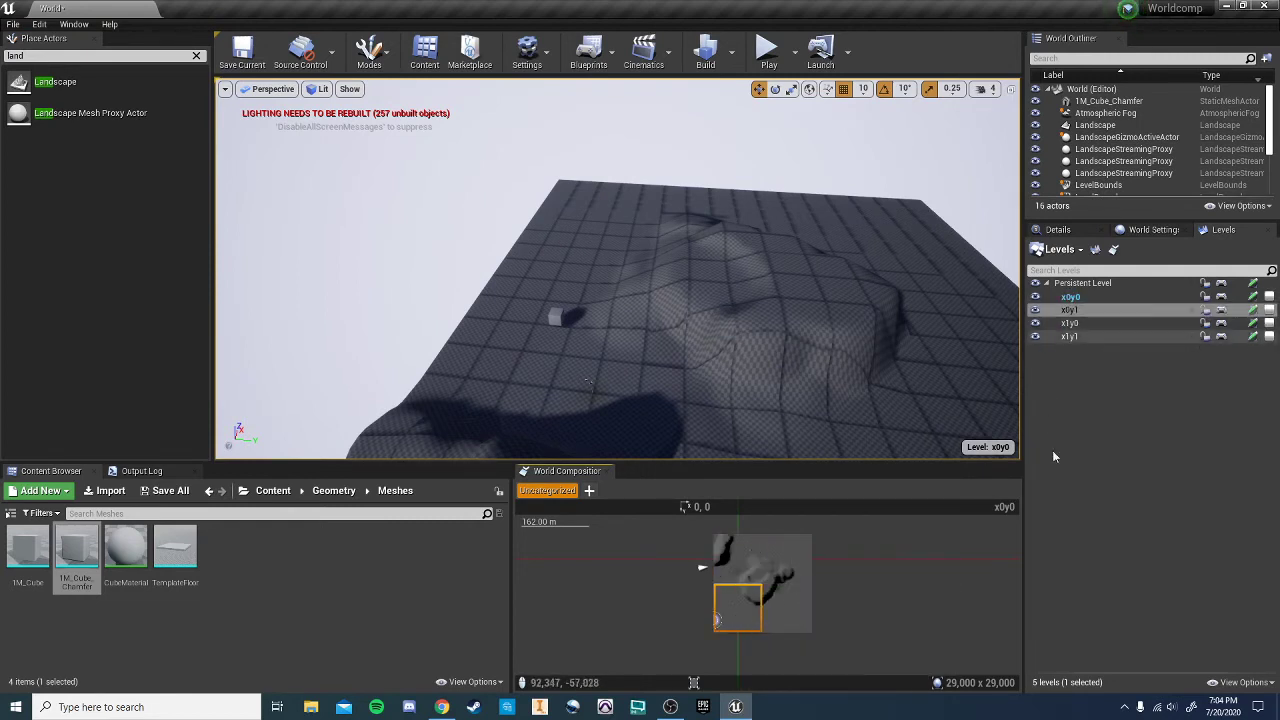
- Make x0y1 the current level and place a 1M_Cube_Chamfer mesh on its landscape
right_click(1088, 307)
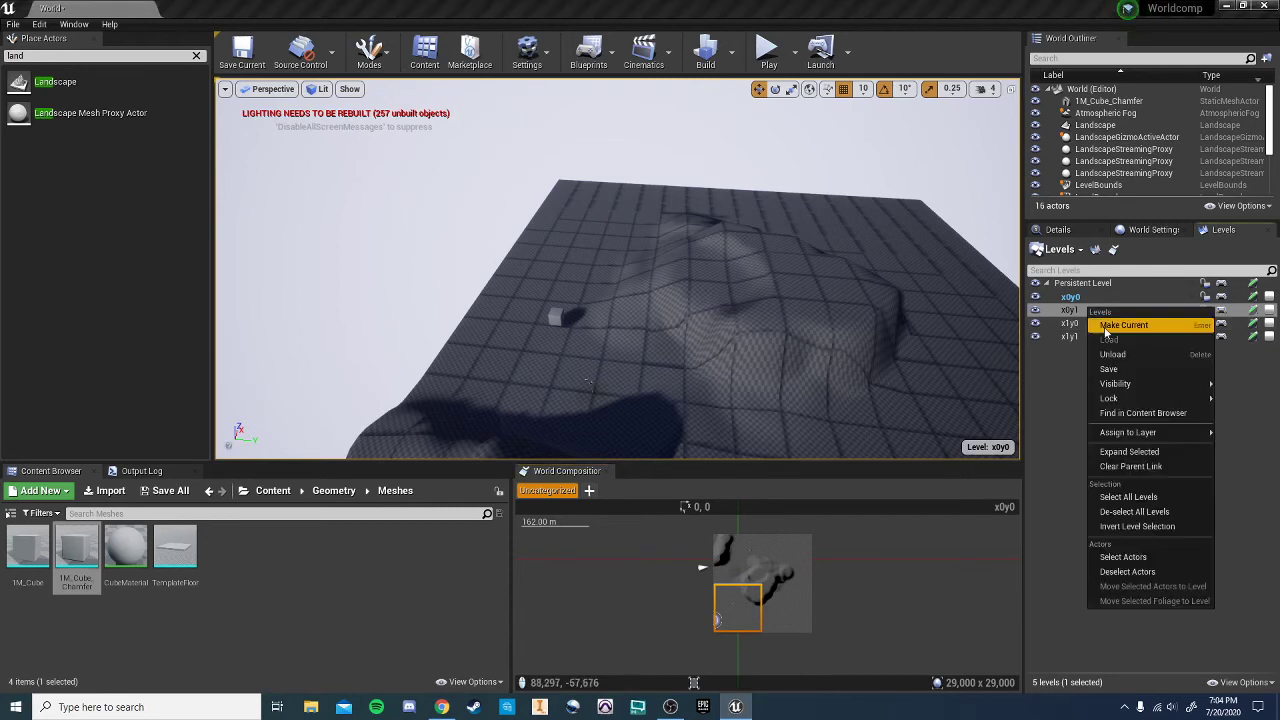
left_click(1124, 325)
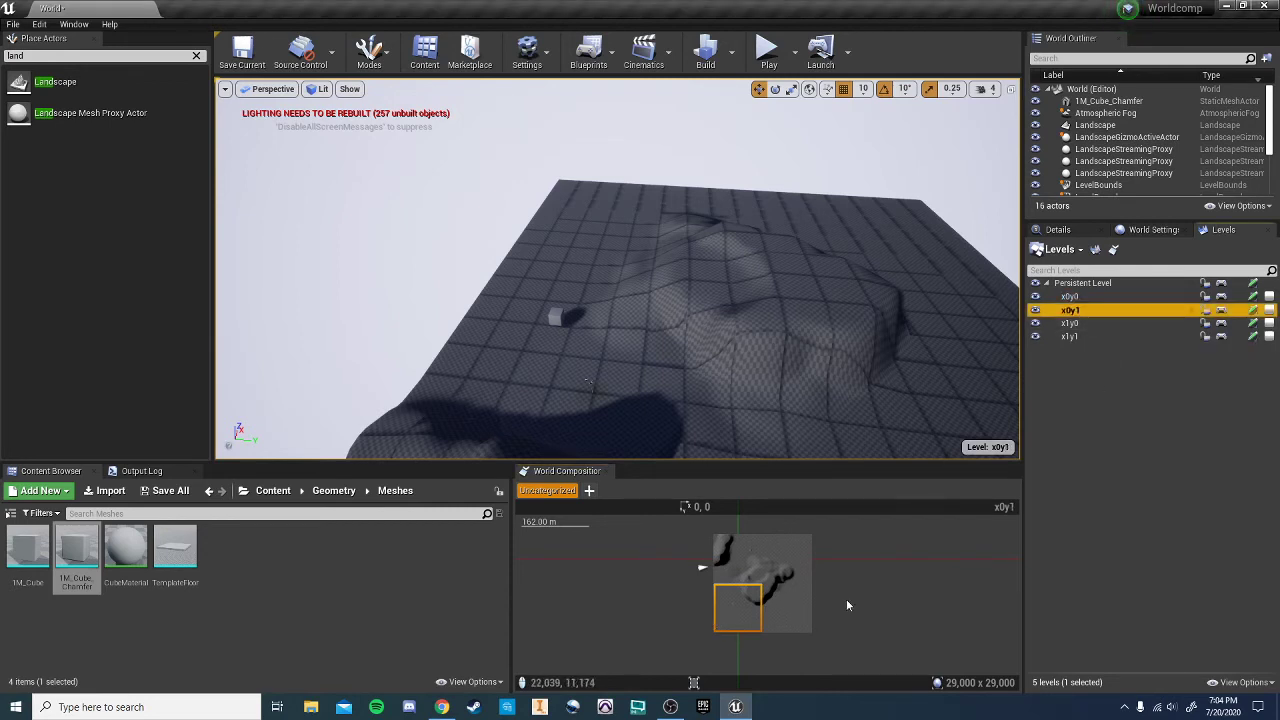
left_click(1153, 371)
right_click_drag(779, 359, 823, 378)
left_click_drag(82, 558, 878, 320)
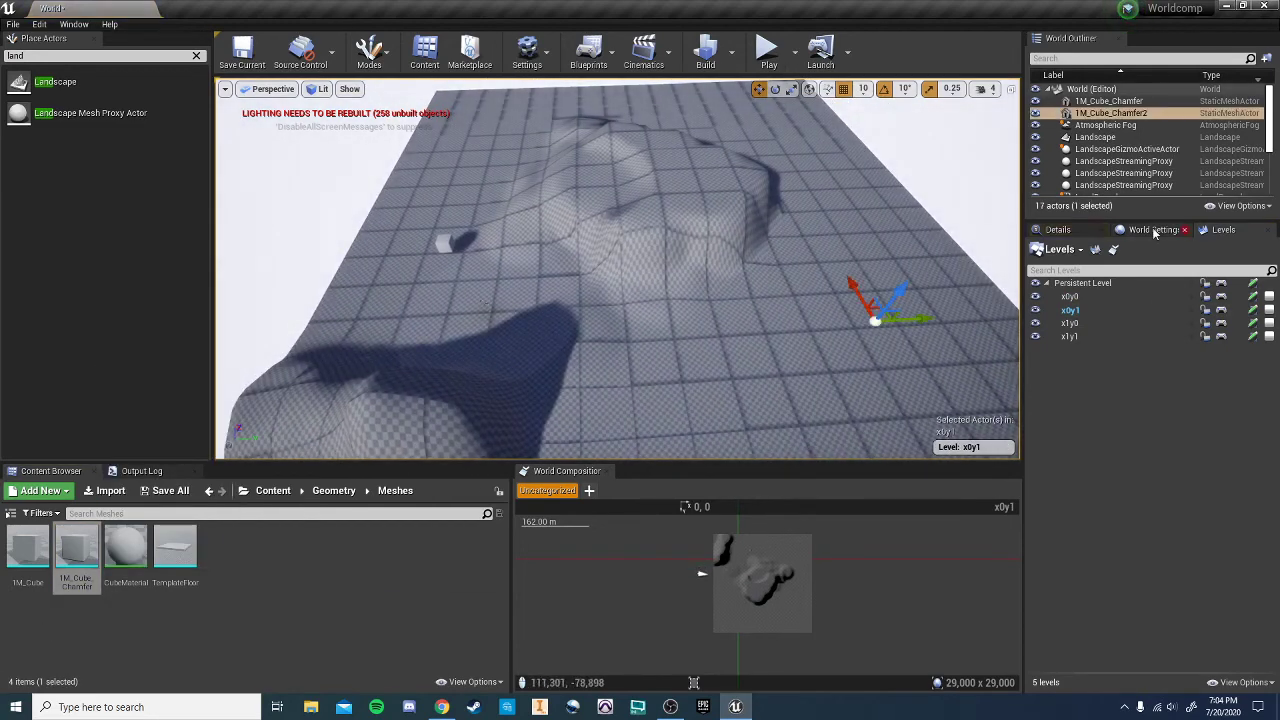
- Set the scale of the x0y1 cube to 5 on all three axes and return to the levels list
left_click(1050, 233)
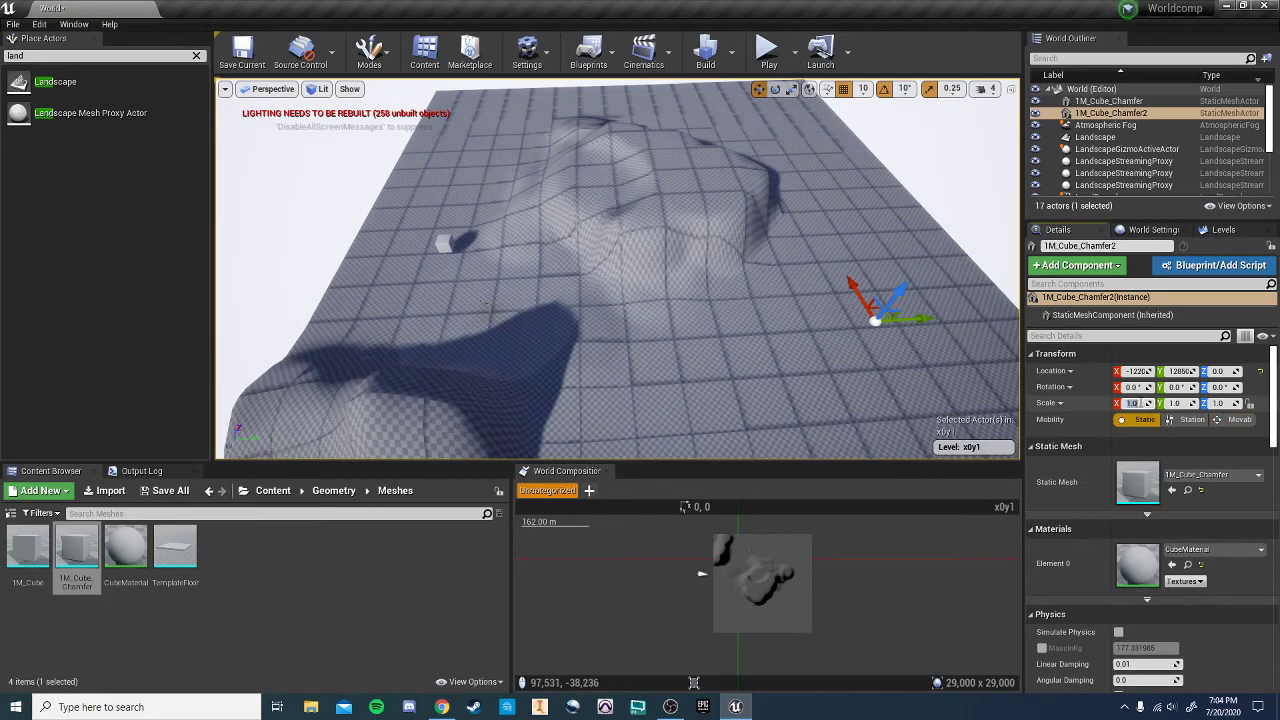
type("5")
key("Tab")
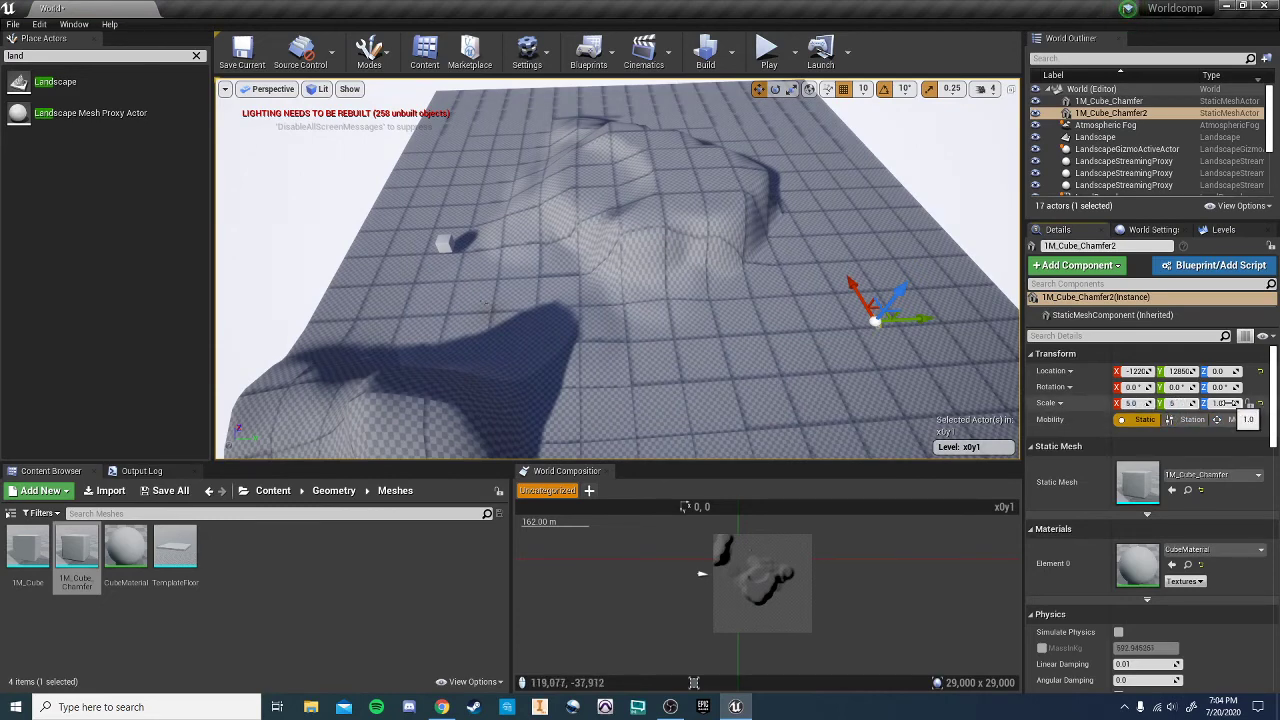
type("5")
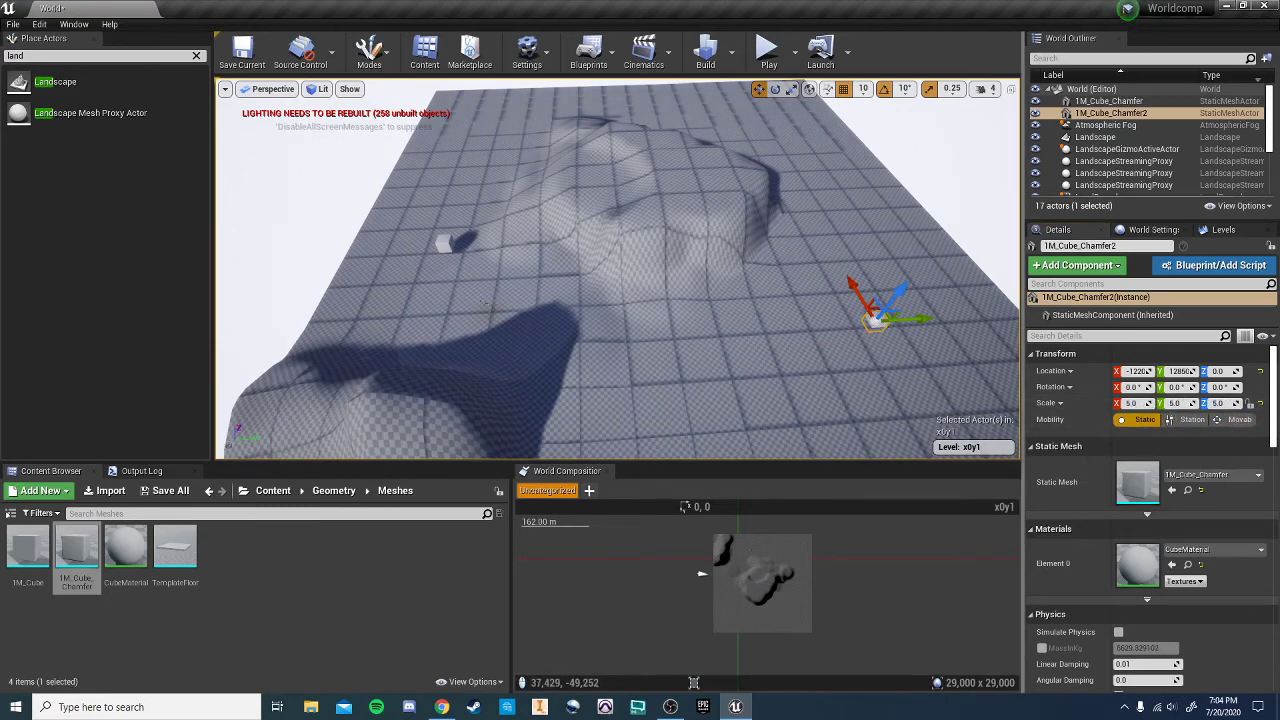
right_click_drag(890, 358, 910, 350)
left_click(1224, 231)
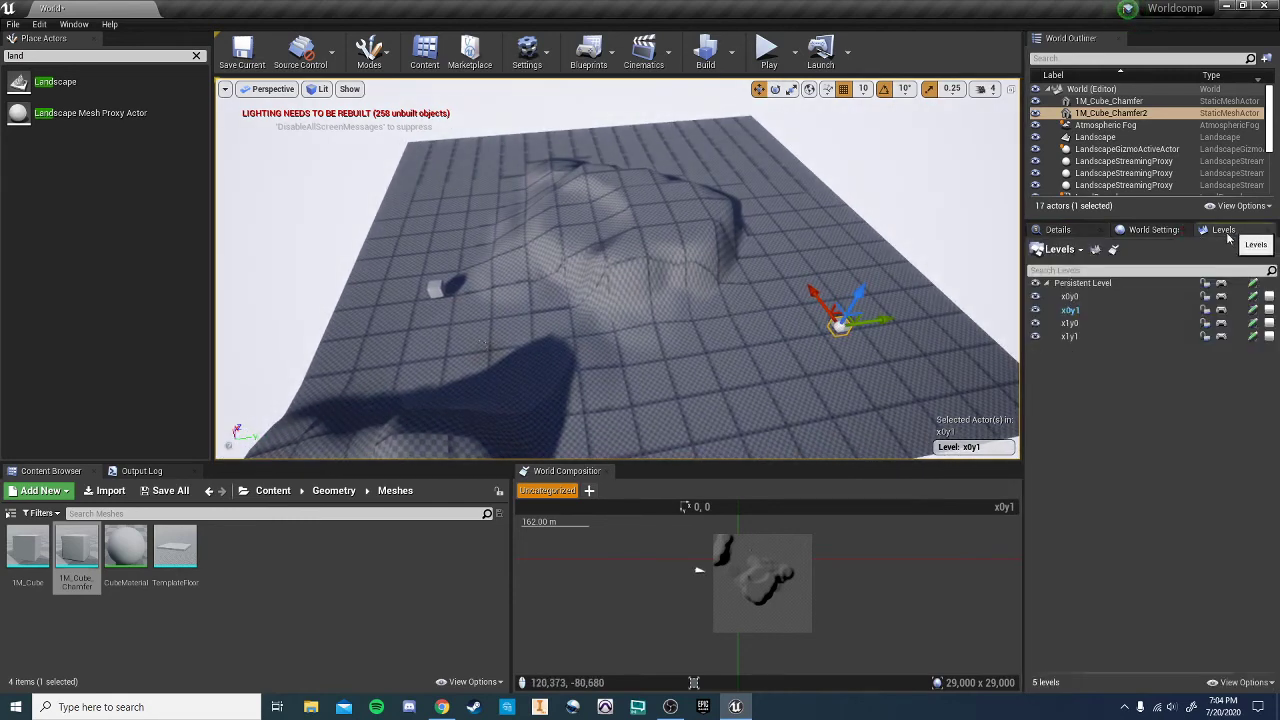
- Toggle the visibility of the x0y1 and x0y0 levels off and on to check which landscape and cube each contains
key("Escape")
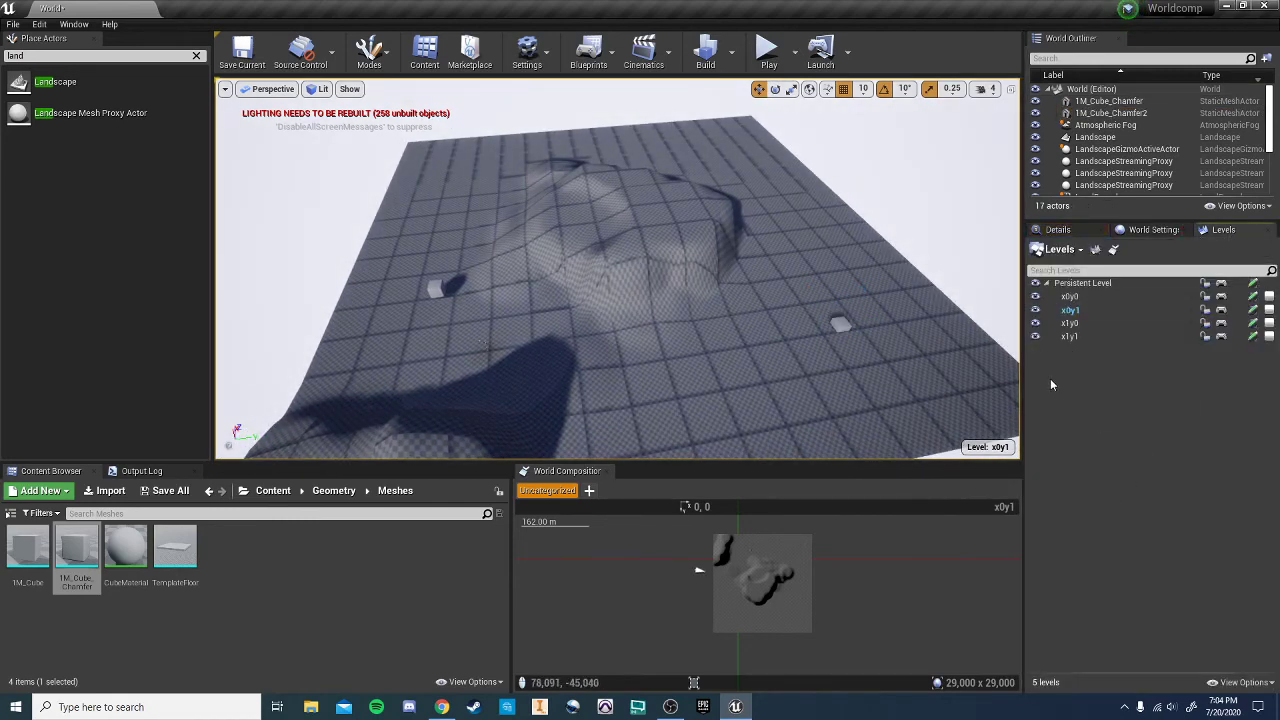
left_click(1036, 311)
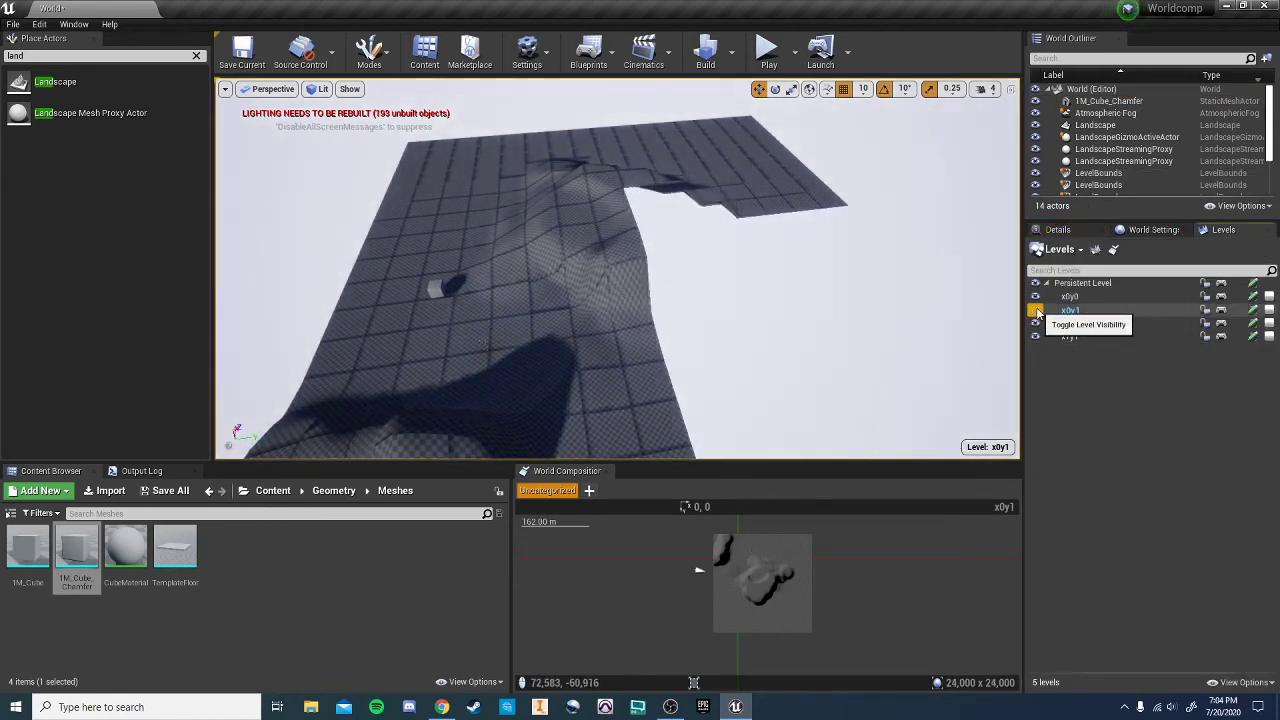
left_click(1037, 312)
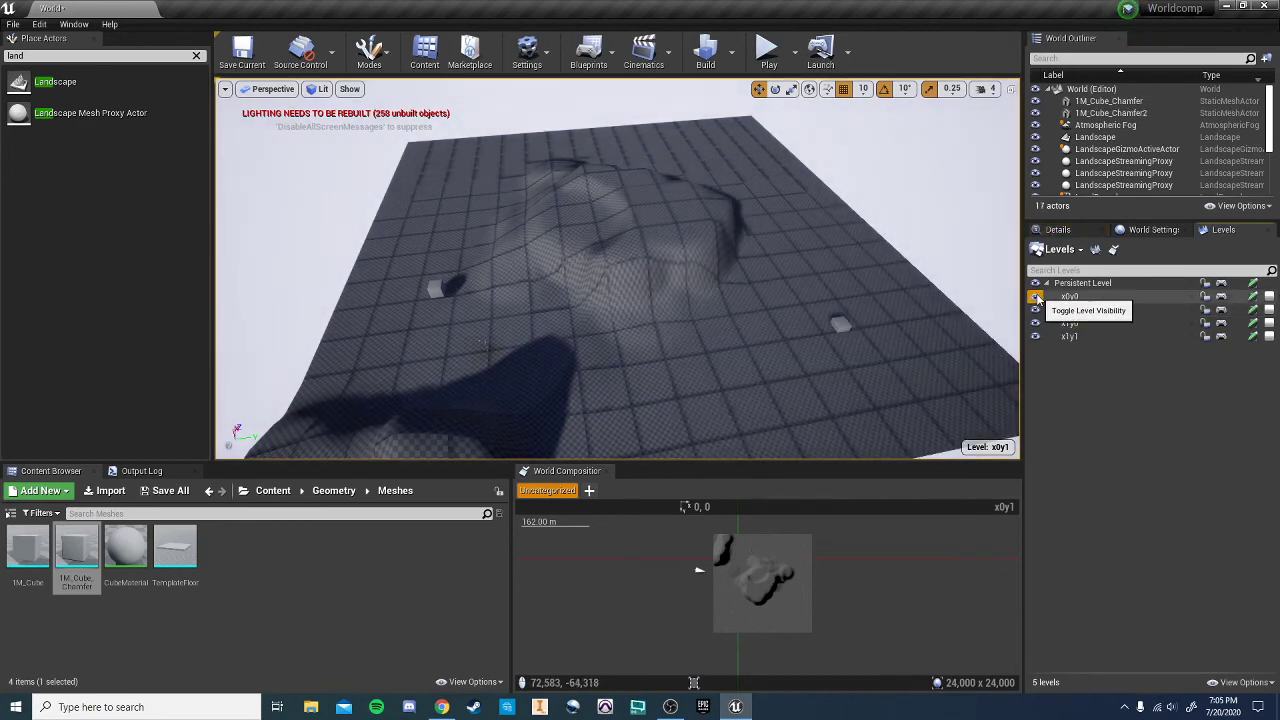
left_click(1036, 297)
left_click(1036, 297)
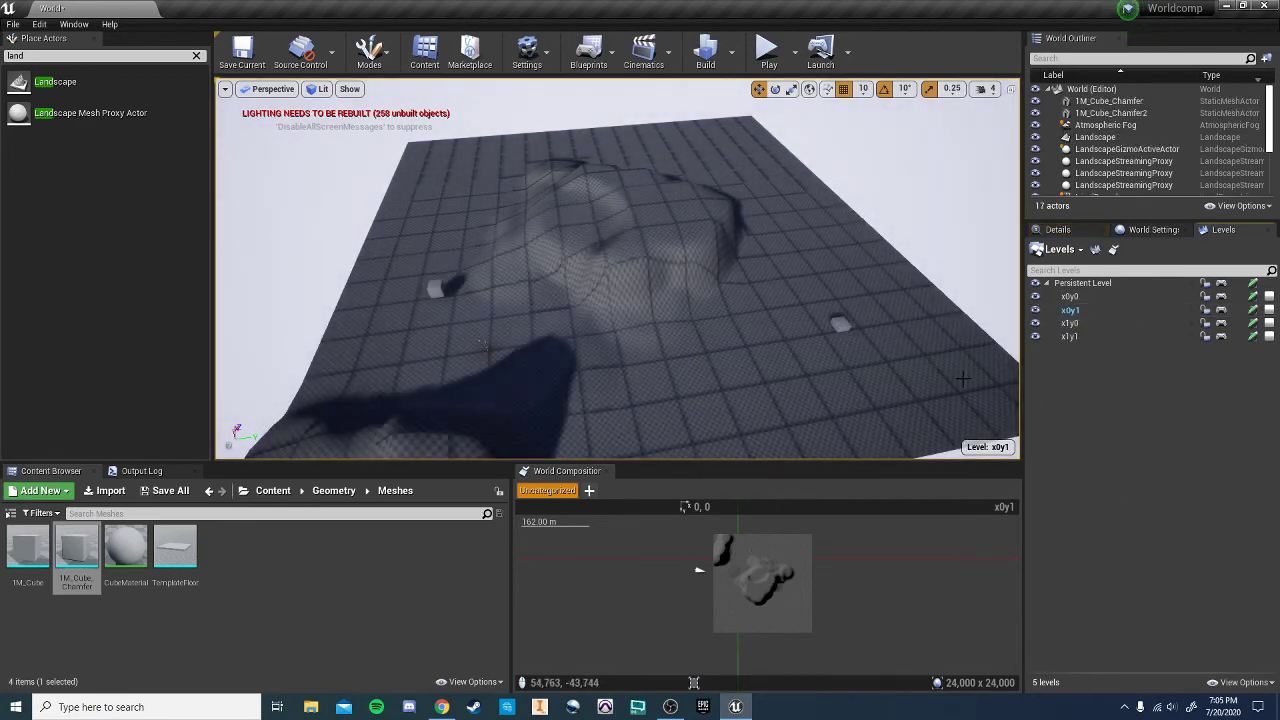
right_click_drag(963, 378, 938, 426)
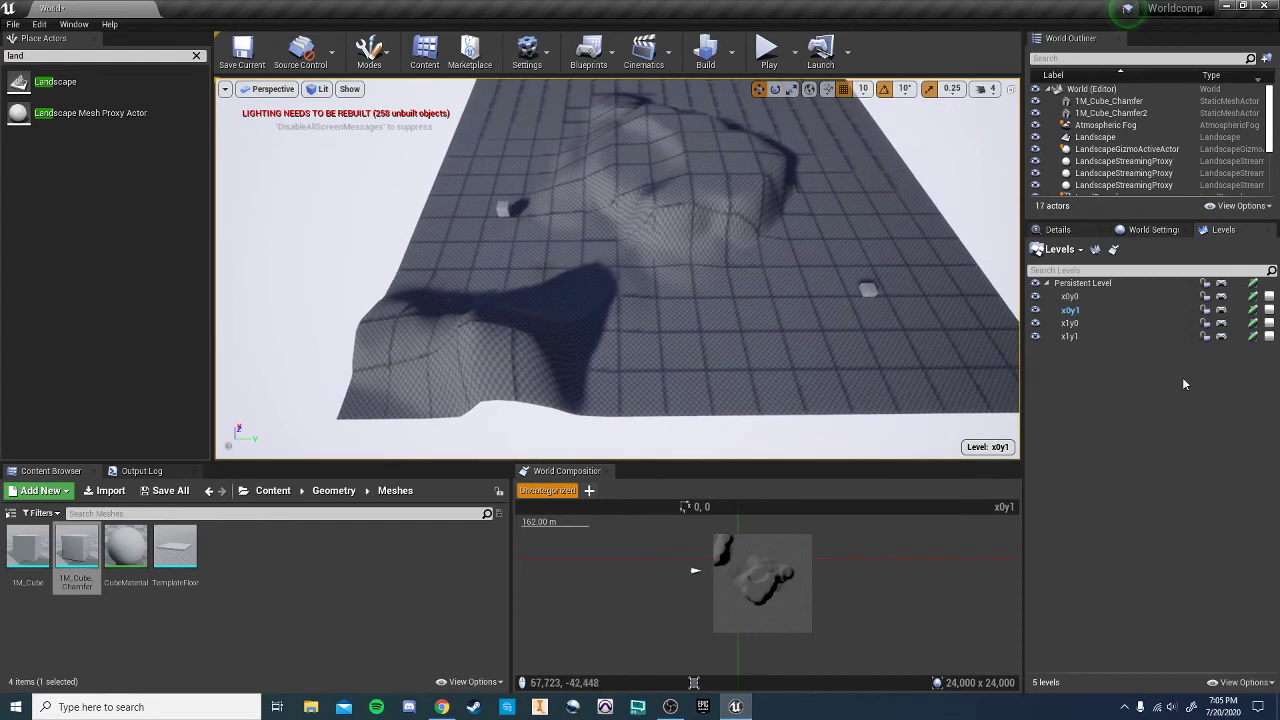
- Try to unload only the x1y1 level
right_click(1087, 338)
left_click(1112, 386)
right_click(1072, 338)
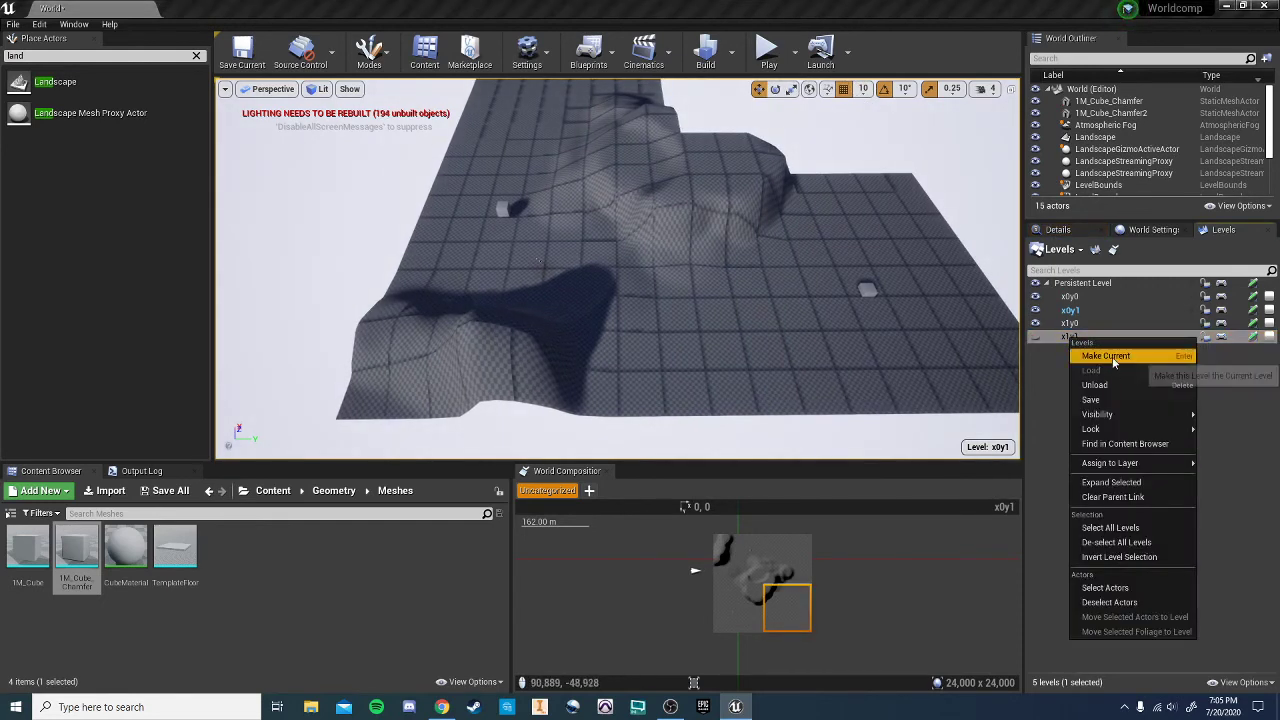
left_click(1047, 371)
- Unload the x0y0, x0y1, x1y0 and x1y1 levels together, discarding their unsaved changes
left_click(1074, 338)
left_click(1072, 324, "ctrl")
left_click(1071, 311, "ctrl")
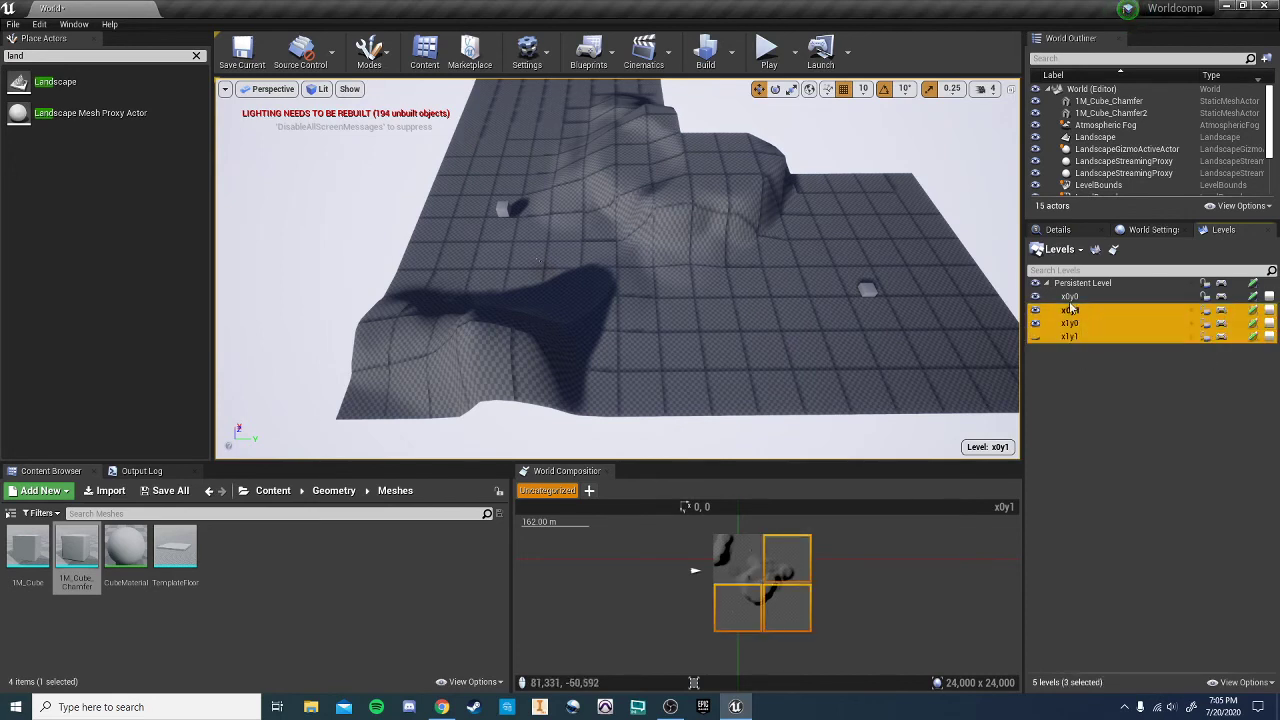
left_click(1070, 300, "shift")
right_click(1111, 323)
left_click(1152, 358)
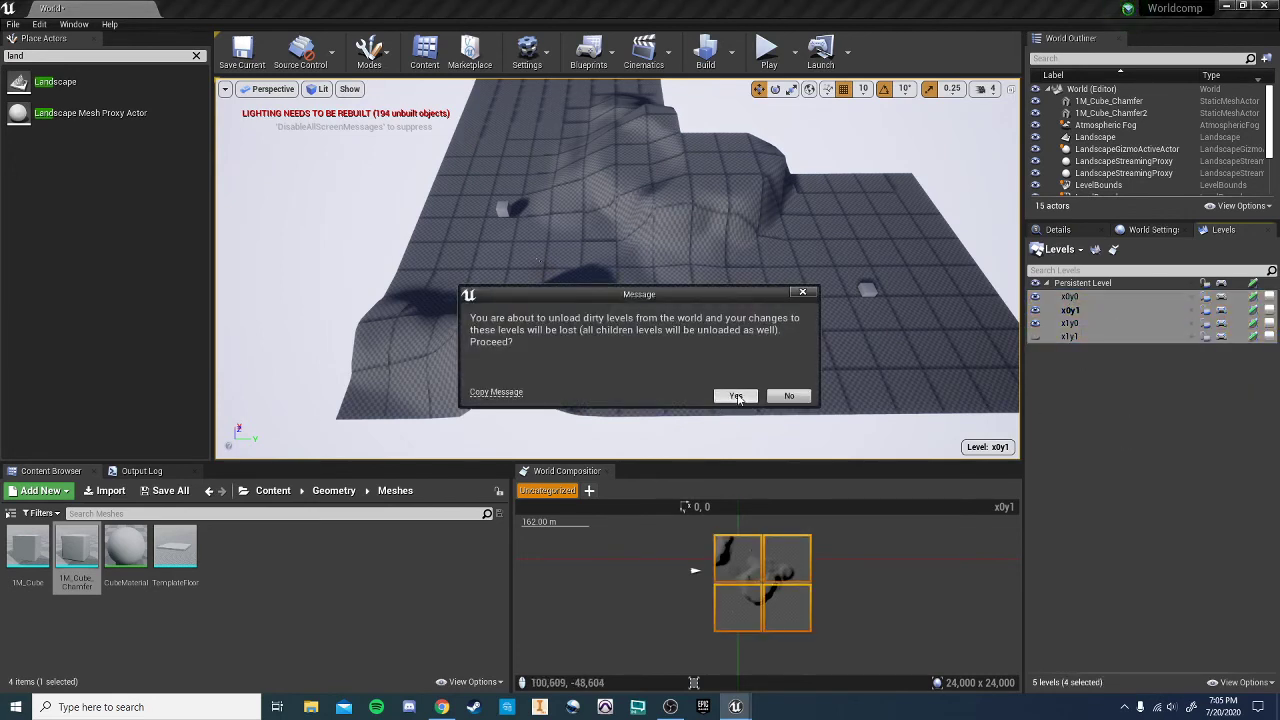
left_click(736, 396)
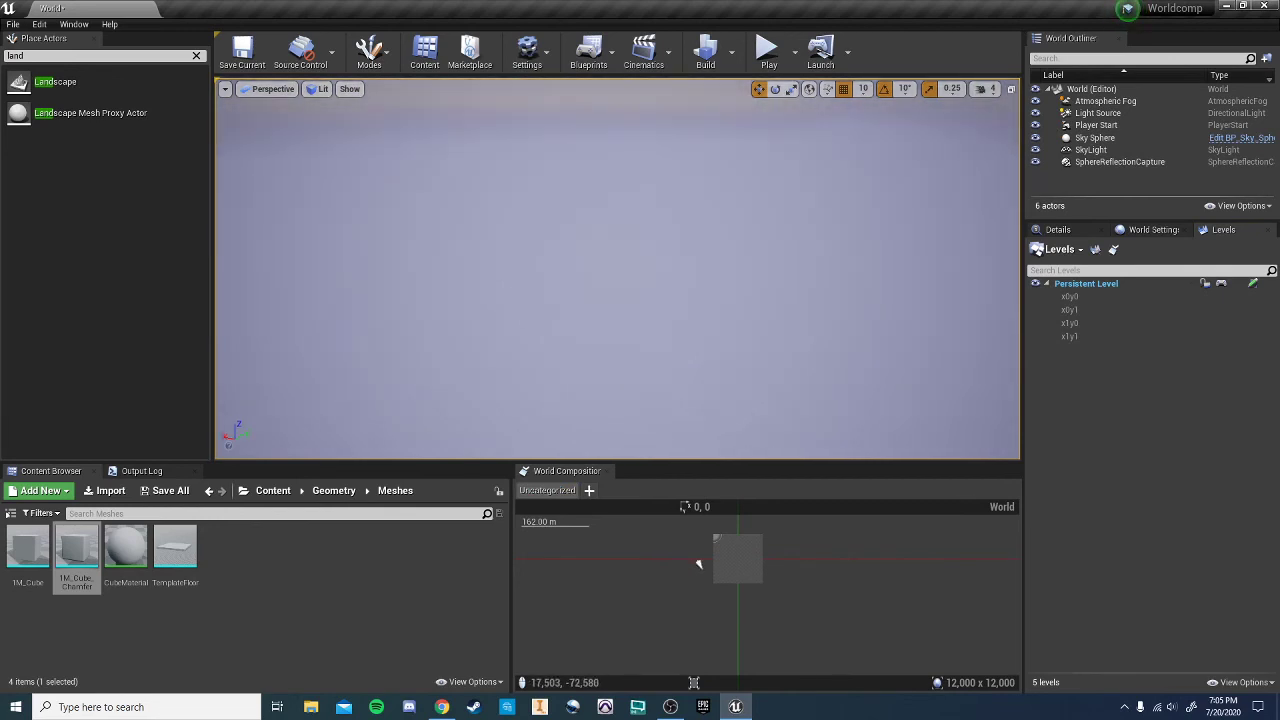
- Load all four tile levels, x0y0 through x1y1, back into the world and inspect the landscape
left_click(1070, 297)
left_click(1070, 310, "shift")
left_click(1077, 335, "shift")
right_click(1078, 316)
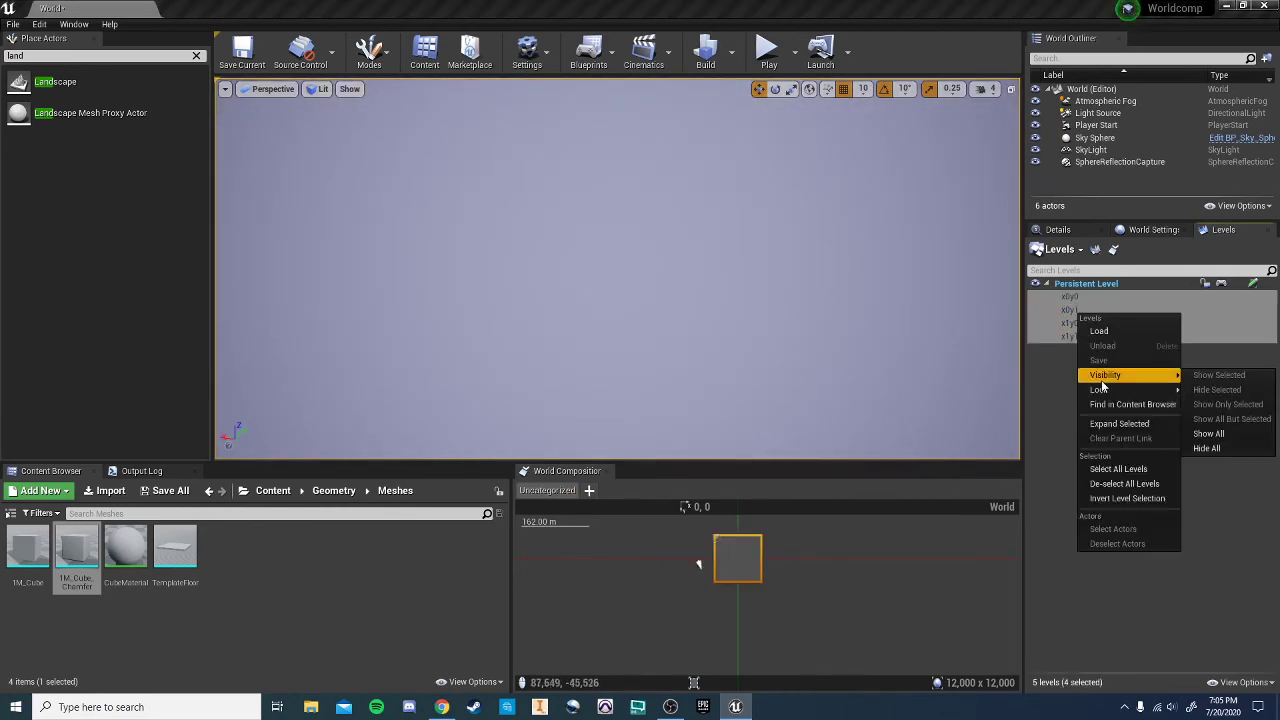
left_click(1099, 331)
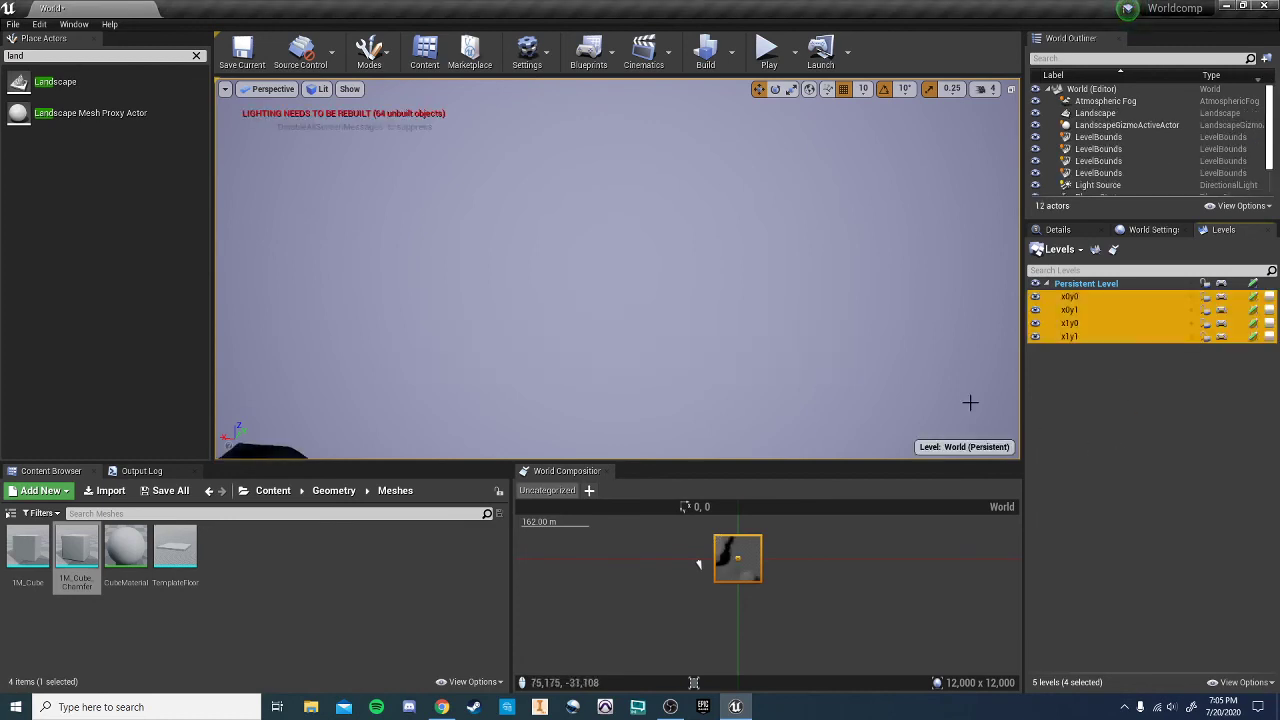
right_click_drag(618, 270, 455, 314)
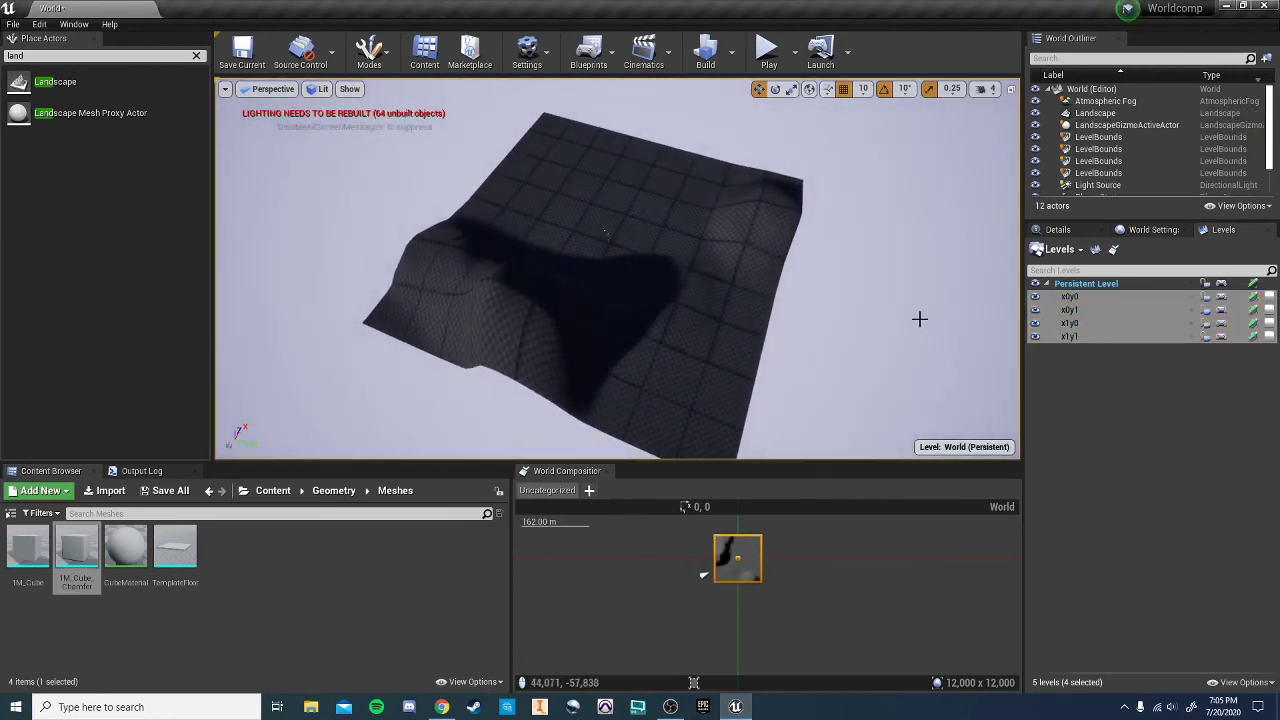
right_click_drag(919, 319, 955, 252)
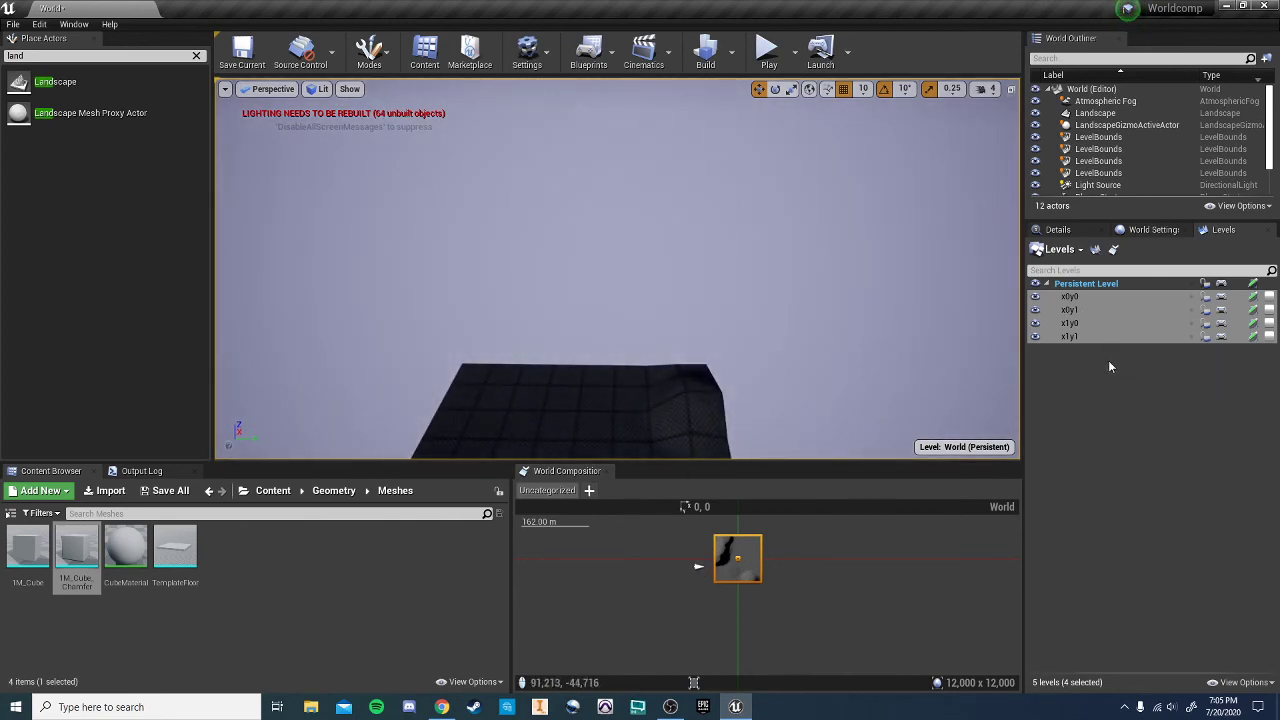
- Deselect the tile levels and save the current persistent World map
left_click(1178, 425)
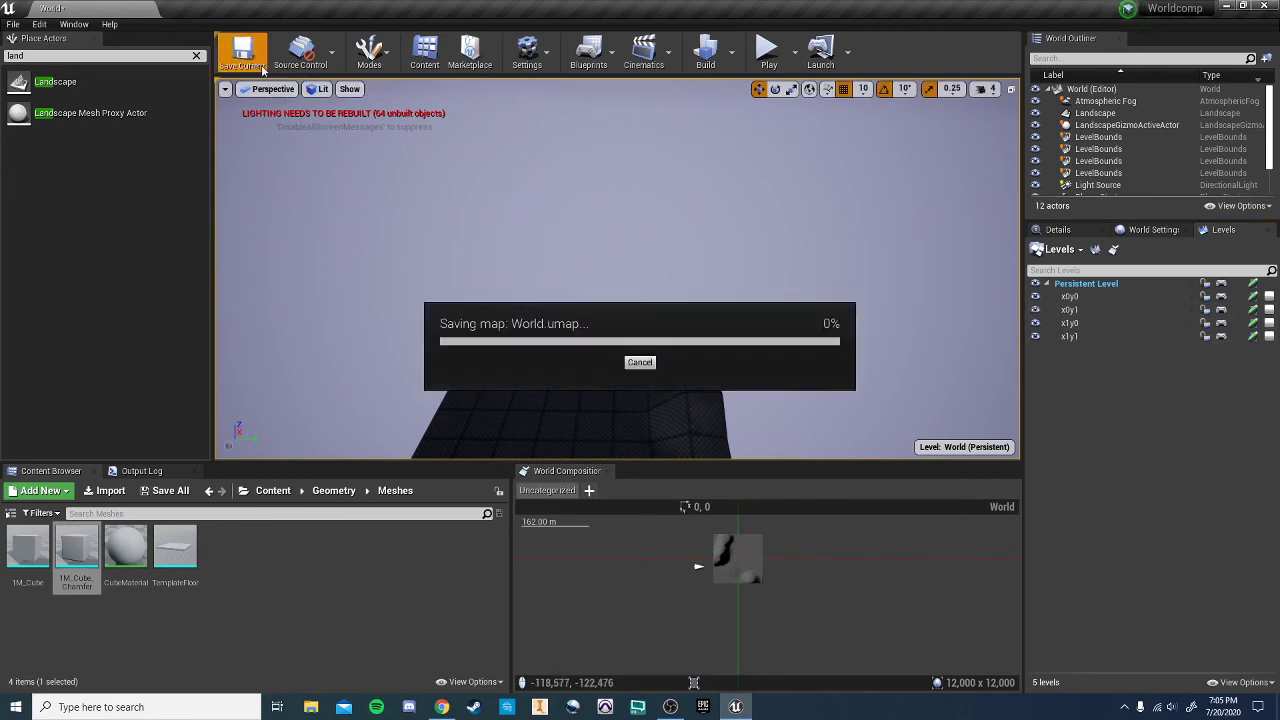
right_click_drag(703, 331, 706, 336)
key("w")
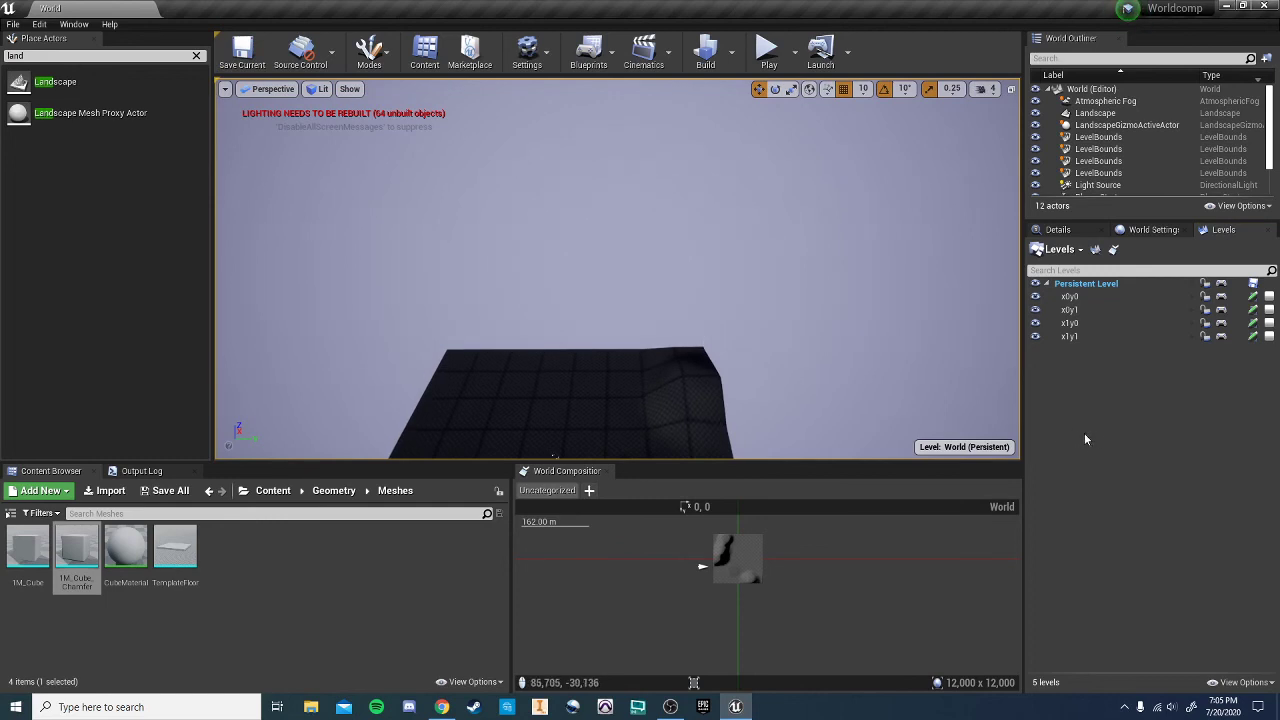